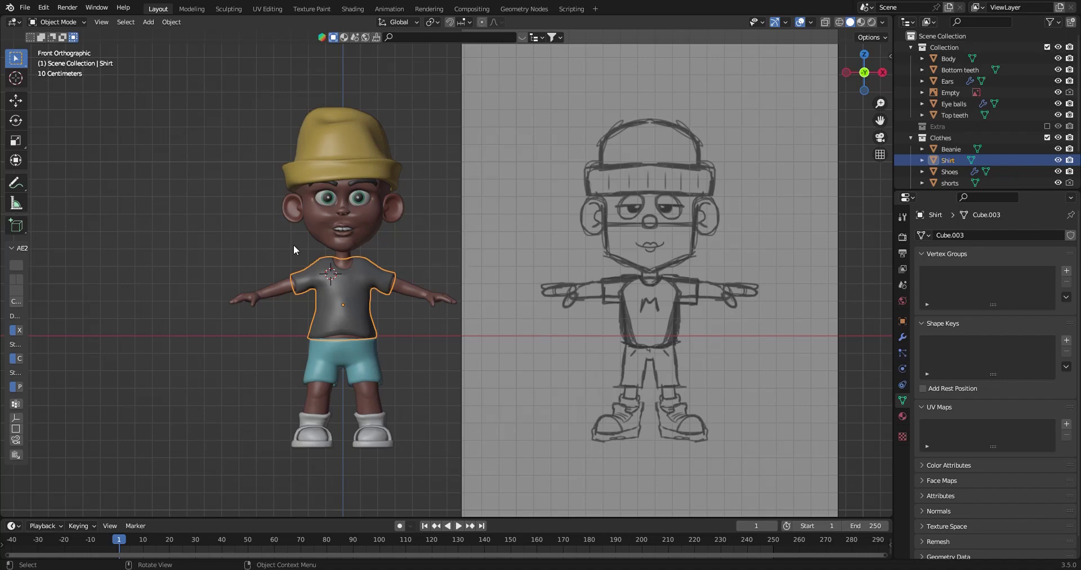
- Orbit the model to inspect its side, then return to the front view
scroll(293, 151, up, 3)
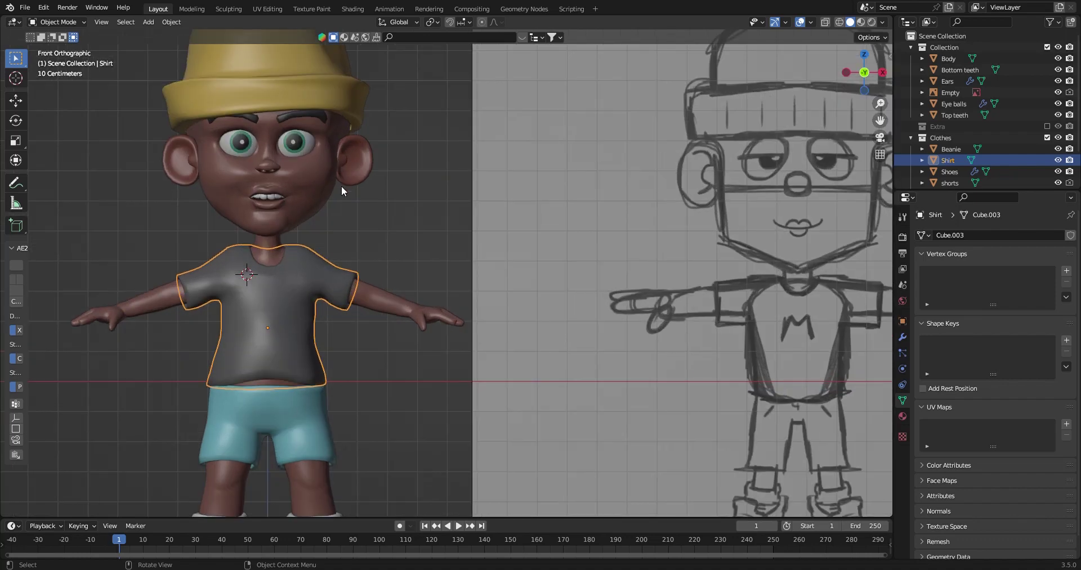
scroll(338, 209, down, 4)
scroll(442, 145, up, 3)
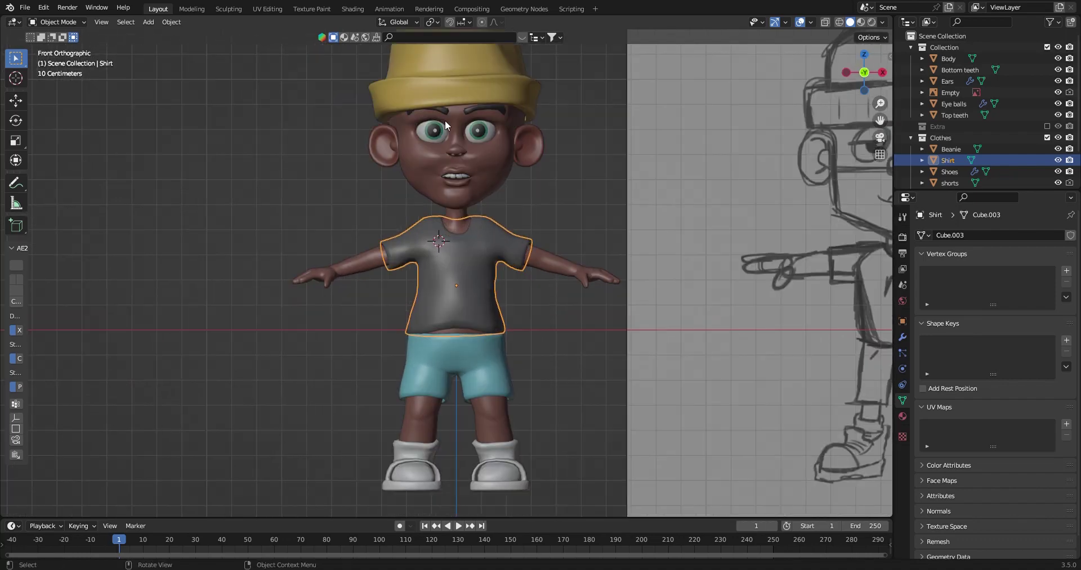
scroll(455, 142, down, 3)
middle_drag(454, 142, 401, 244)
scroll(407, 243, up, 3)
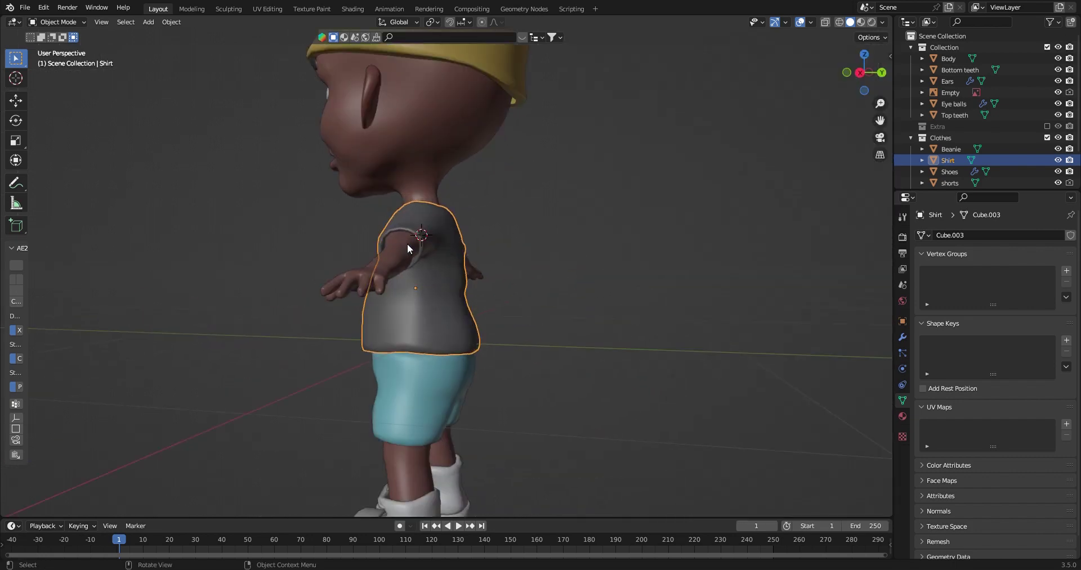
key(KP_1)
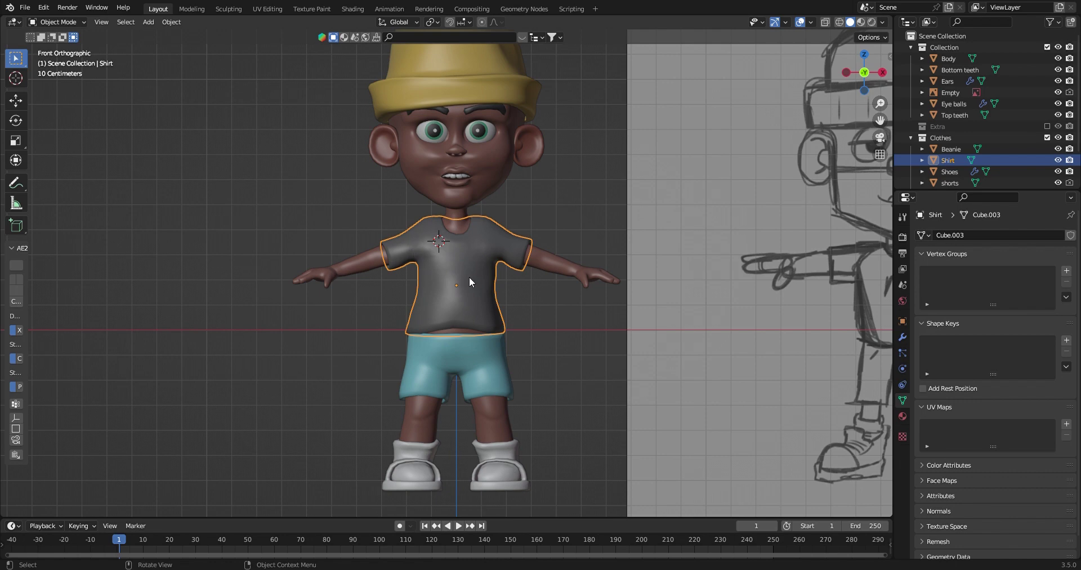
scroll(471, 279, up, 2)
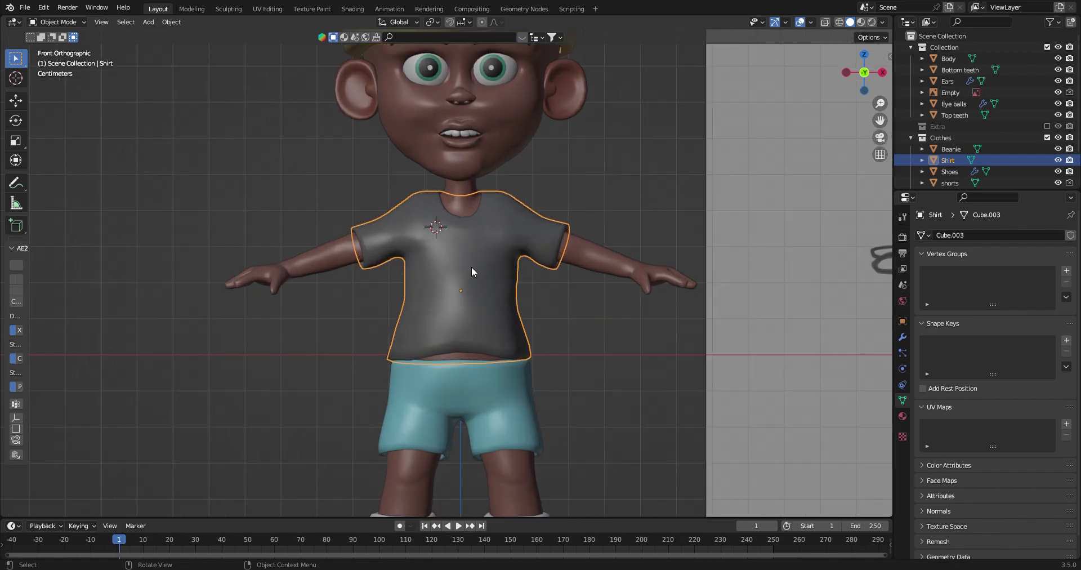
scroll(471, 272, down, 2)
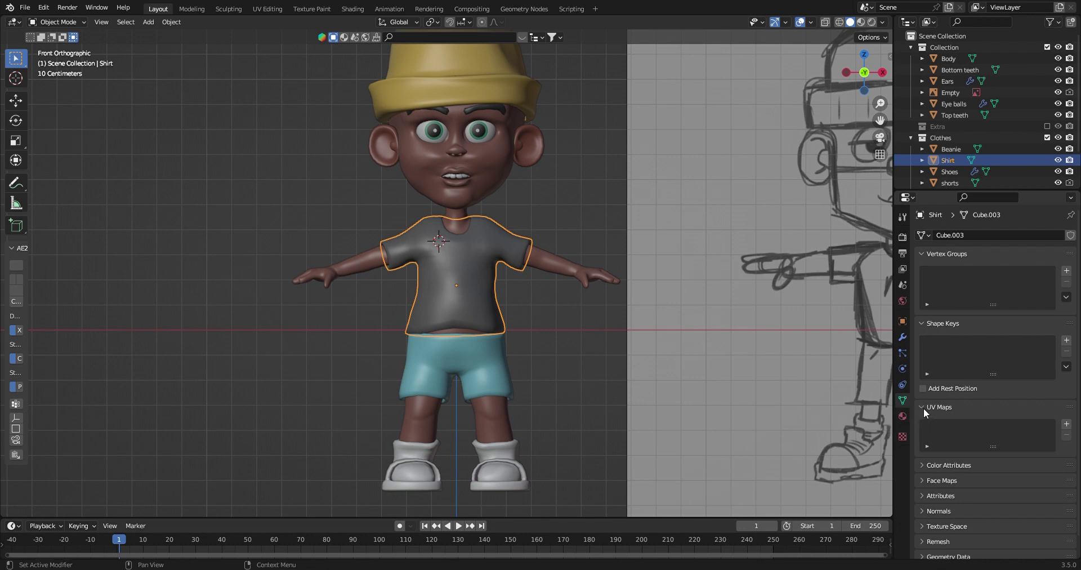
- Add a new UV map to the shirt and rename it 'King Logo'
click(1066, 424)
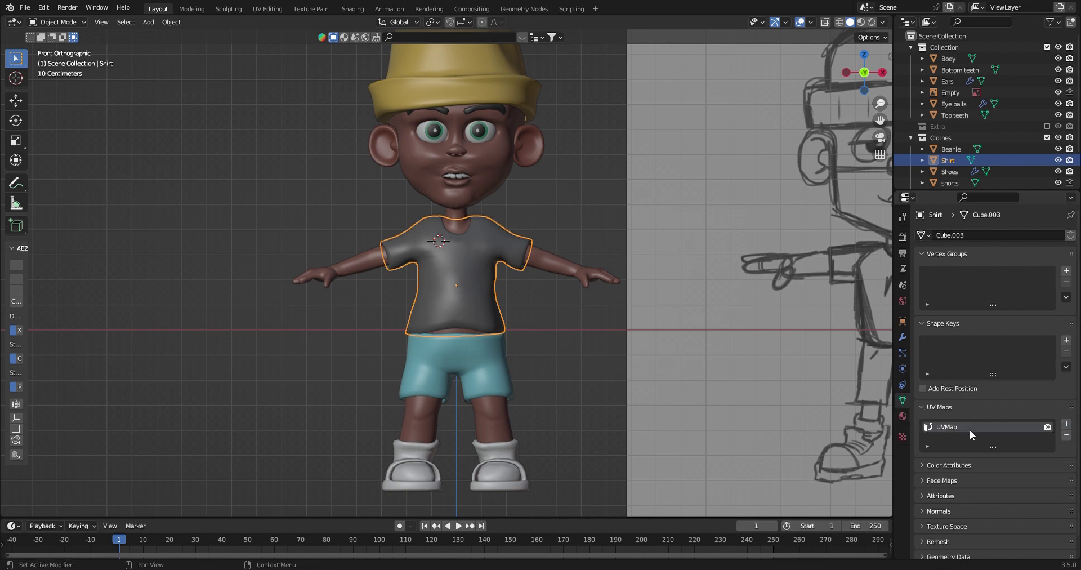
double_click(949, 427)
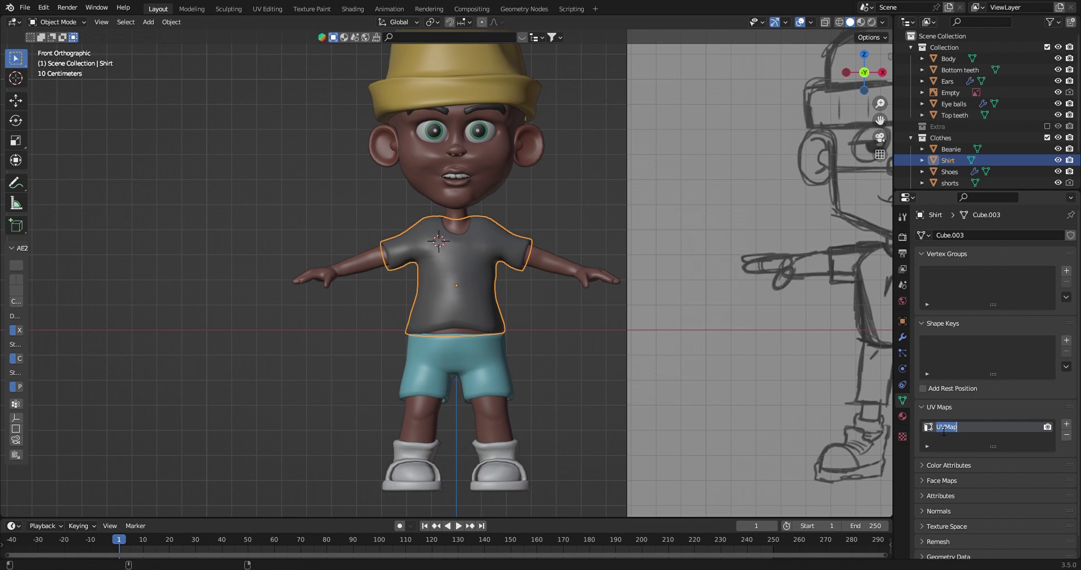
text(K)
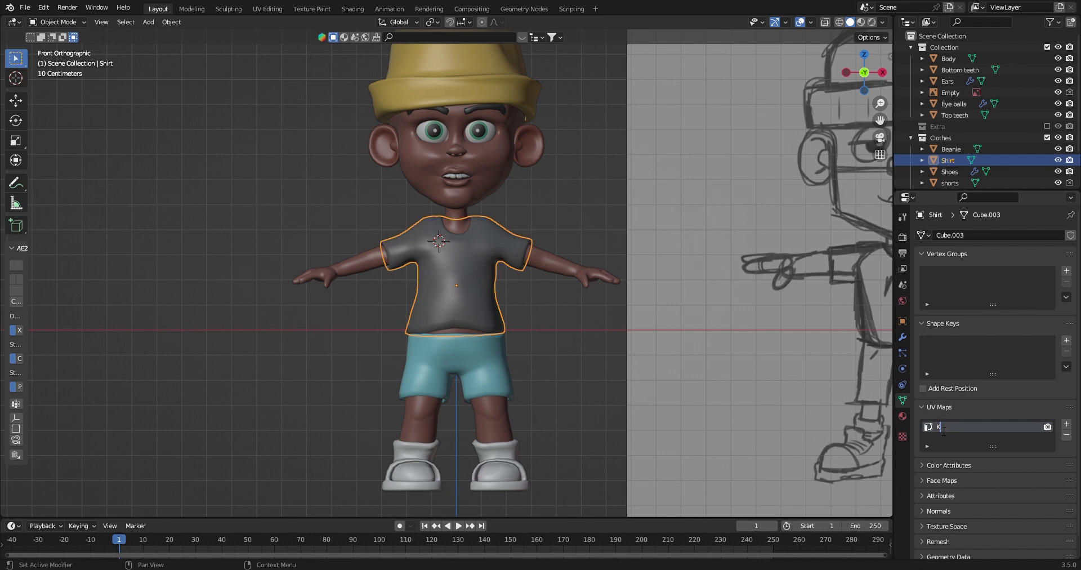
text(ing Logo)
key(Return)
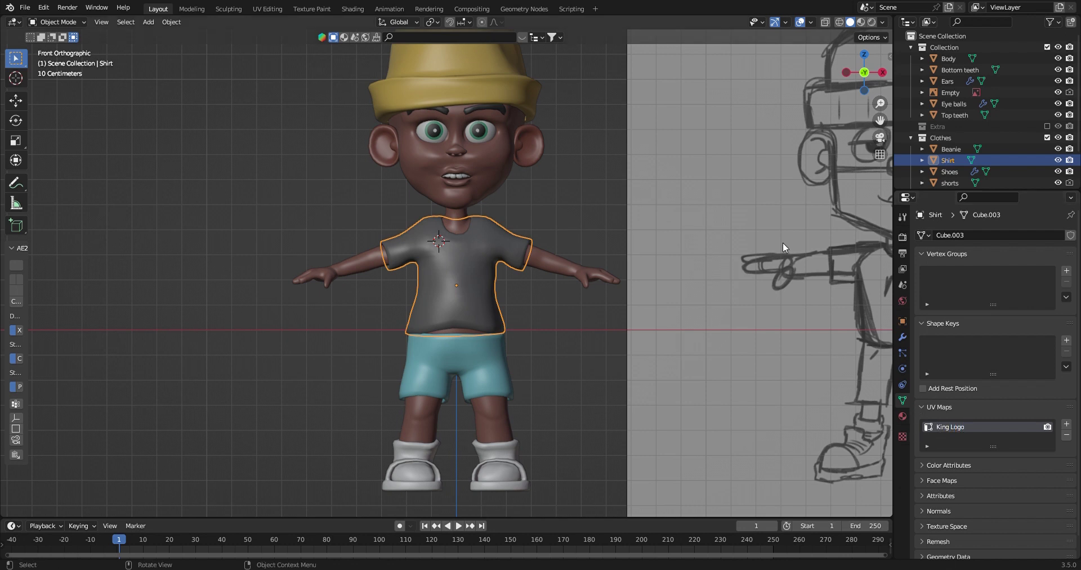
click(353, 8)
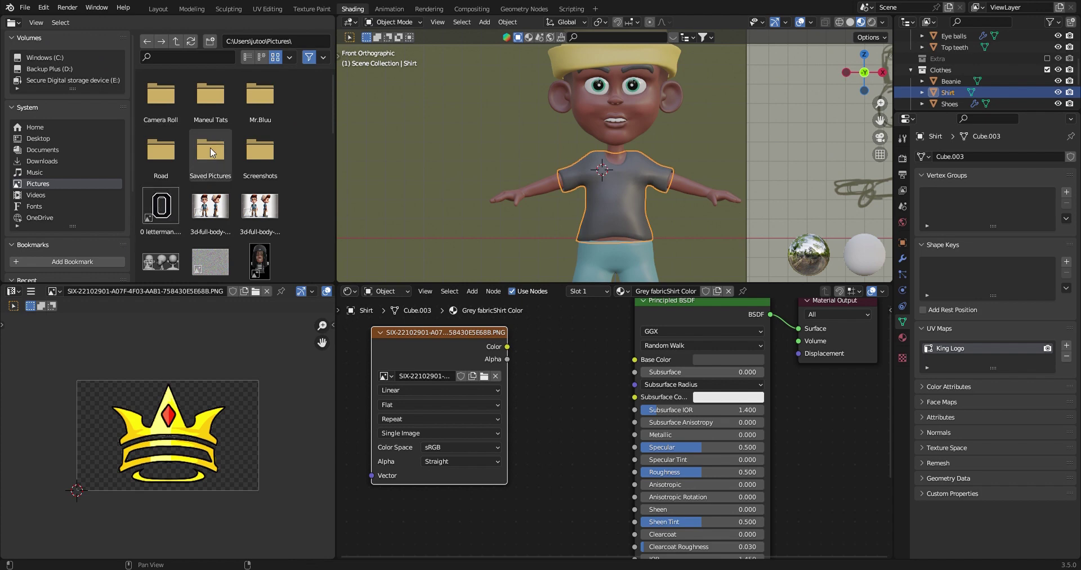
- Delete the old Image Texture node from the shirt material
scroll(225, 135, down, 2)
scroll(254, 158, up, 2)
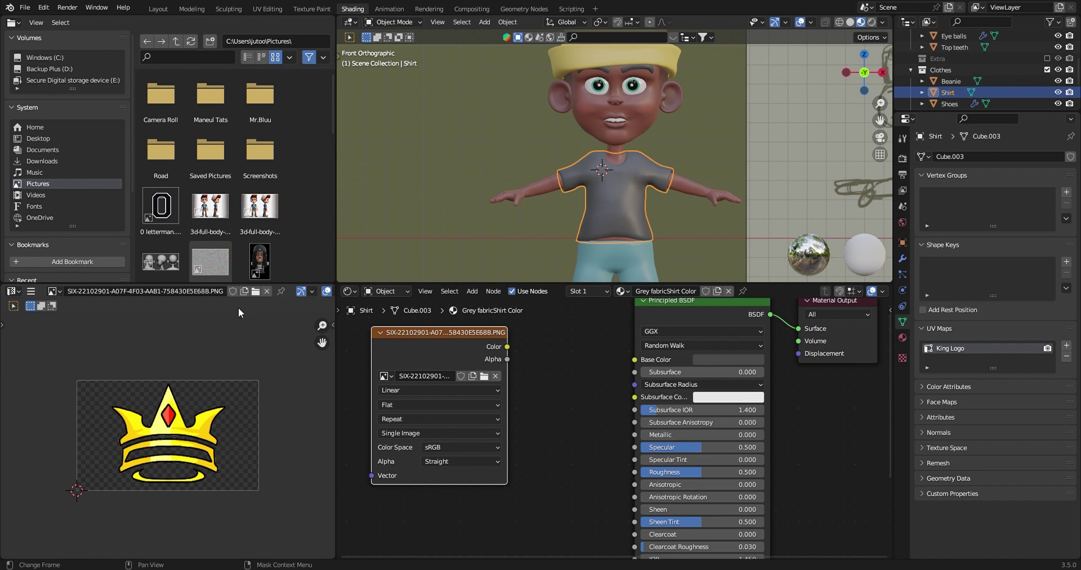
scroll(202, 232, down, 5)
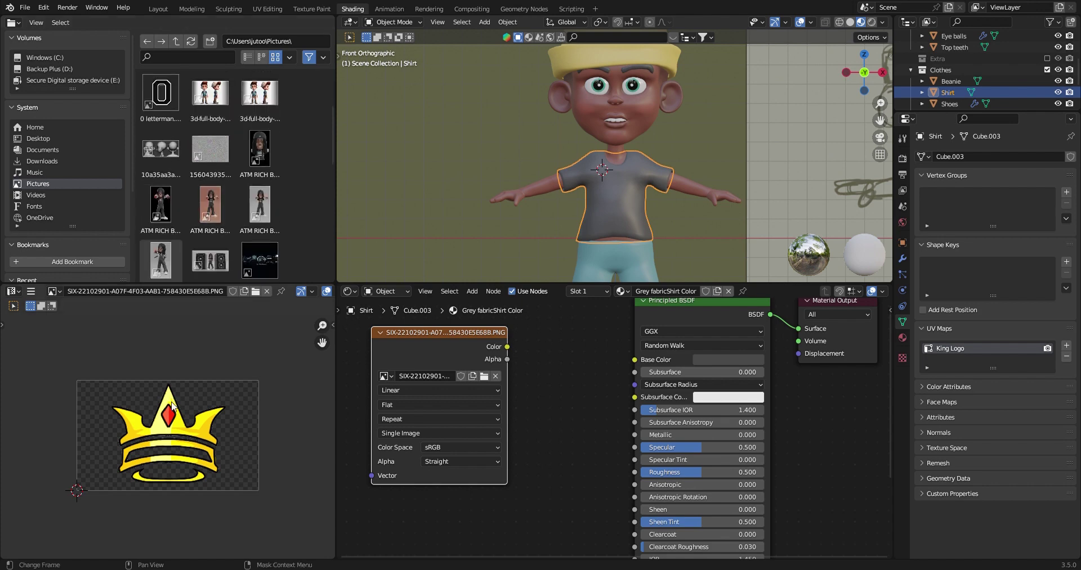
scroll(176, 156, down, 4)
scroll(176, 156, down, 4)
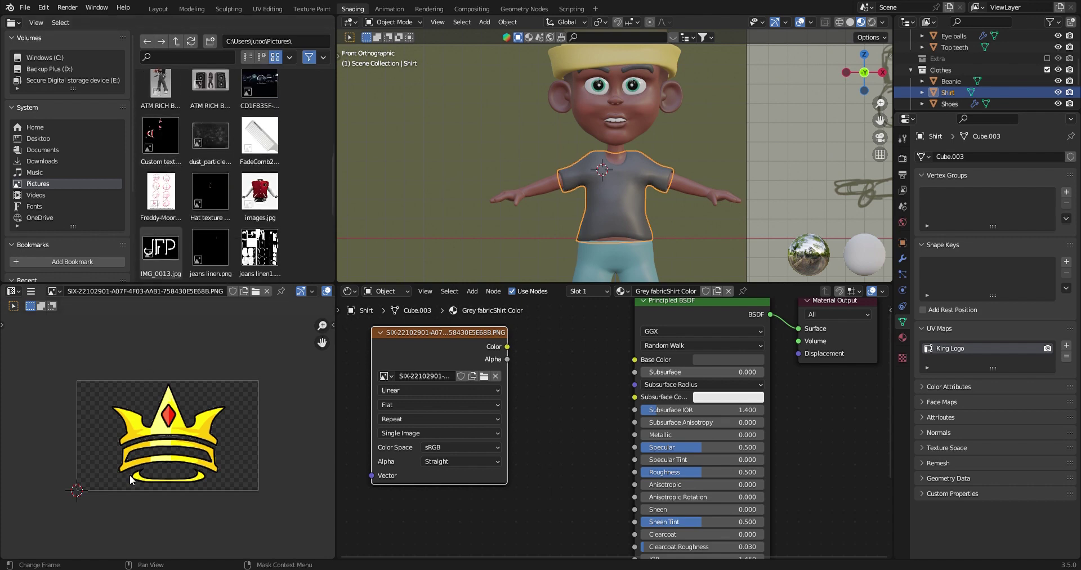
scroll(519, 404, down, 1)
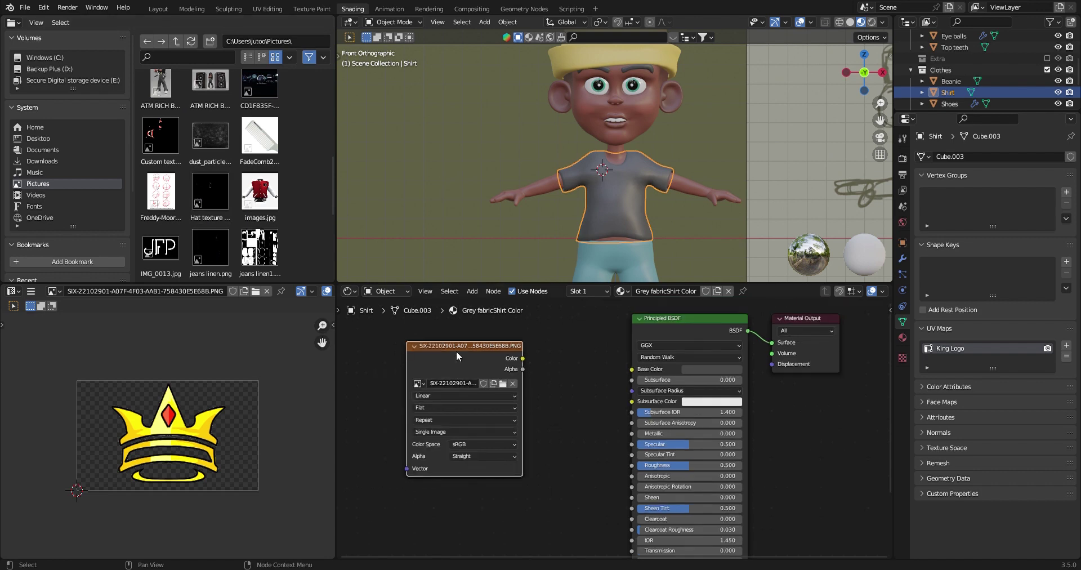
key(x)
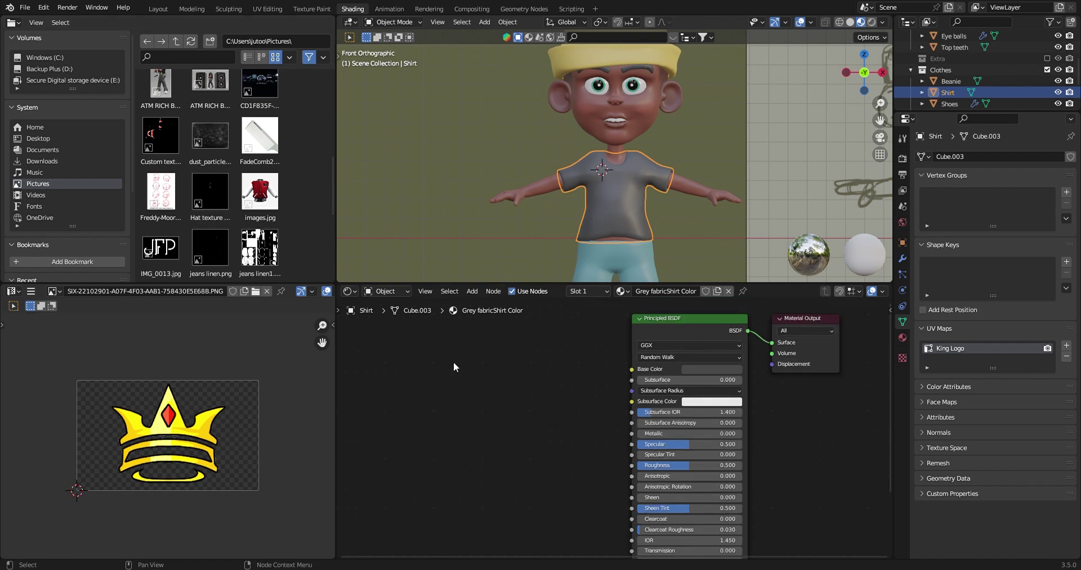
- Drop the crown PNG into the node editor as an Image Texture node beside the Principled BSDF
click(678, 320)
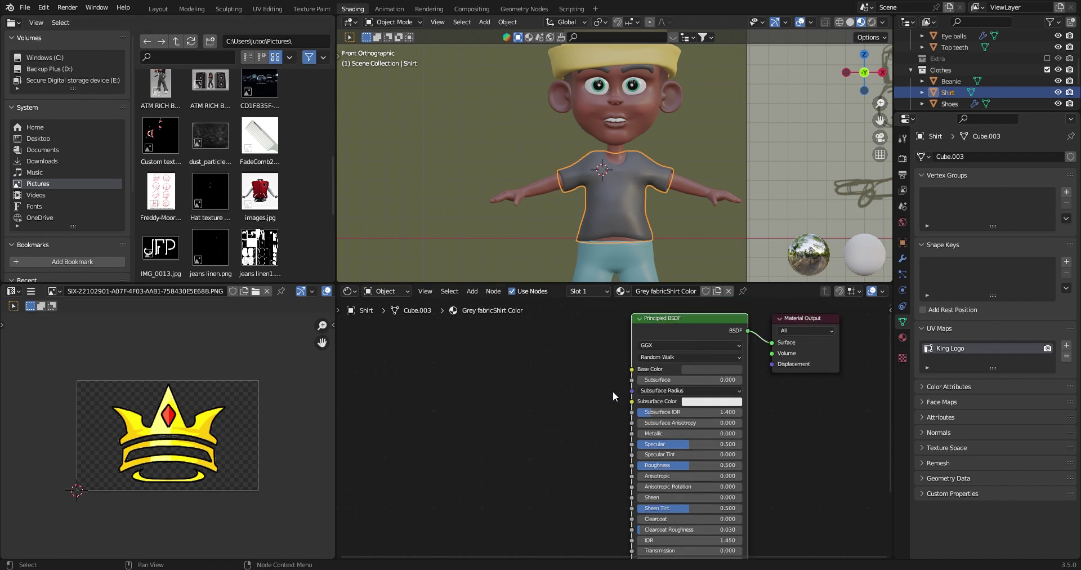
click(486, 386)
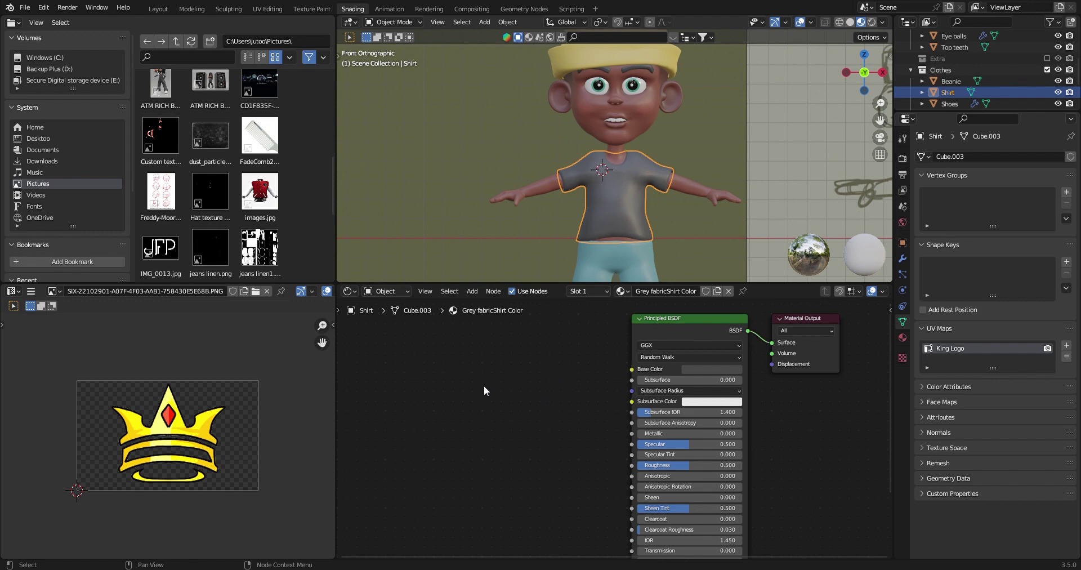
key(shift+a)
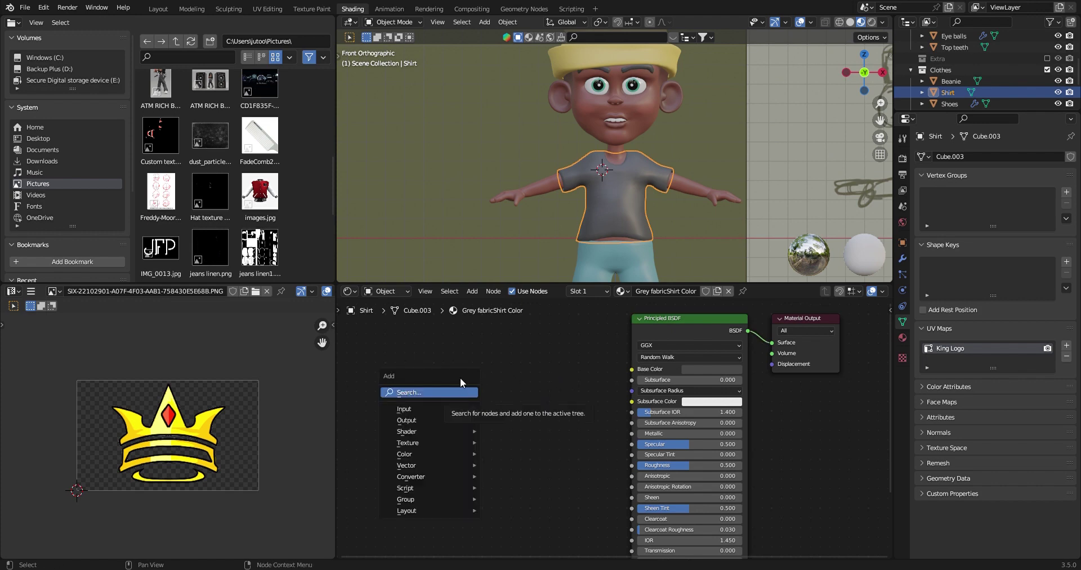
scroll(270, 239, down, 3)
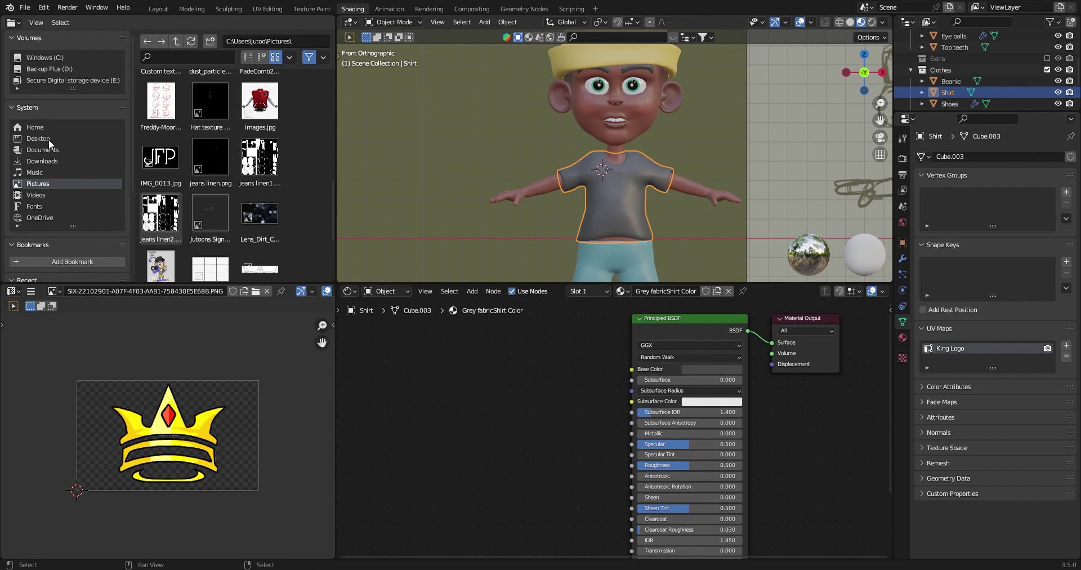
scroll(210, 169, down, 5)
drag(210, 191, 486, 402)
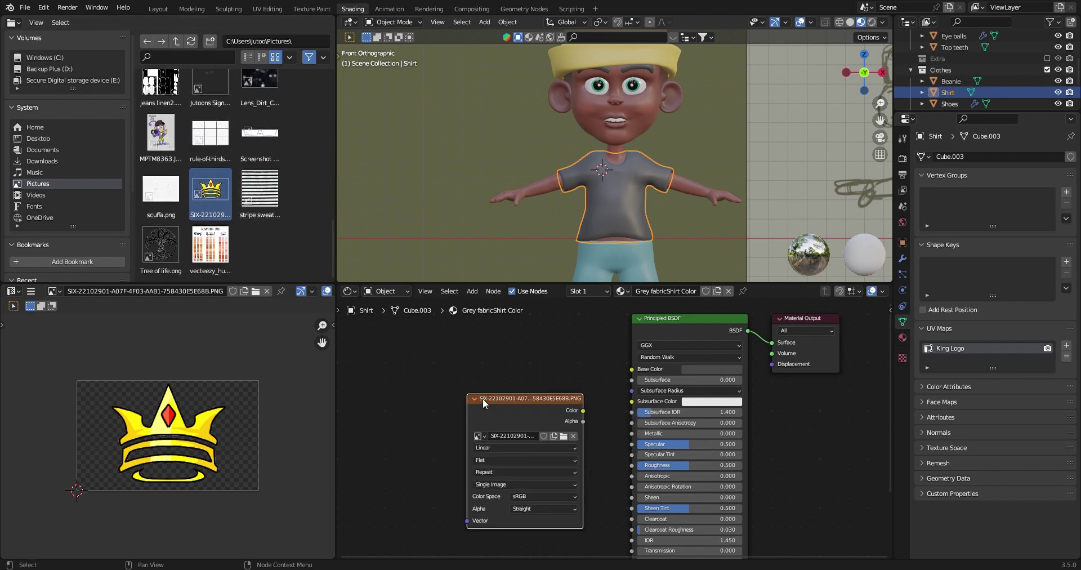
click(457, 384)
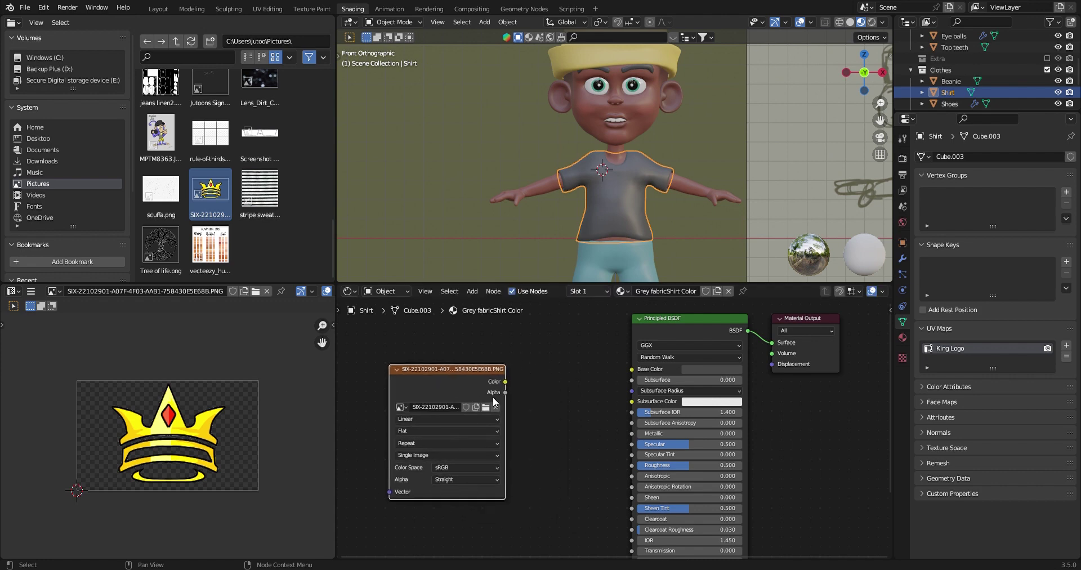
drag(469, 378, 441, 369)
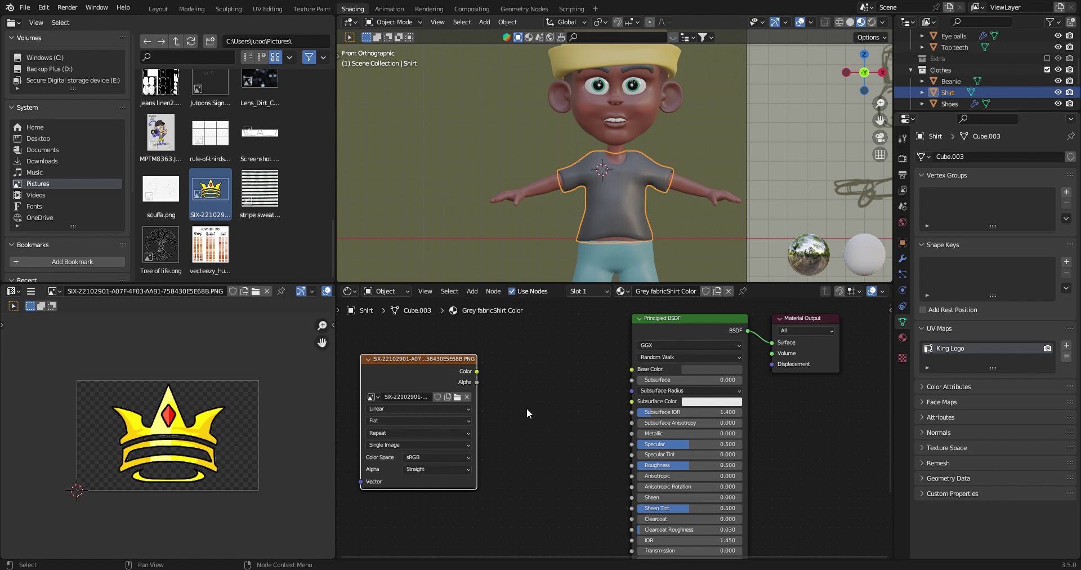
key(shift+a)
- Add a Mix Color node: grey in A, crown Color in B, crown Alpha as Factor, Result to Base Color
mouse_move(508, 449)
mouse_move(502, 470)
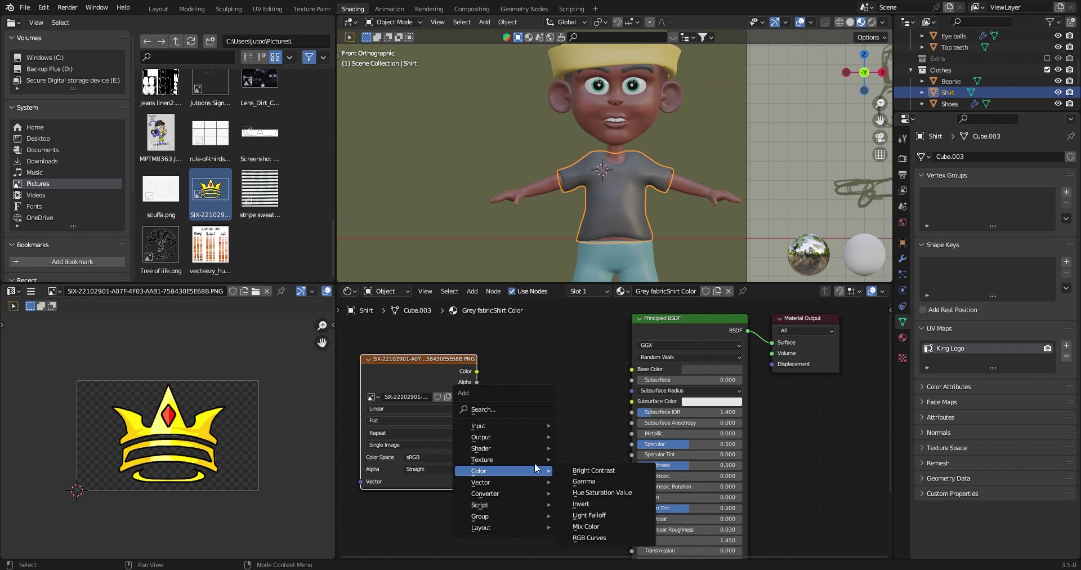
click(600, 526)
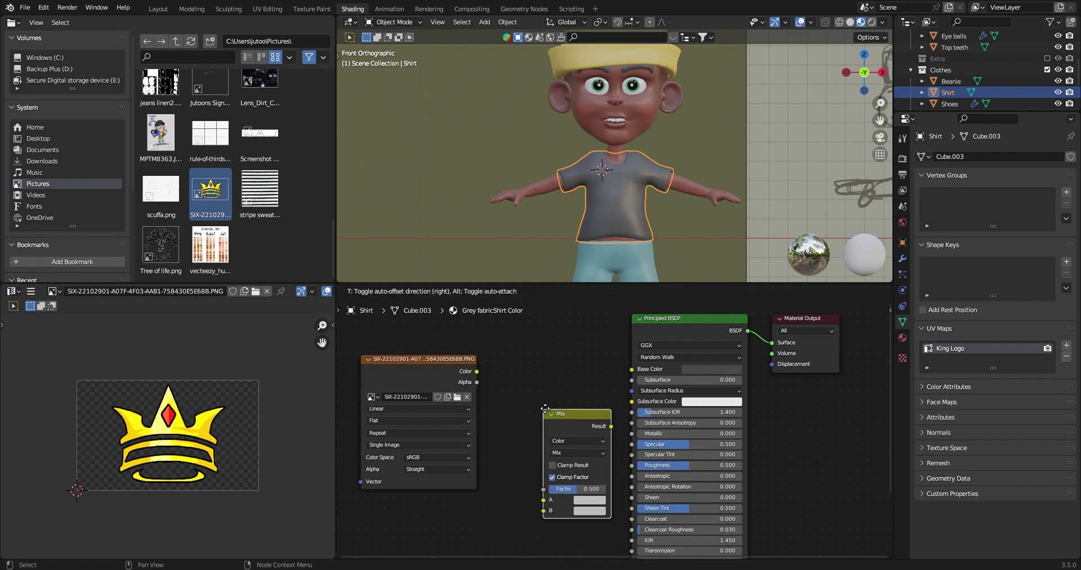
click(527, 344)
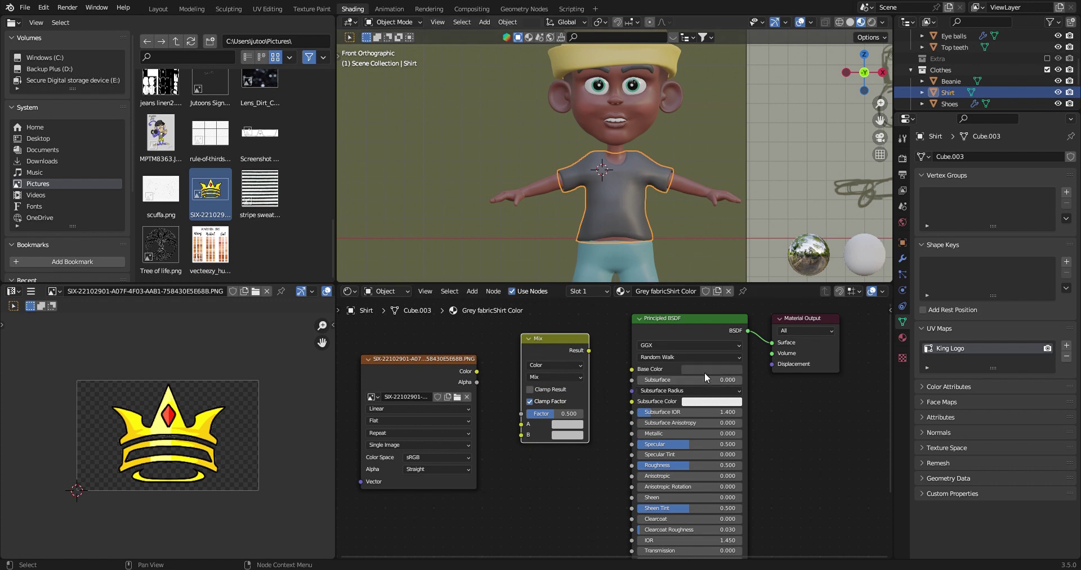
drag(708, 370, 574, 423)
drag(588, 350, 632, 369)
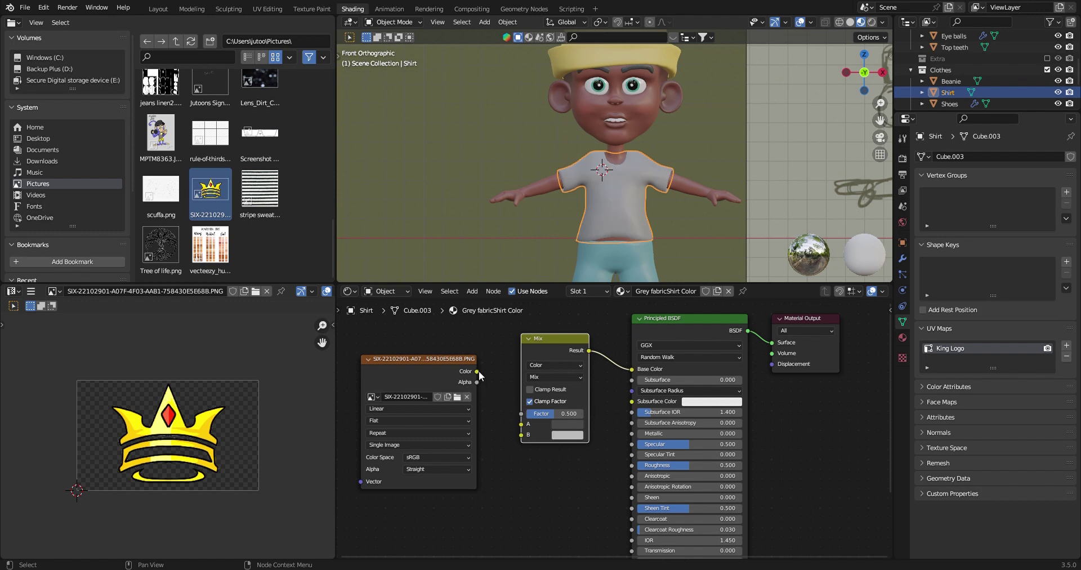
drag(476, 371, 483, 373)
drag(500, 410, 519, 435)
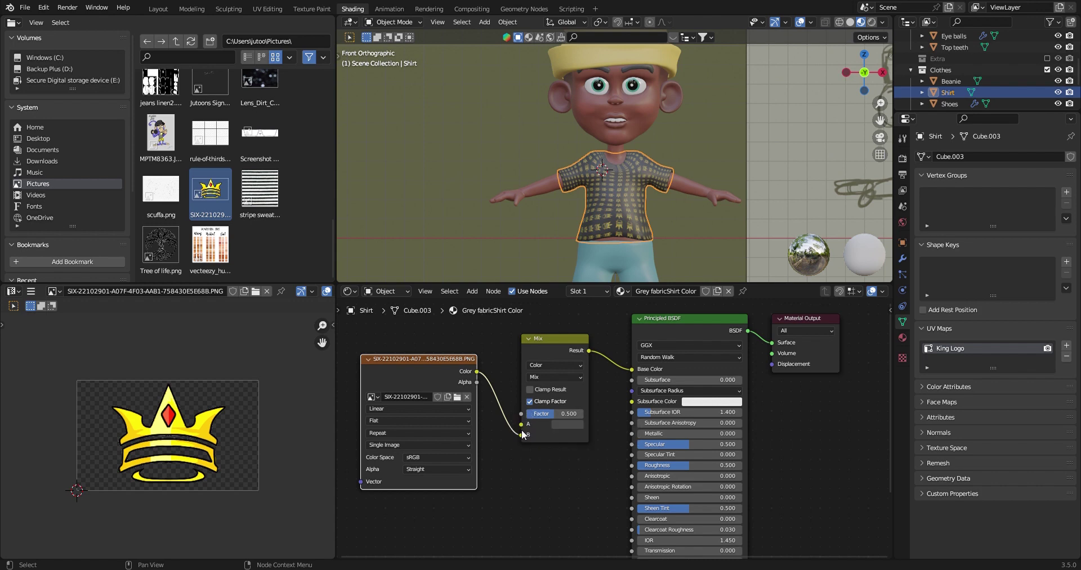
drag(478, 381, 520, 415)
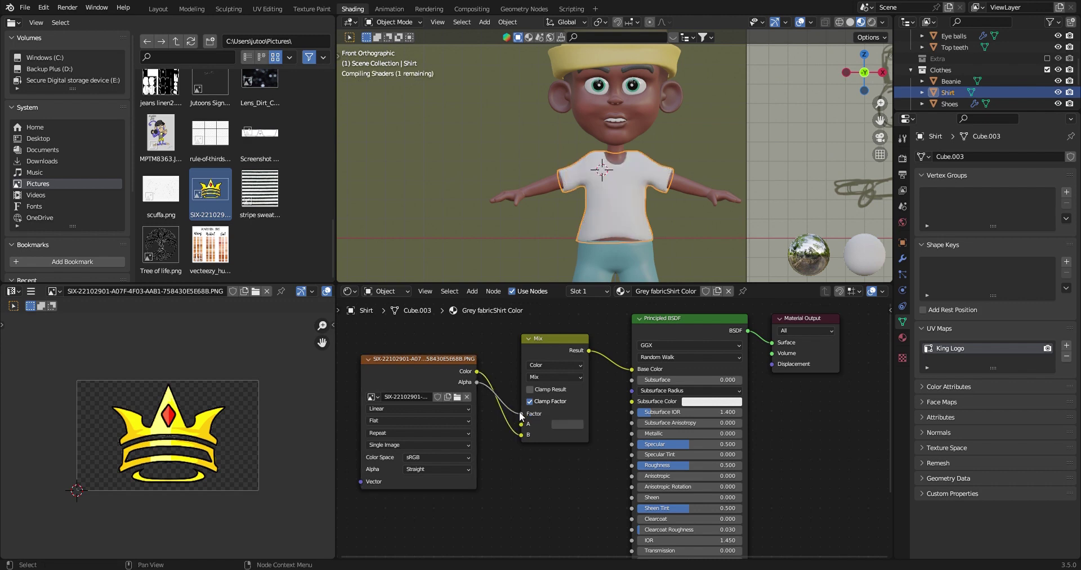
- Orbit to inspect the back of the shirt, then return to the front view
scroll(589, 241, up, 5)
middle_drag(620, 170, 724, 187)
scroll(724, 187, up, 2)
key(KP_1)
scroll(724, 188, down, 2)
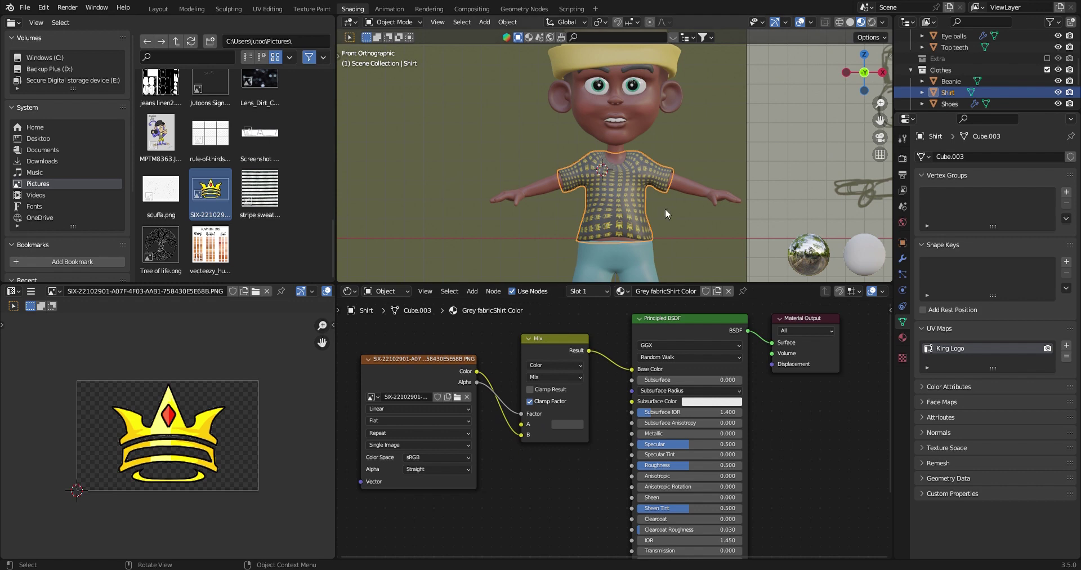
key(Tab)
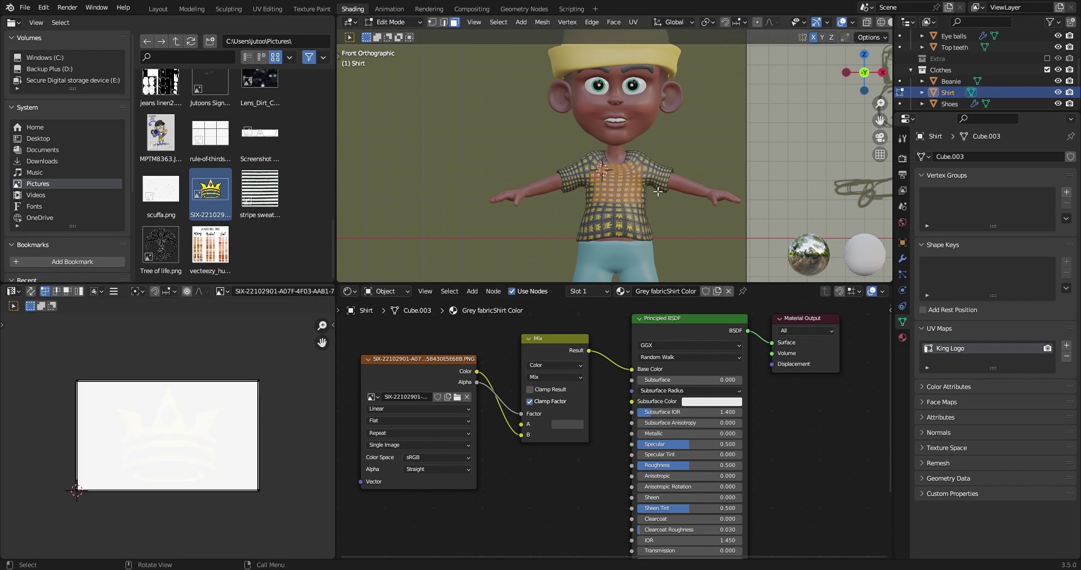
- Project all shirt faces' UVs from the front view and move them to the lower right
key(a)
key(u)
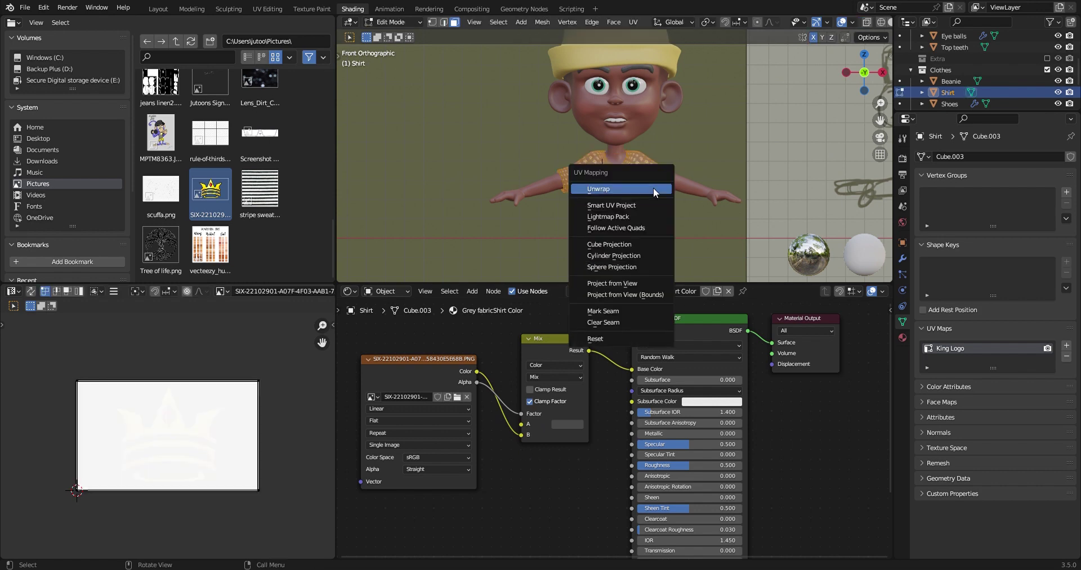
click(632, 282)
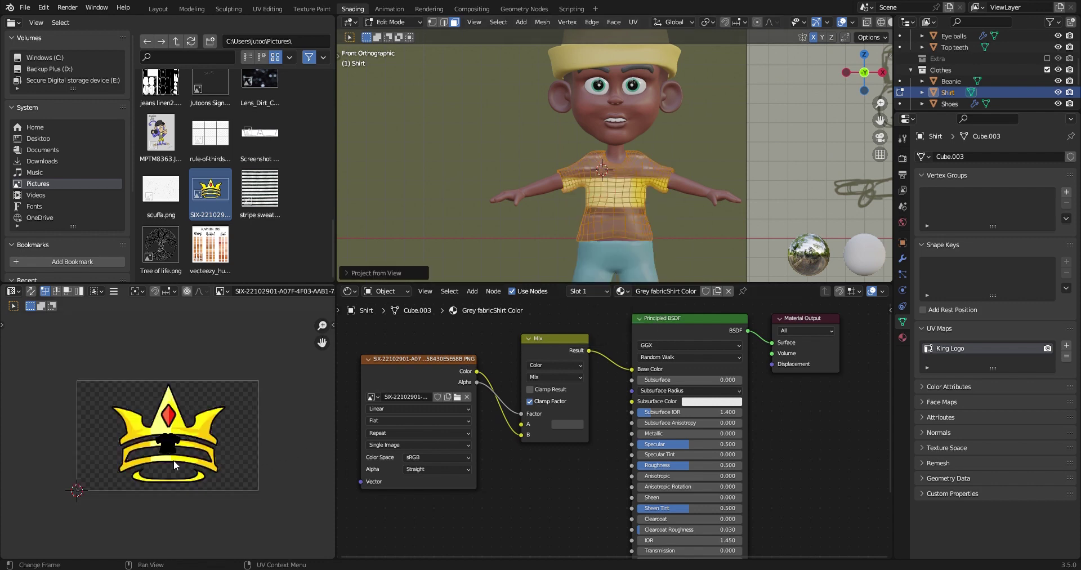
scroll(176, 459, up, 5)
scroll(177, 459, down, 5)
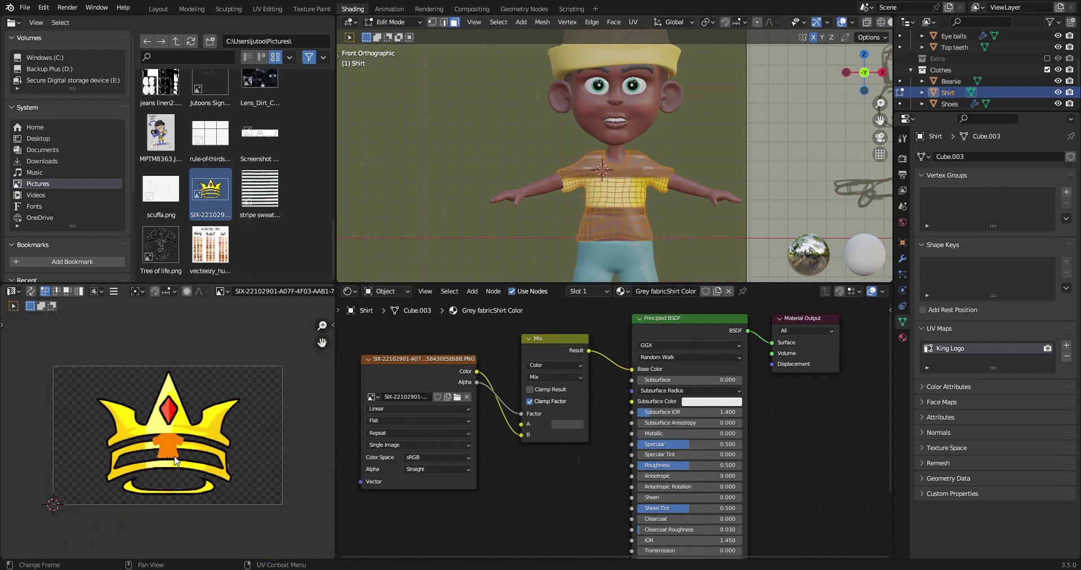
key(g)
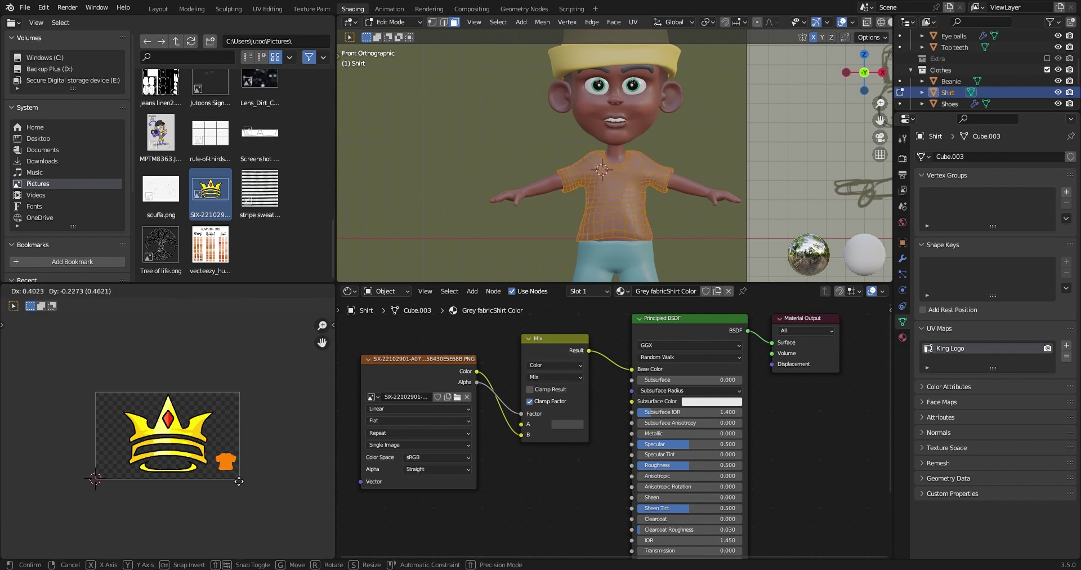
click(234, 485)
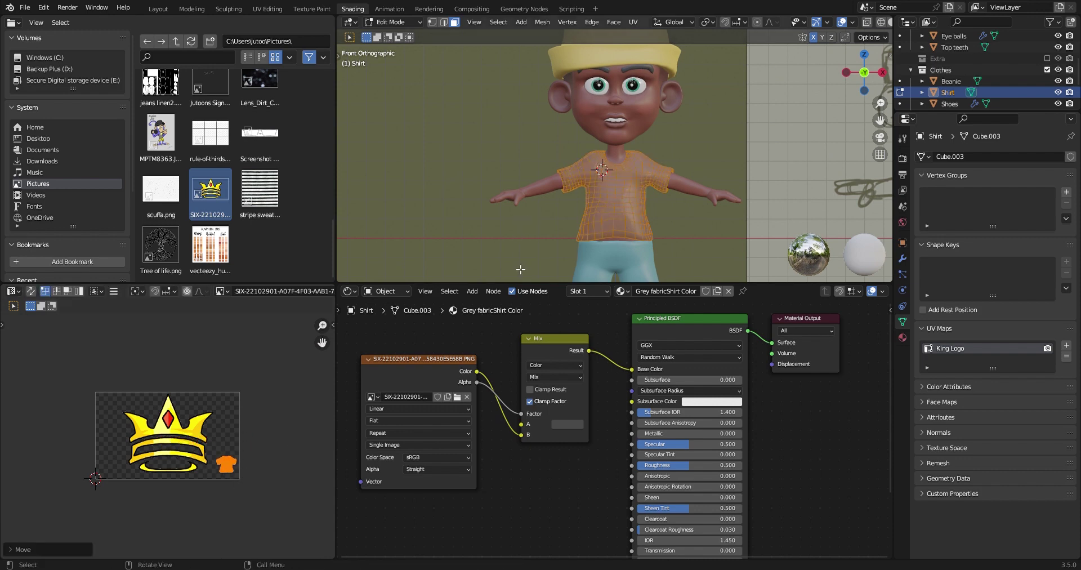
scroll(485, 343, down, 1)
scroll(481, 343, up, 2)
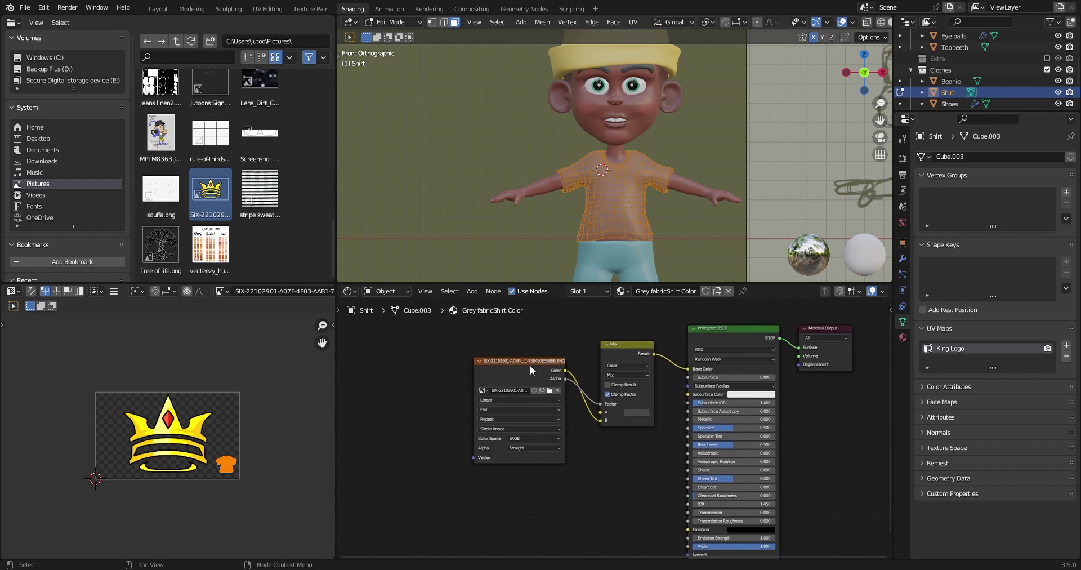
- Add a UV Map node set to King Logo and connect it to the crown image's Vector input
key(shift+a)
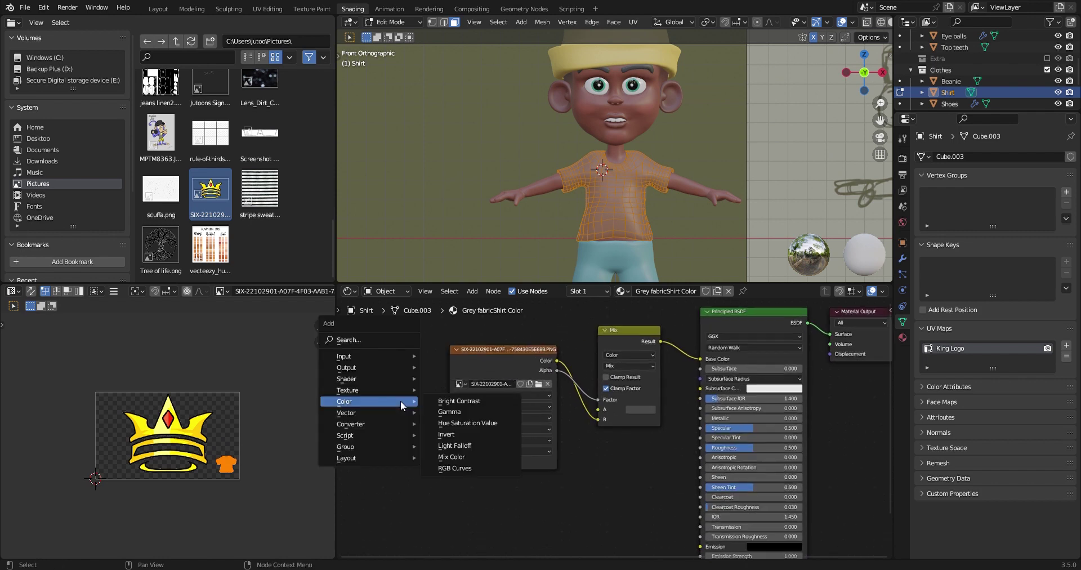
click(355, 340)
text(uv)
click(383, 362)
click(379, 420)
drag(411, 409, 450, 462)
click(360, 433)
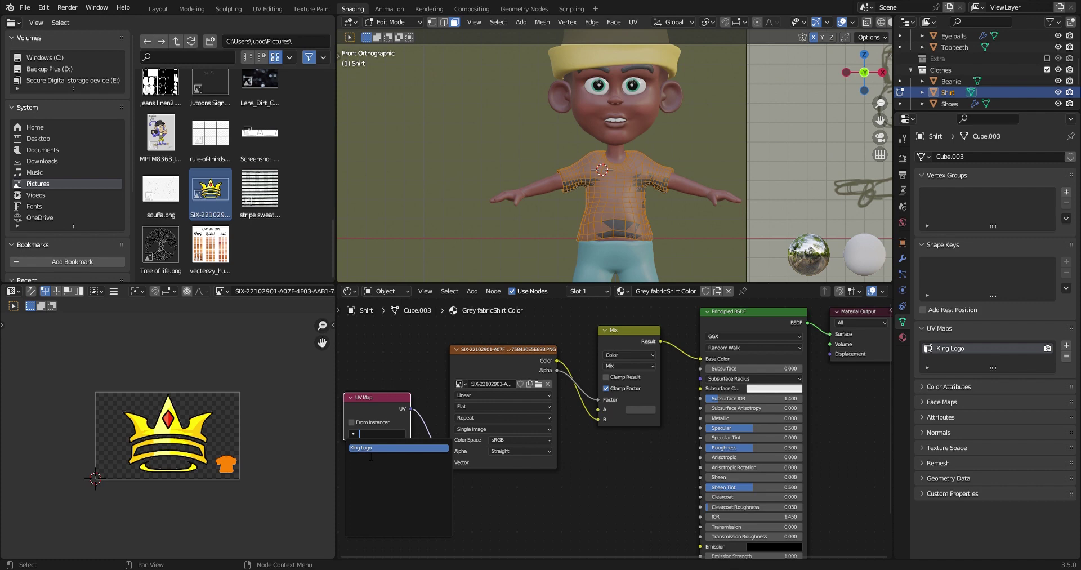
click(365, 448)
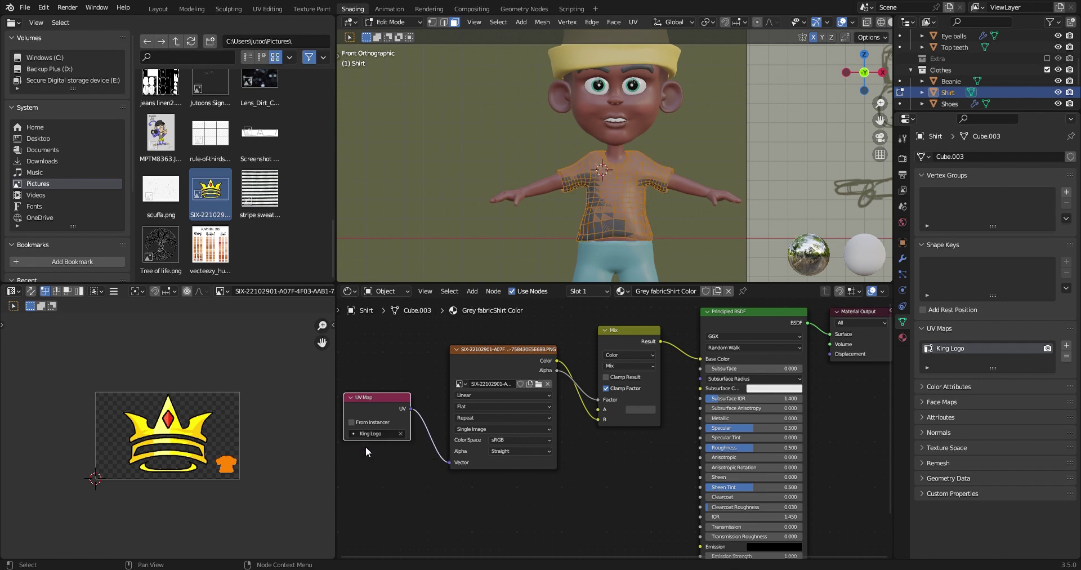
click(521, 222)
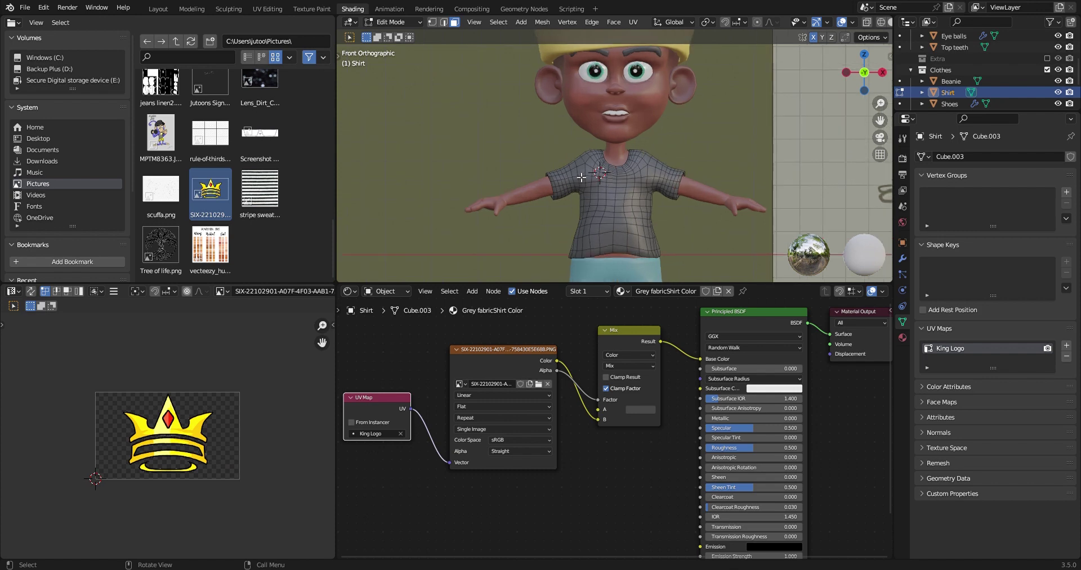
- Circle-select the faces on the front of the shirt's chest, trimming stray faces
scroll(586, 172, up, 5)
scroll(642, 140, up, 2)
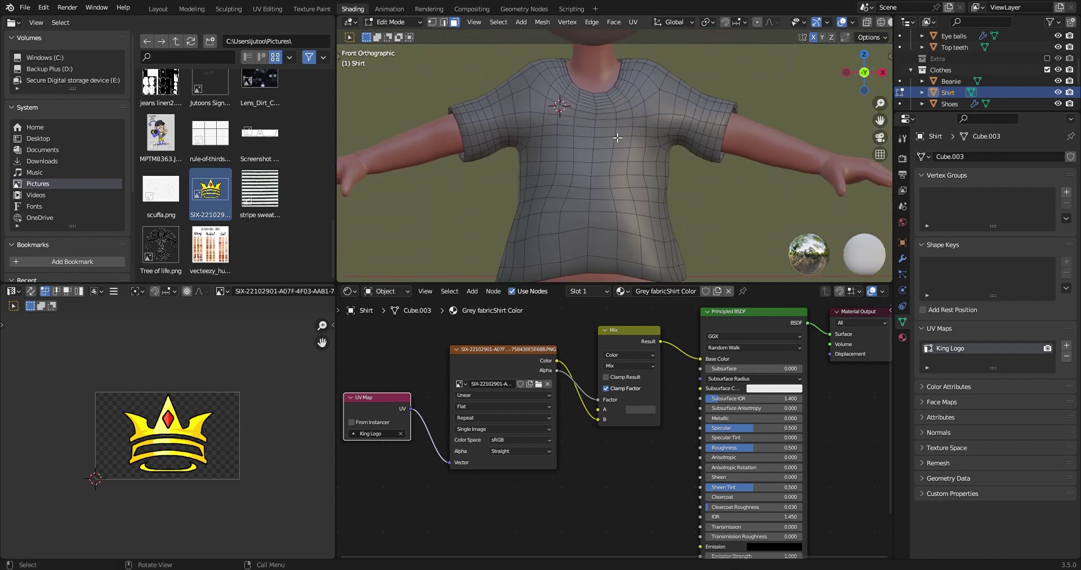
scroll(616, 149, down, 3)
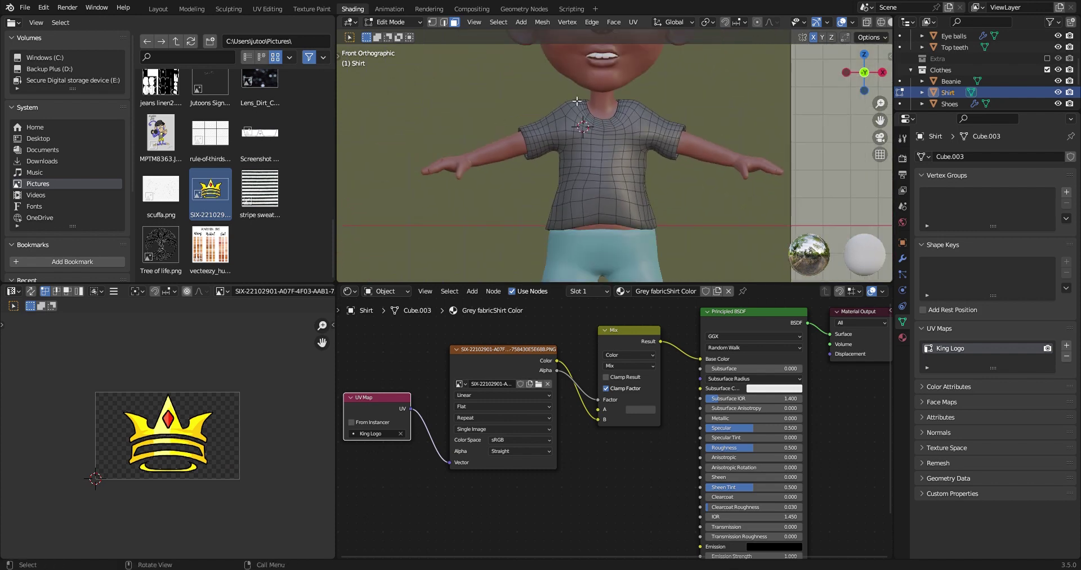
scroll(601, 127, up, 3)
key(c)
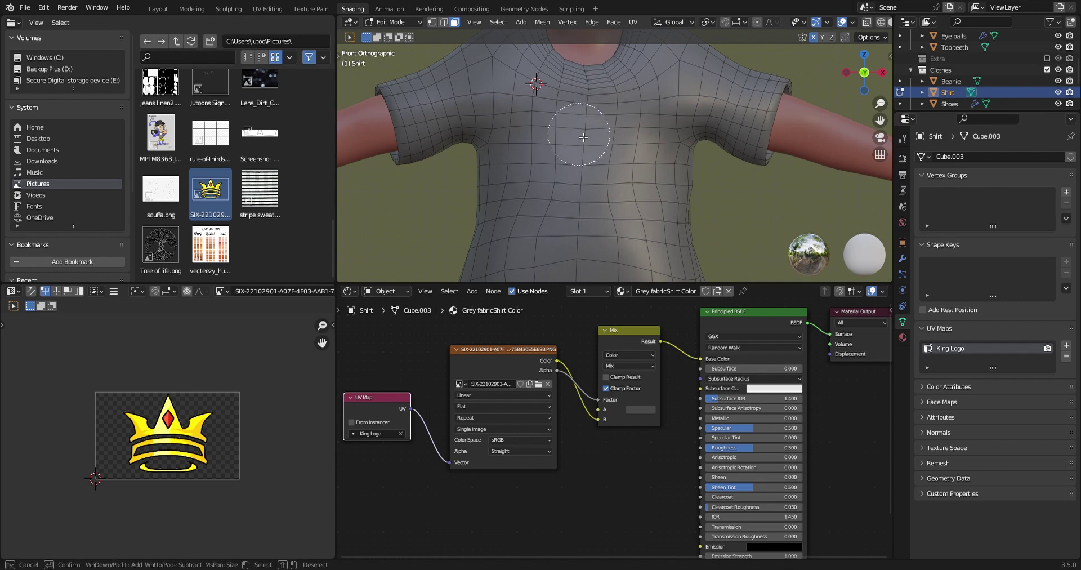
drag(560, 109, 547, 125)
mouse_move(573, 157)
mouse_down()
mouse_move(616, 150)
mouse_move(605, 109)
mouse_move(620, 79)
mouse_move(647, 169)
mouse_move(582, 166)
mouse_move(534, 180)
mouse_move(503, 121)
mouse_move(535, 90)
mouse_move(580, 163)
mouse_move(639, 183)
mouse_move(599, 176)
mouse_up()
mouse_move(472, 121)
middle_down()
mouse_move(475, 203)
mouse_move(526, 181)
middle_up()
right_click(598, 155)
scroll(623, 159, down, 5)
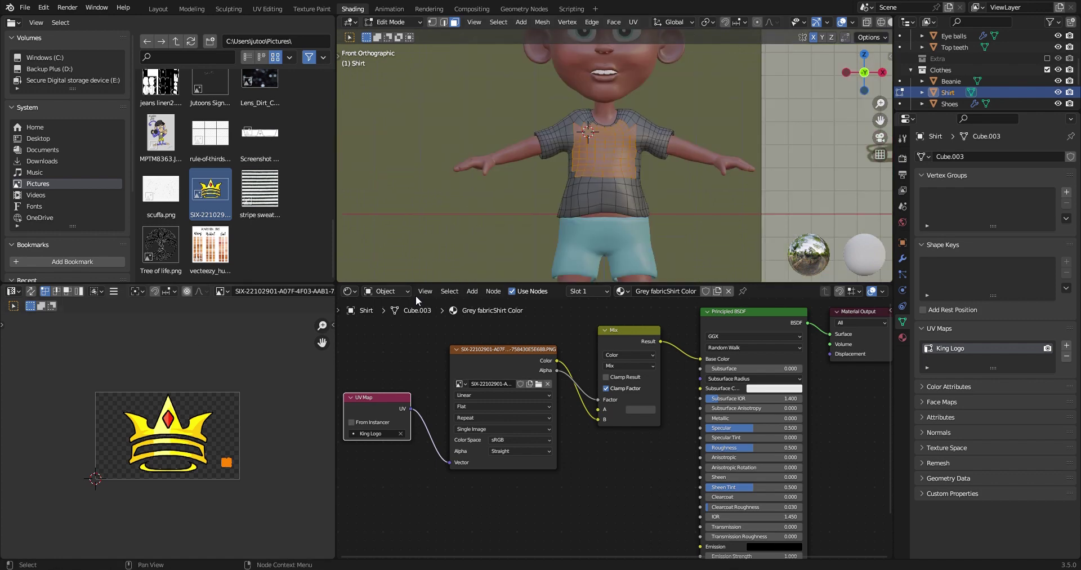
scroll(687, 188, up, 4)
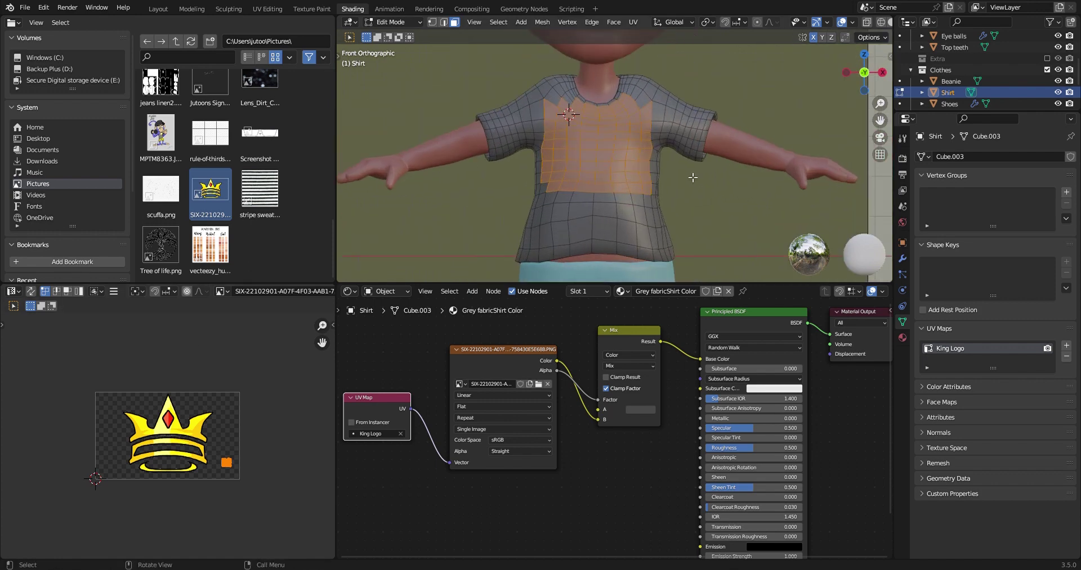
scroll(693, 178, down, 6)
key(u)
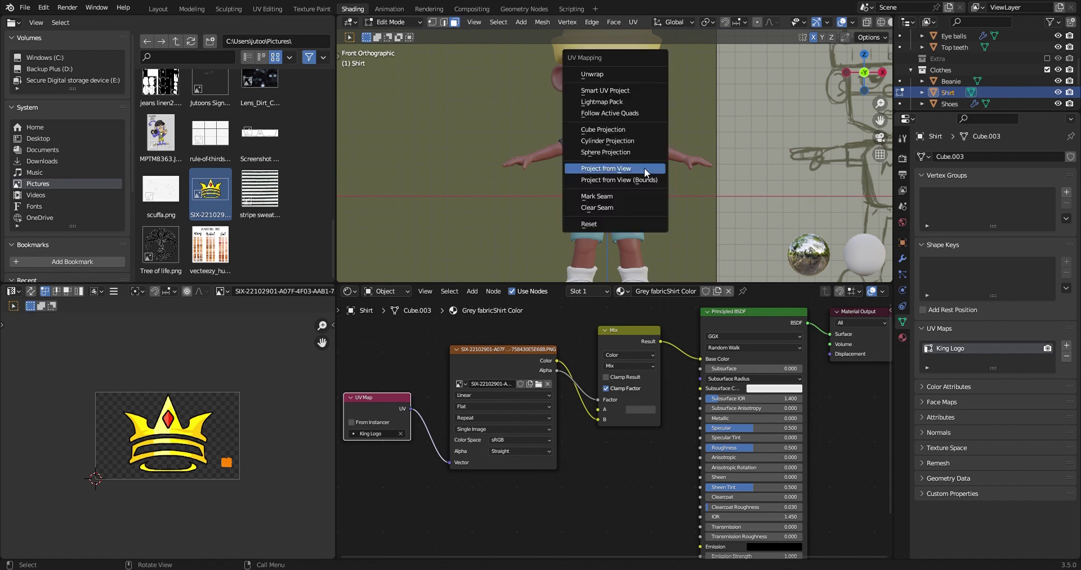
- Project the chest faces from view, set the crown image extension to Clip, and start scaling the UVs
click(644, 167)
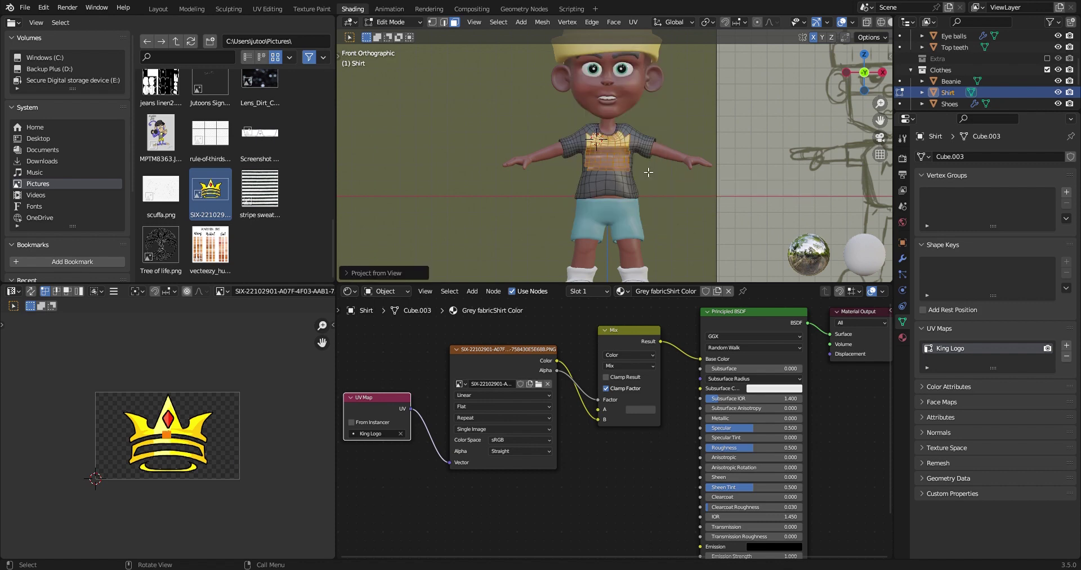
scroll(206, 422, up, 3)
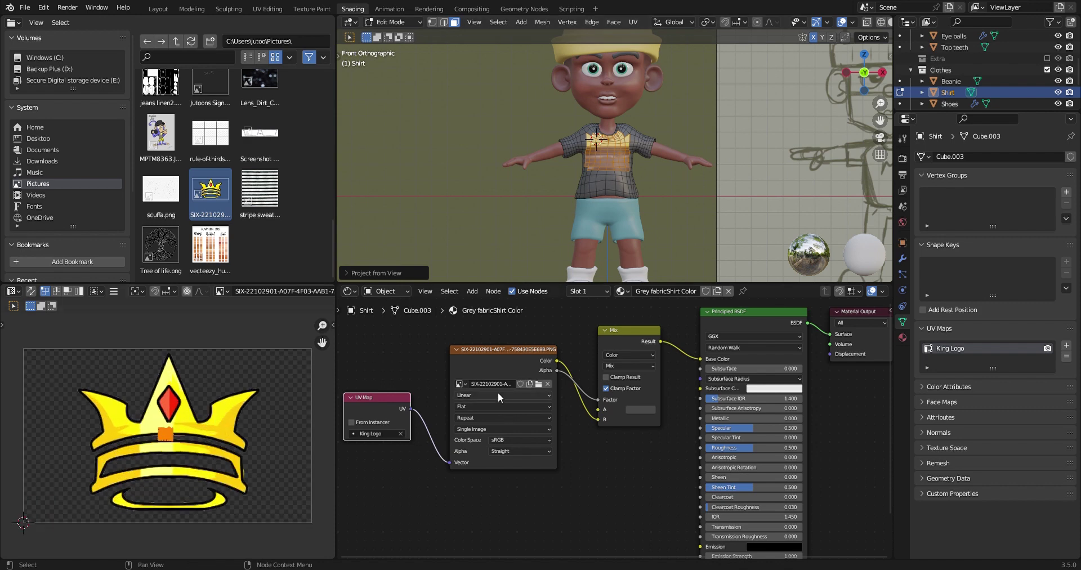
click(548, 417)
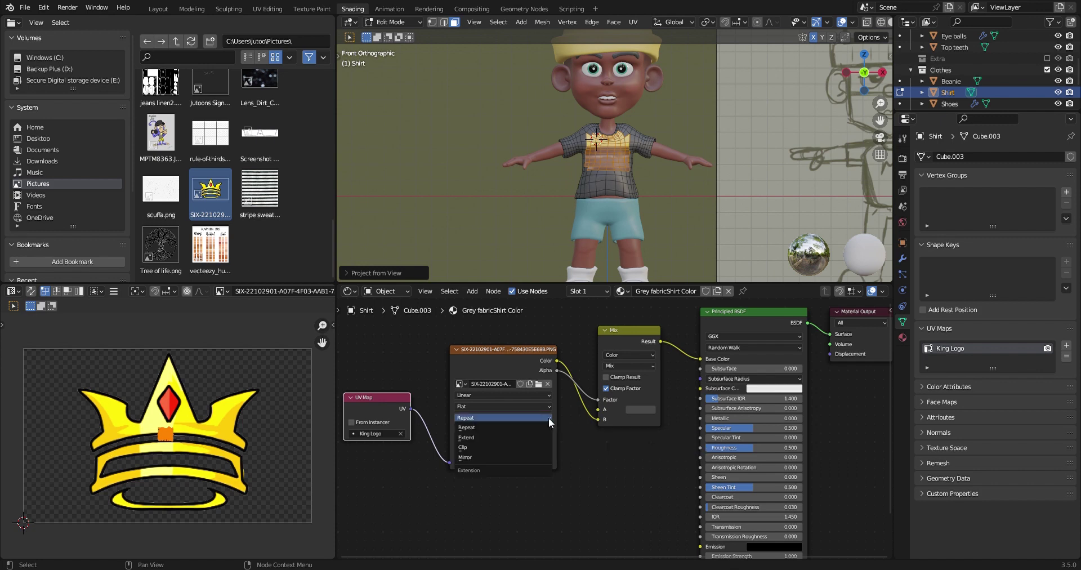
click(473, 449)
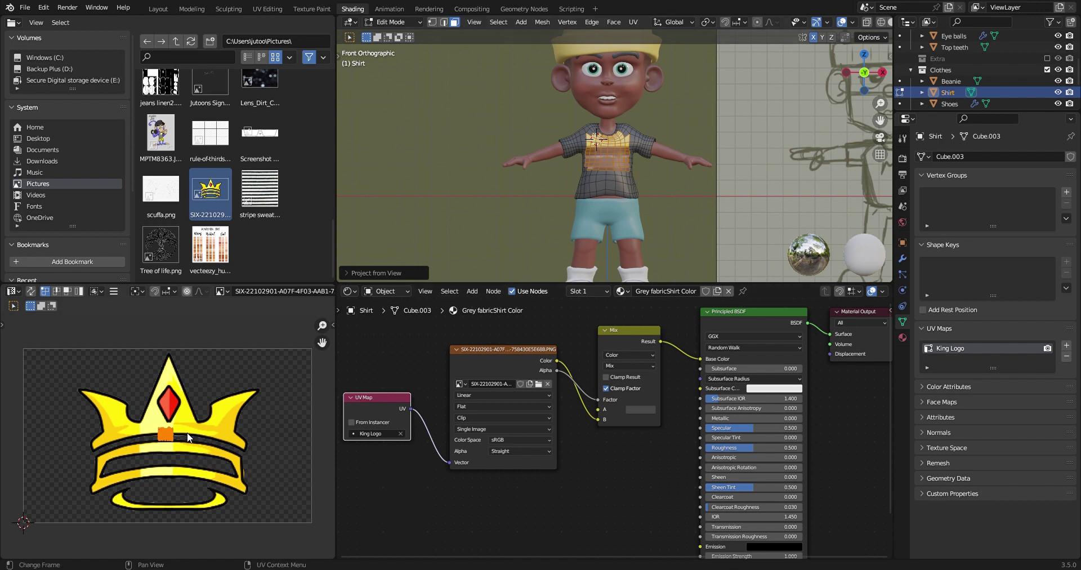
key(s)
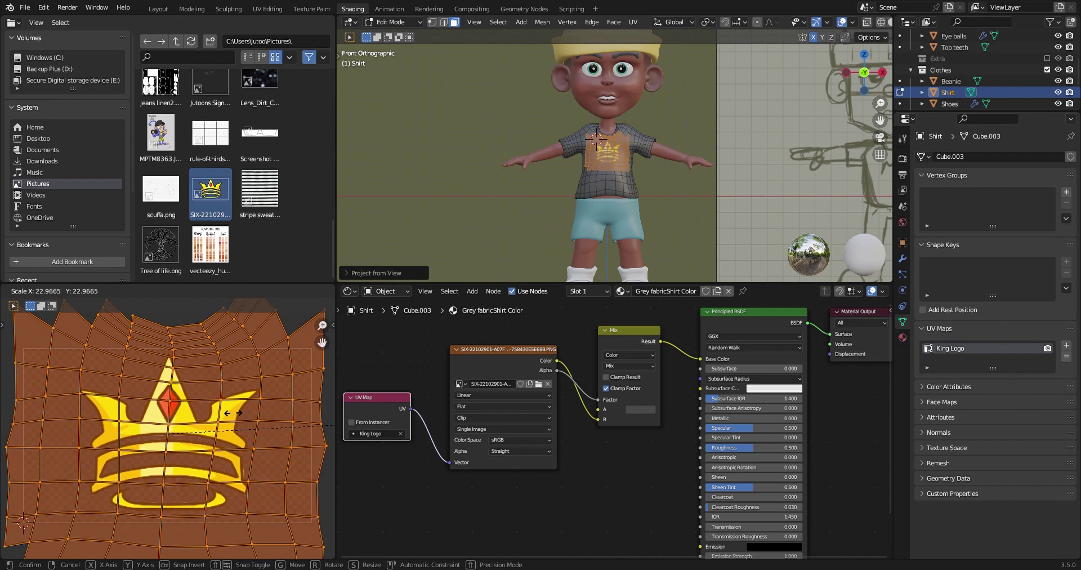
- Confirm the enlarged chest UVs, show them in a UV Editor, and scale the logo smaller
click(231, 420)
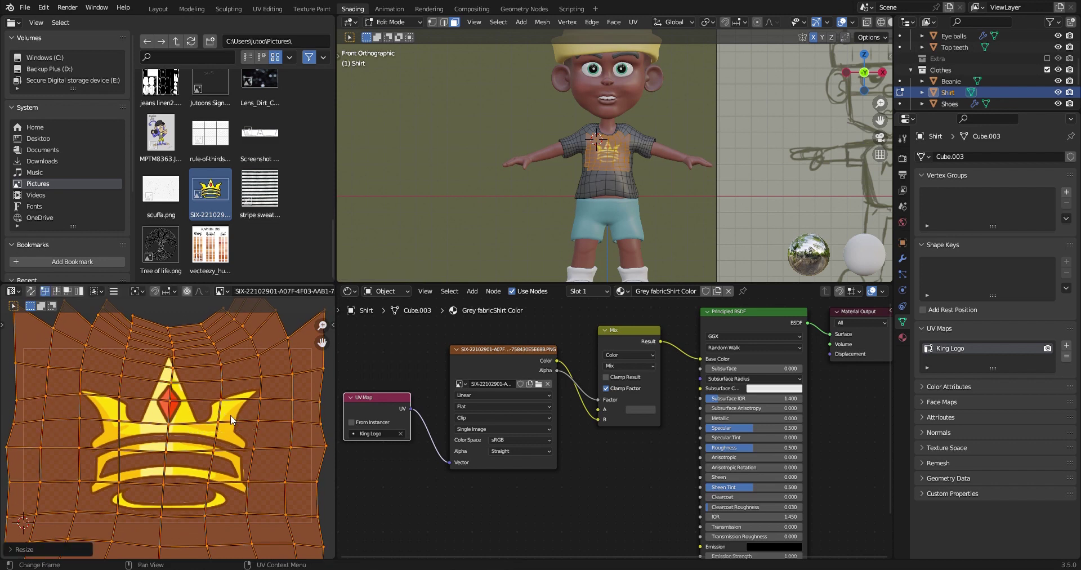
click(13, 291)
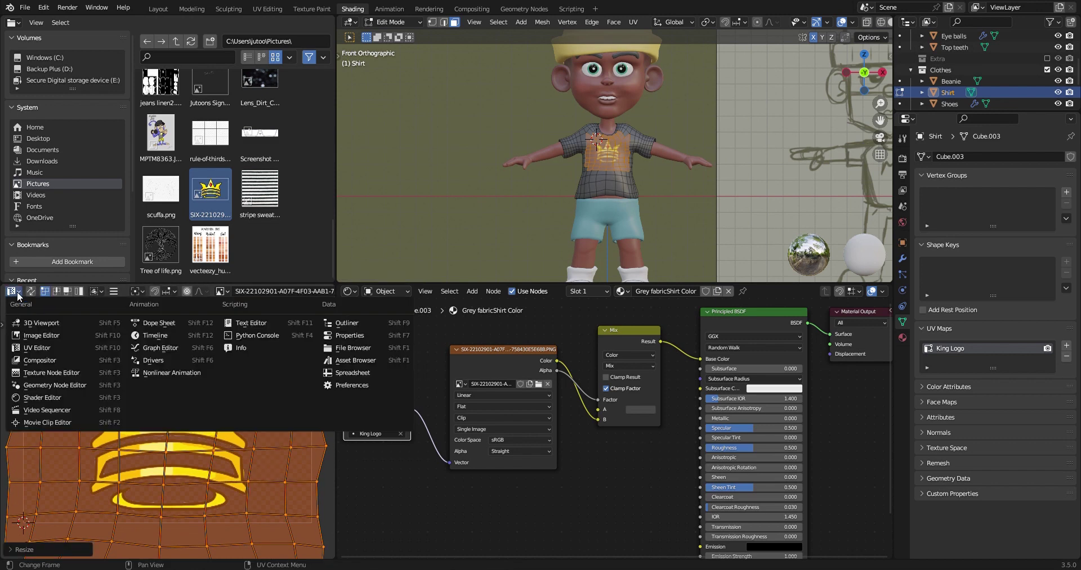
click(32, 348)
scroll(186, 423, down, 4)
scroll(186, 423, up, 4)
scroll(588, 173, up, 7)
scroll(588, 169, up, 2)
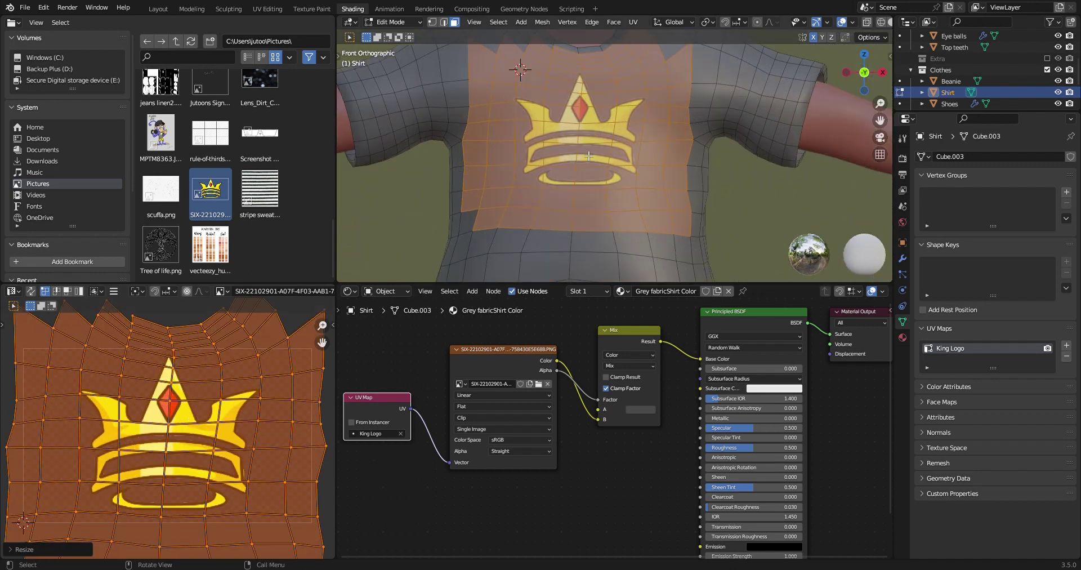
key(s)
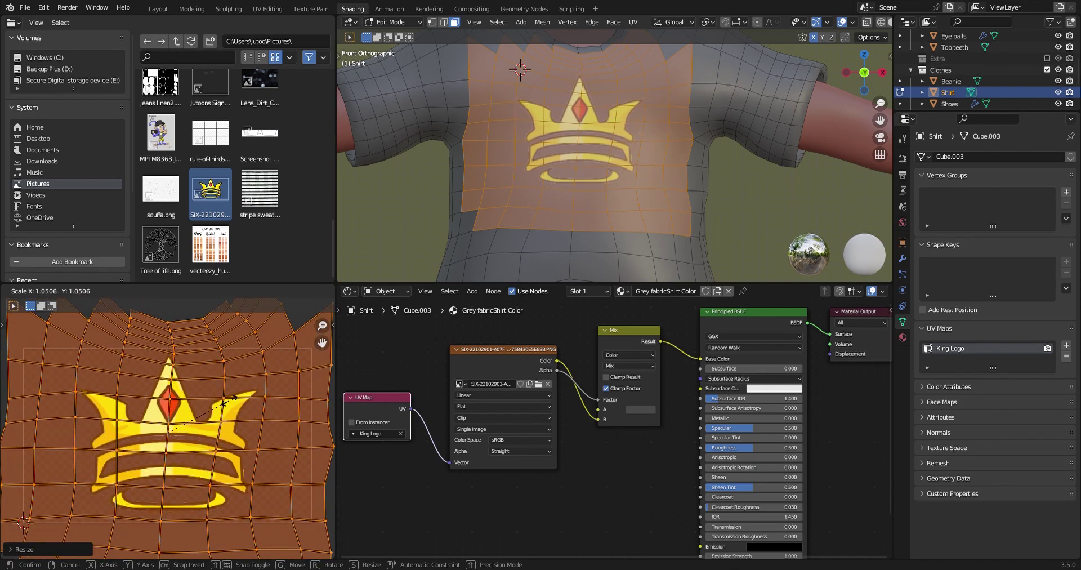
click(237, 396)
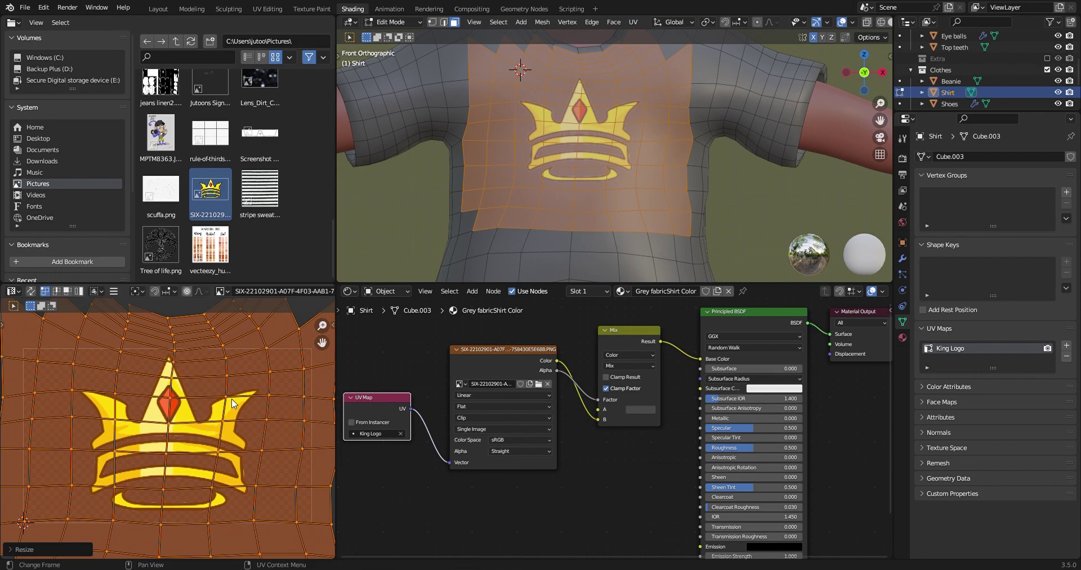
- Reposition and resize the chest UVs to centre the crown logo, then return to Object Mode
scroll(599, 185, down, 6)
mouse_move(599, 185)
middle_down()
mouse_move(653, 187)
mouse_move(576, 183)
mouse_move(604, 182)
middle_up()
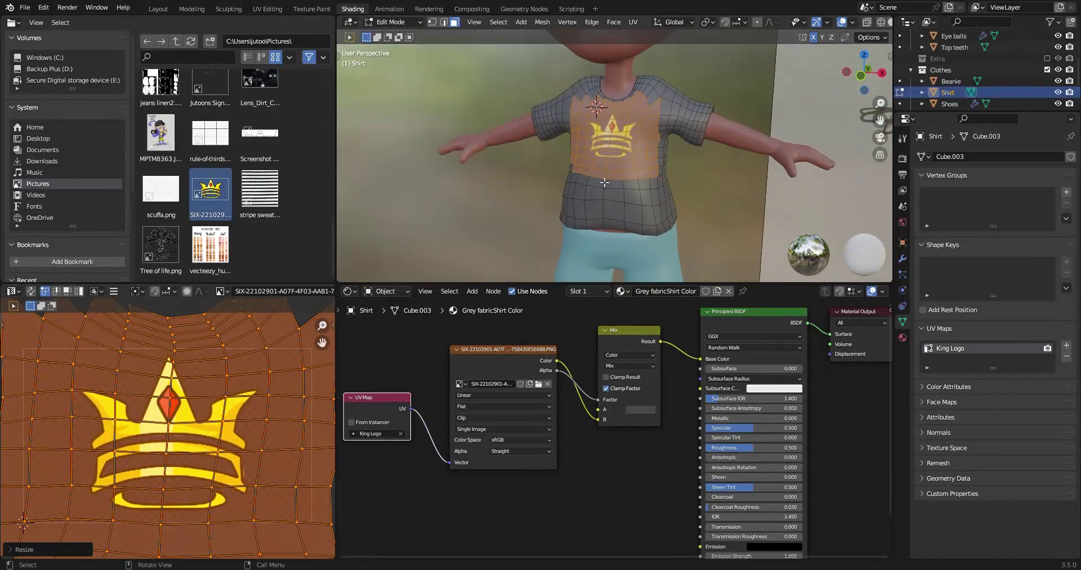
key(g)
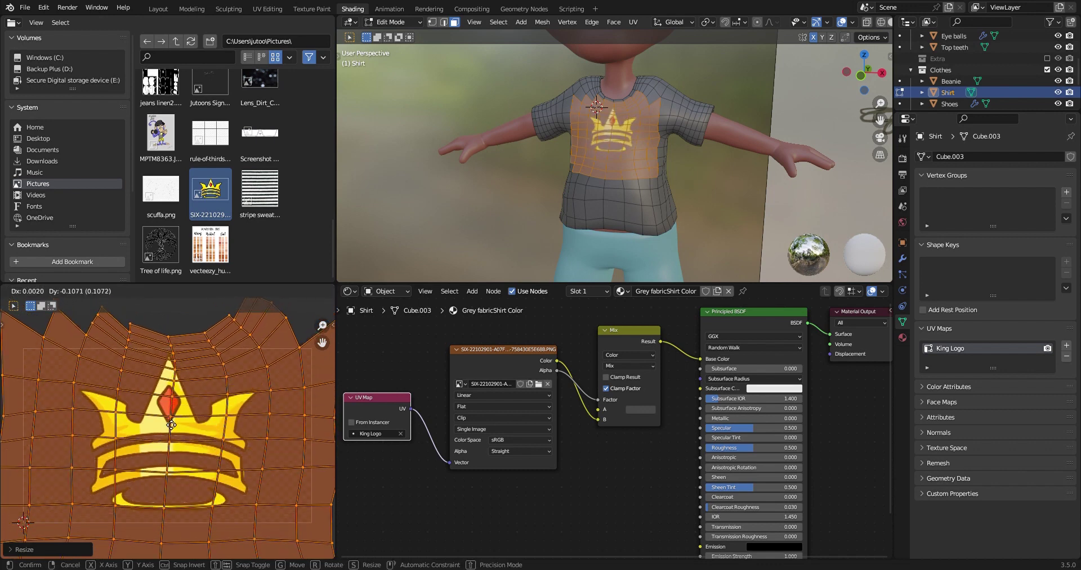
click(171, 425)
key(s)
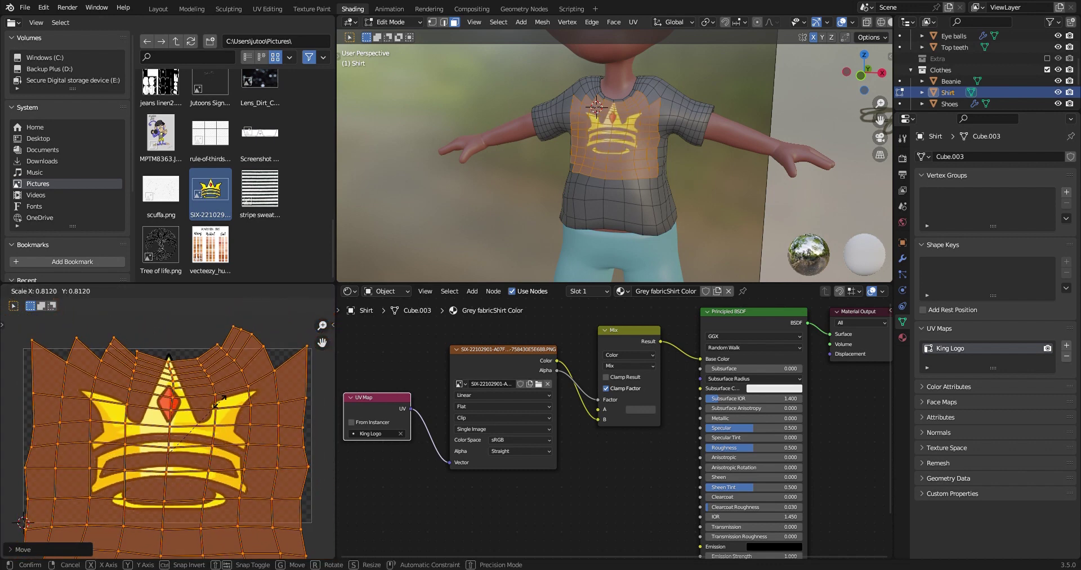
click(228, 402)
key(g)
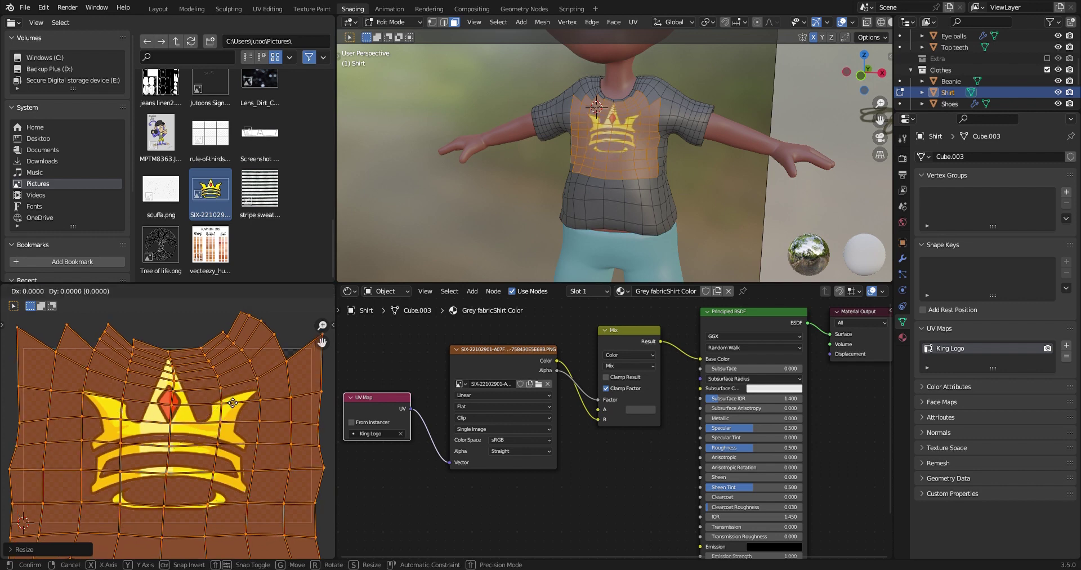
click(233, 397)
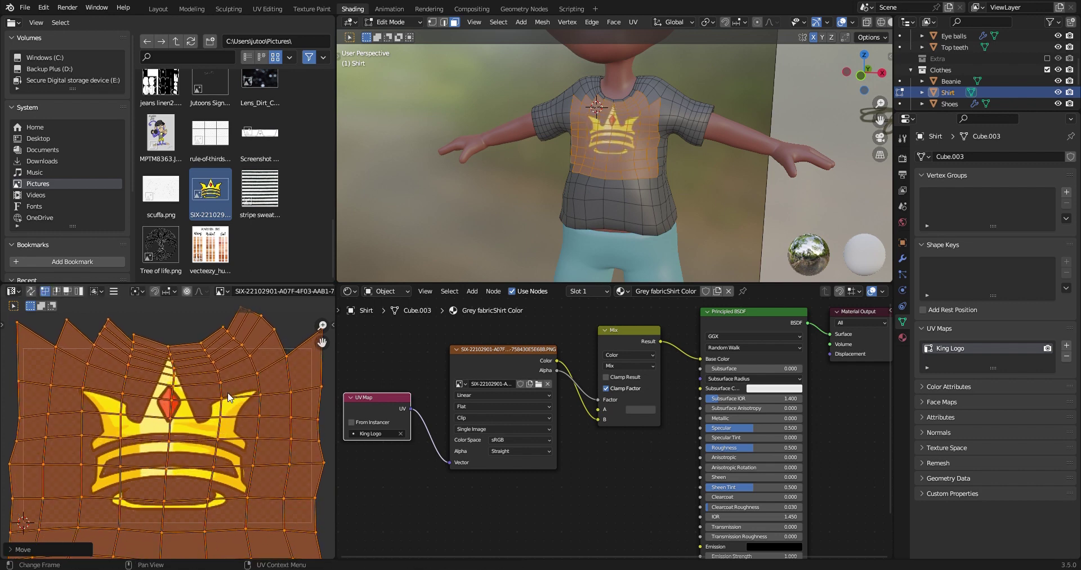
key(Tab)
middle_drag(589, 168, 588, 200)
scroll(606, 190, up, 4)
scroll(606, 189, down, 4)
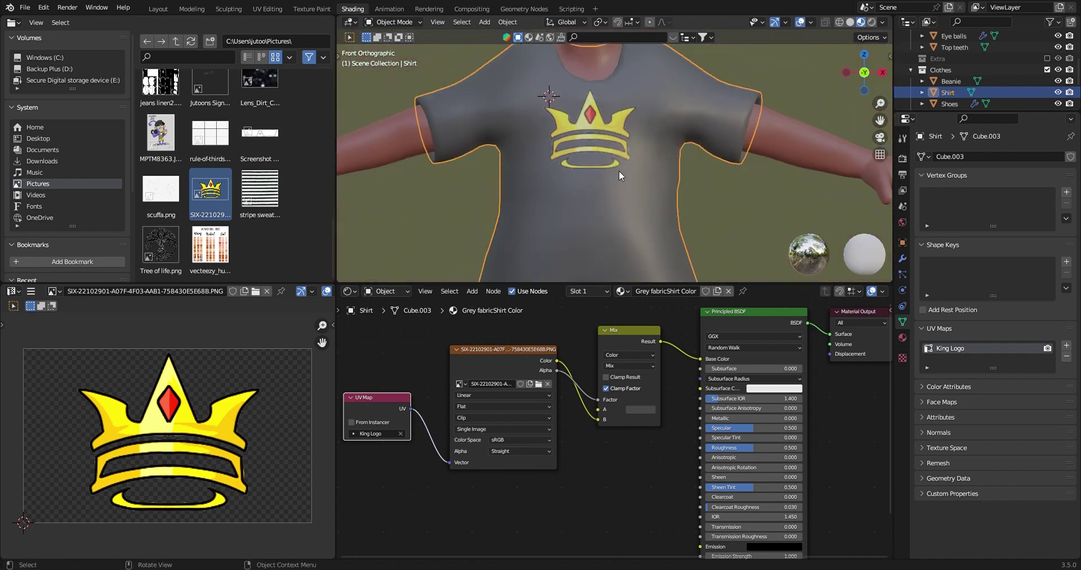
- Shift the UV Map, Image Texture and Mix nodes left to make room
scroll(607, 200, down, 2)
scroll(610, 190, up, 4)
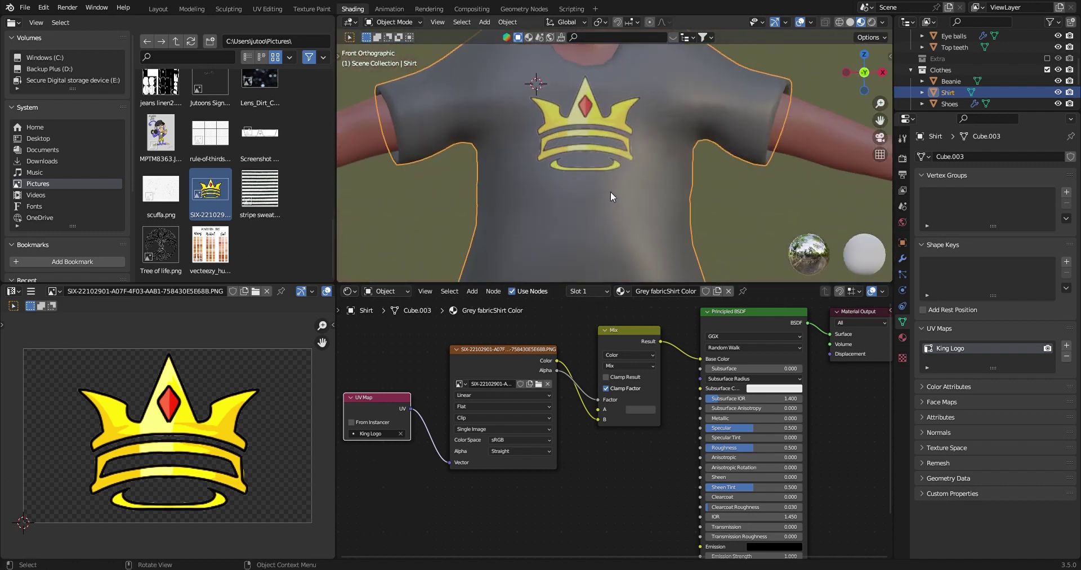
scroll(431, 419, down, 2)
drag(431, 420, 402, 410)
drag(544, 370, 509, 373)
drag(626, 361, 608, 362)
drag(421, 405, 405, 405)
drag(602, 360, 580, 367)
- Add an RGB Curves node between Mix and the shader, then undo its curve bend
key(shift+a)
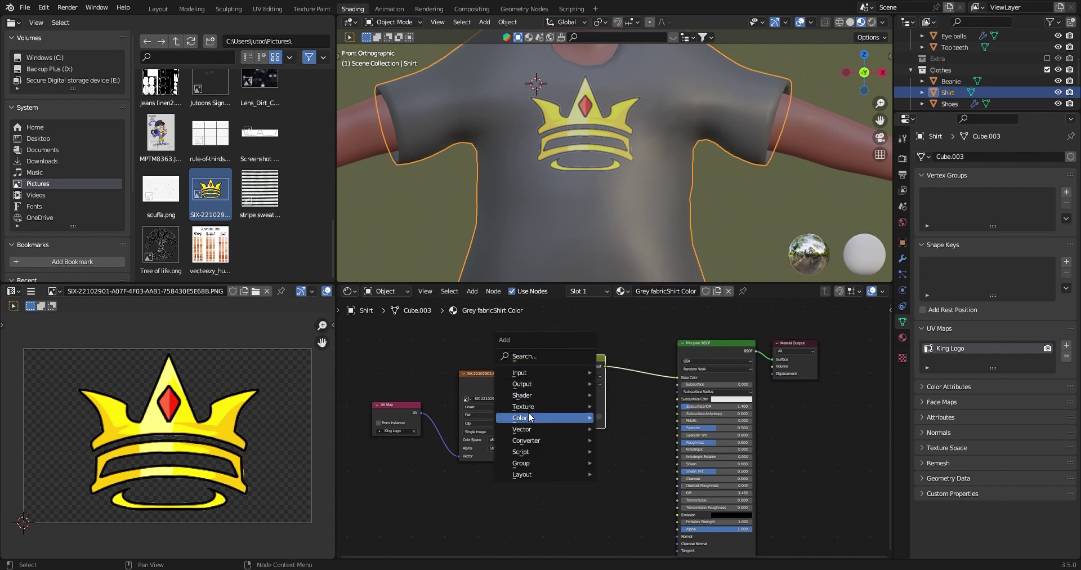
mouse_move(530, 419)
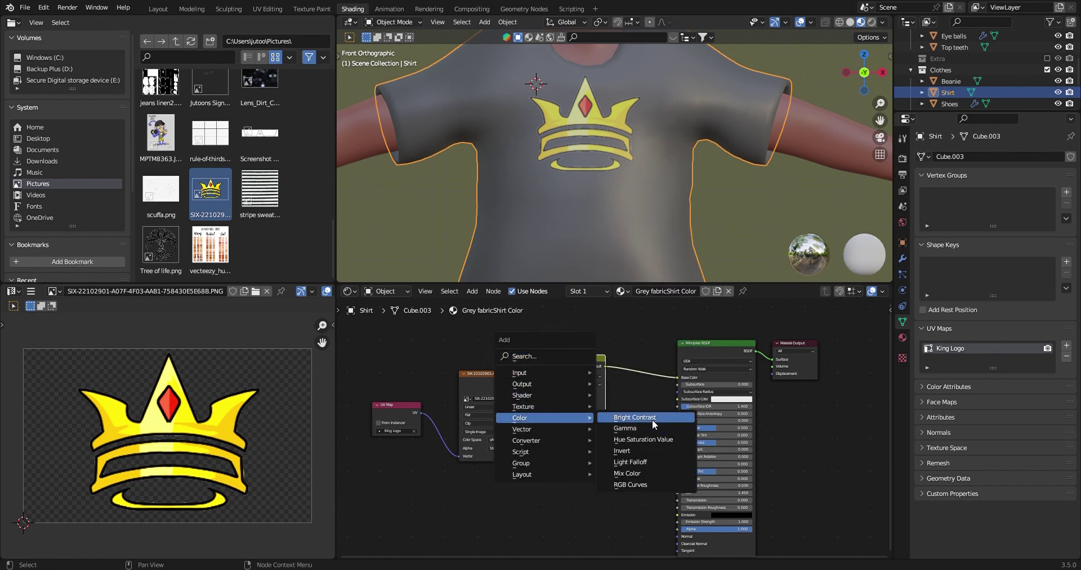
click(639, 485)
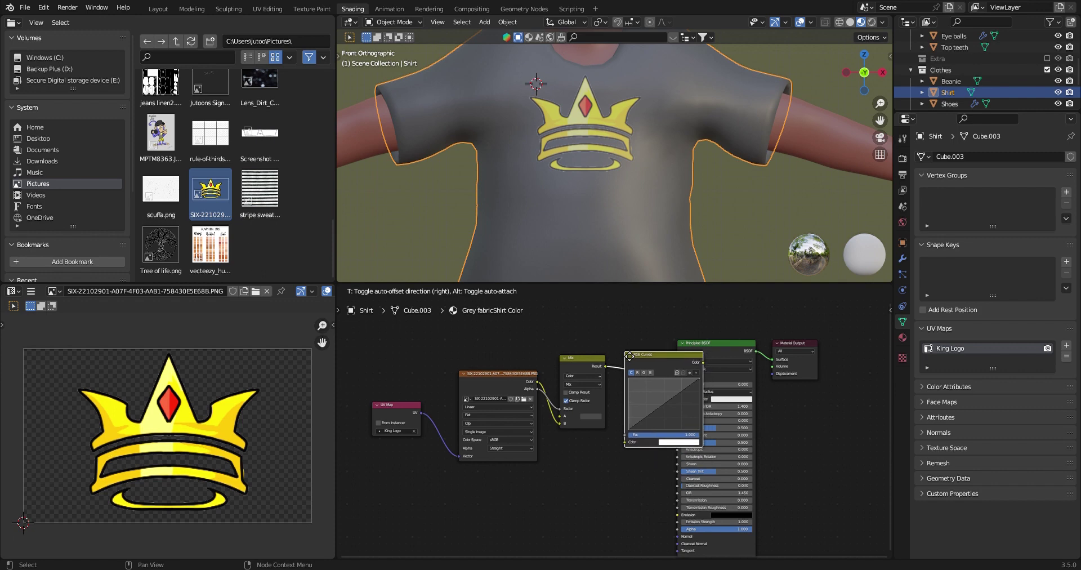
click(648, 363)
drag(670, 401, 670, 390)
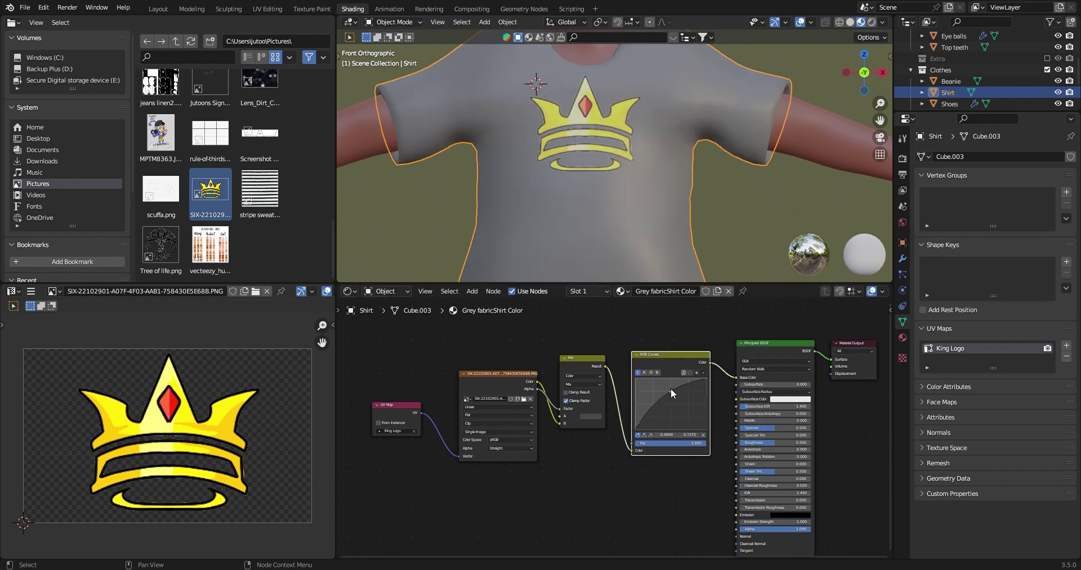
key(ctrl+z)
- Move the RGB Curves node between the crown image and Mix, and adjust its curve point
alt+drag(670, 367, 558, 560)
drag(498, 373, 446, 373)
drag(594, 366, 690, 351)
drag(478, 381, 480, 377)
drag(630, 476, 612, 408)
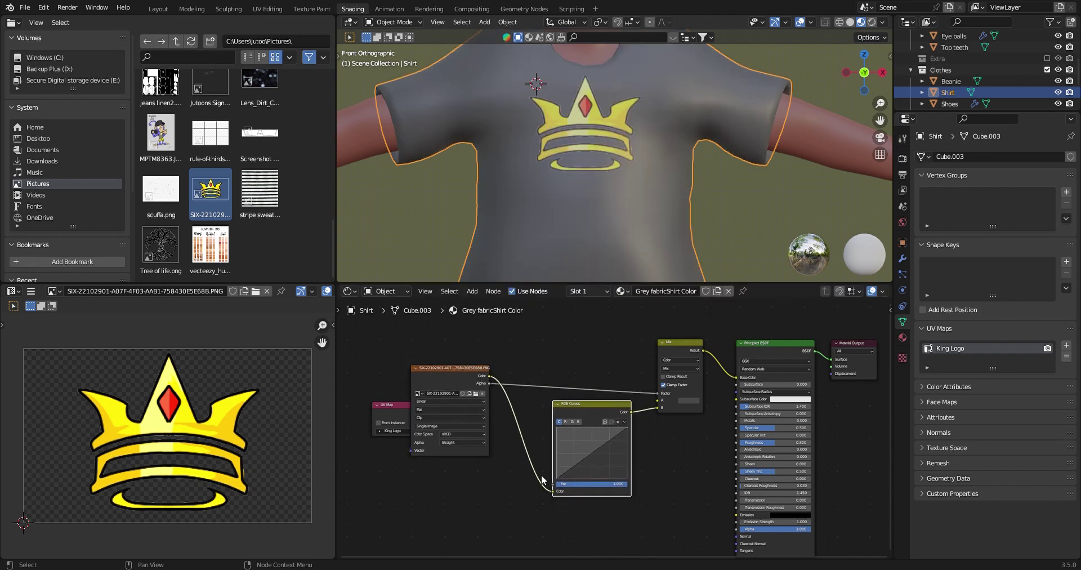
drag(595, 457, 592, 470)
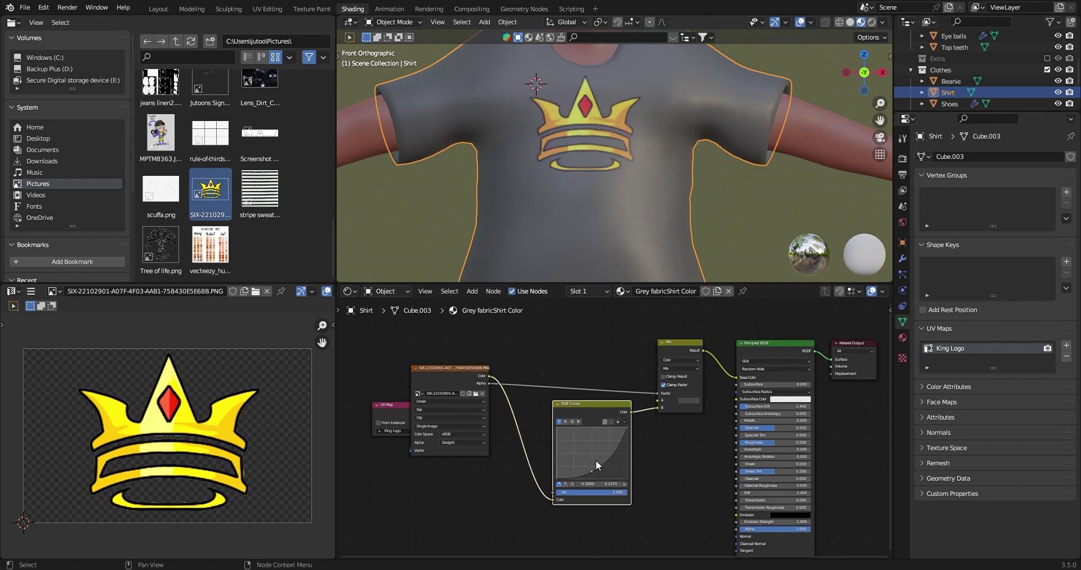
drag(593, 469, 589, 452)
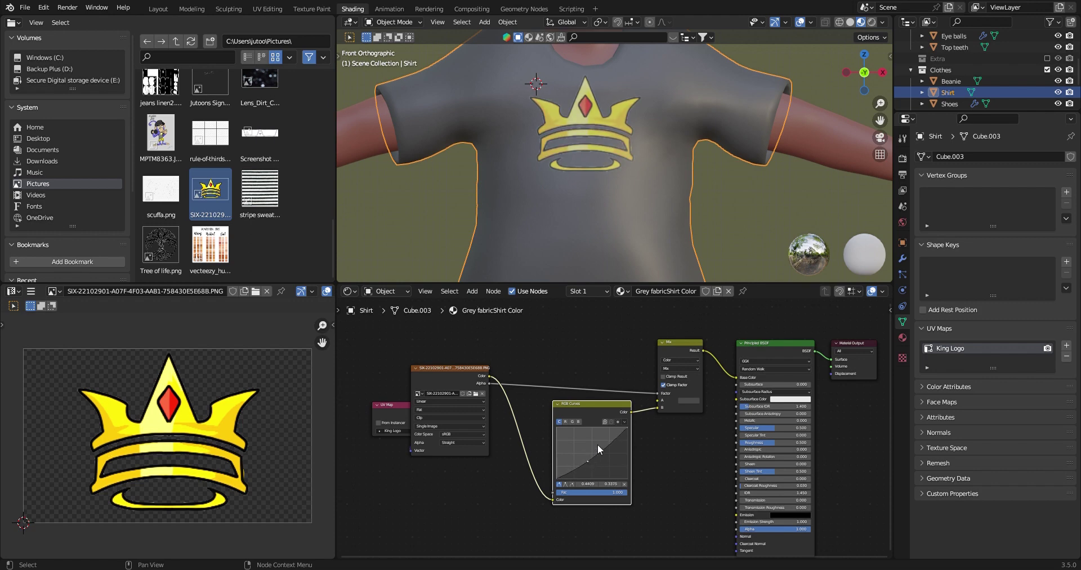
- Check the logo around the shirt, then pull the RGB Curves node off the links
scroll(591, 439, down, 1)
scroll(594, 422, up, 2)
scroll(626, 209, down, 4)
middle_drag(627, 210, 617, 242)
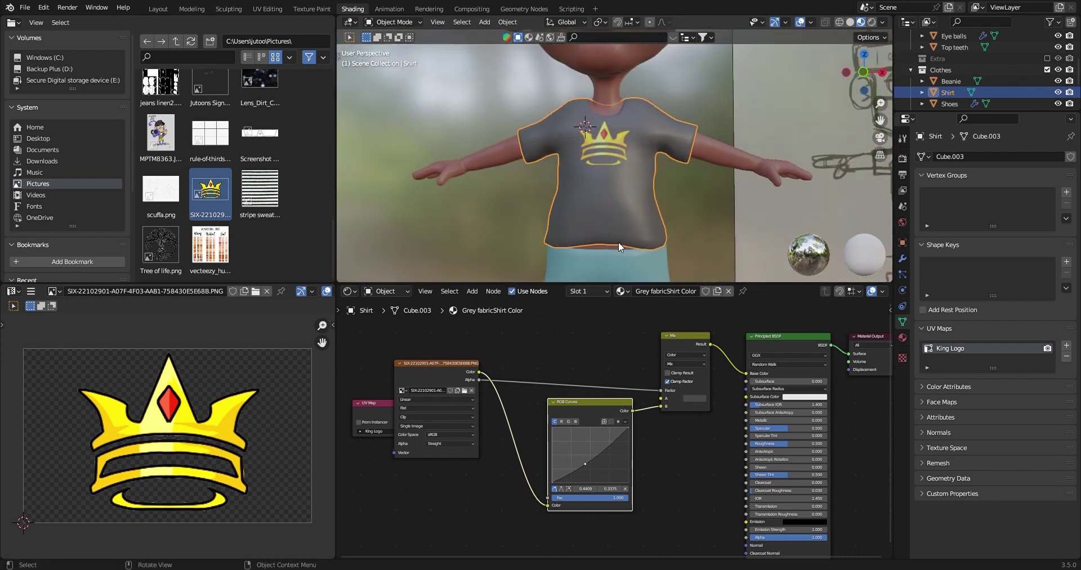
scroll(617, 246, up, 3)
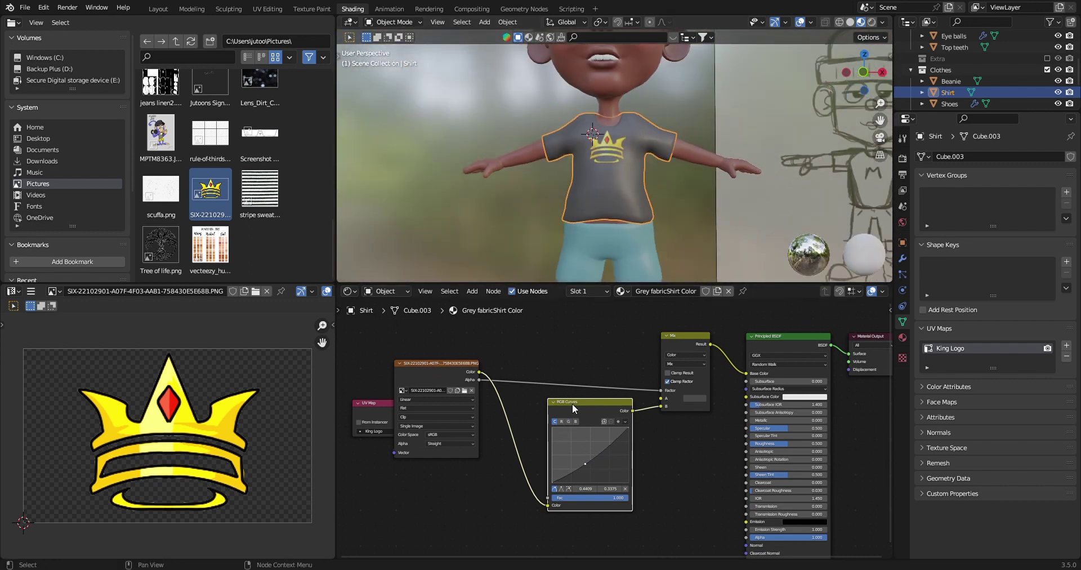
scroll(575, 403, up, 1)
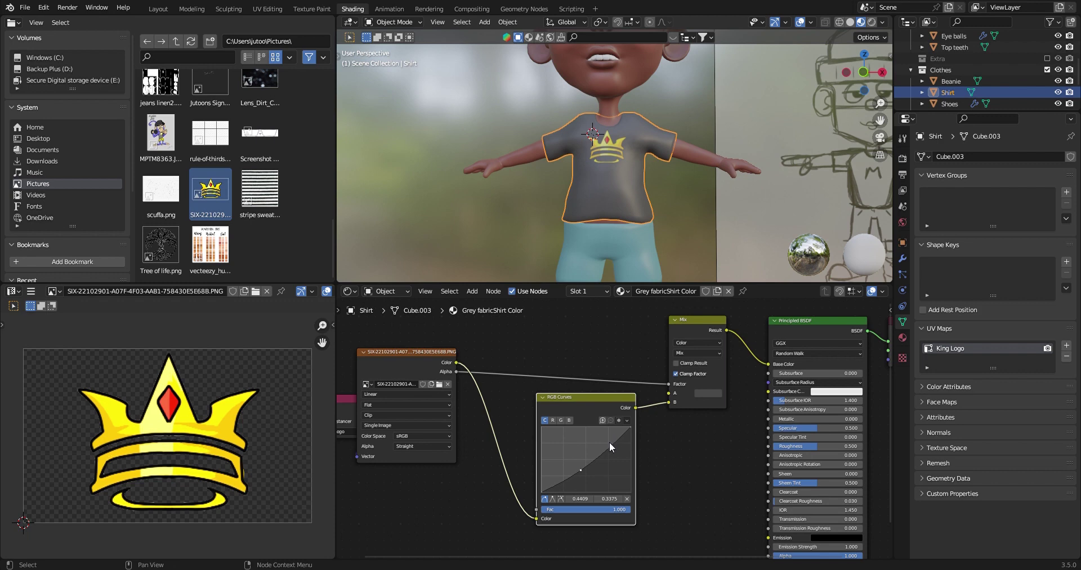
scroll(595, 120, up, 3)
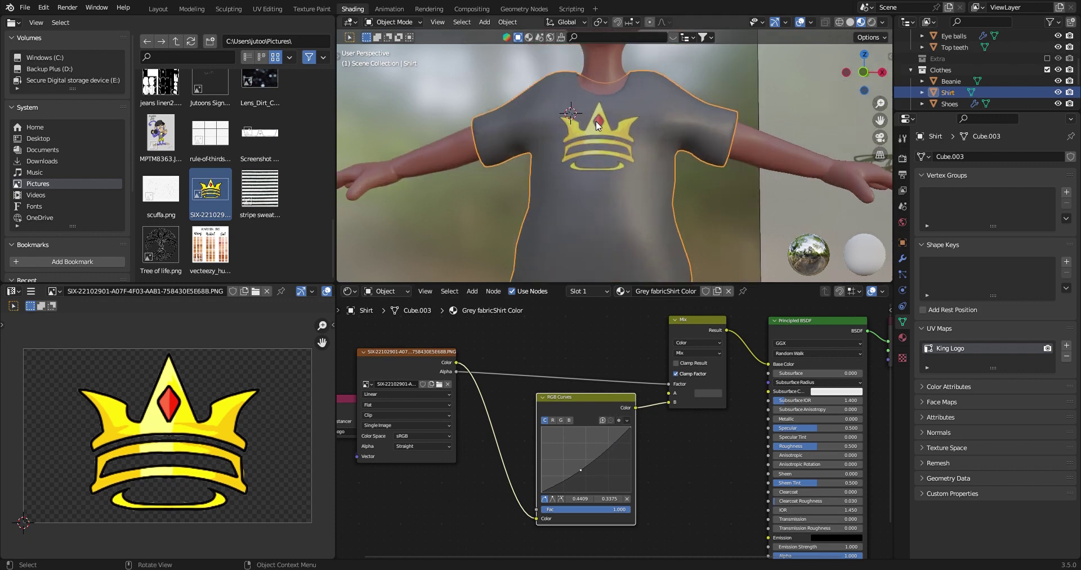
alt+drag(566, 411, 552, 448)
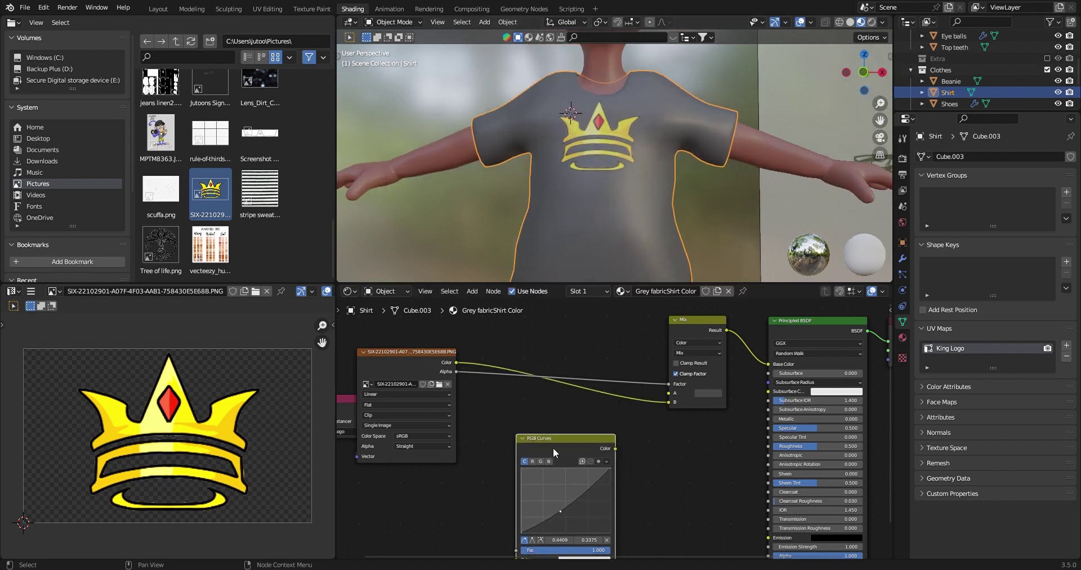
- Delete the RGB Curves node and check the character from the front and back
key(x)
scroll(562, 226, down, 3)
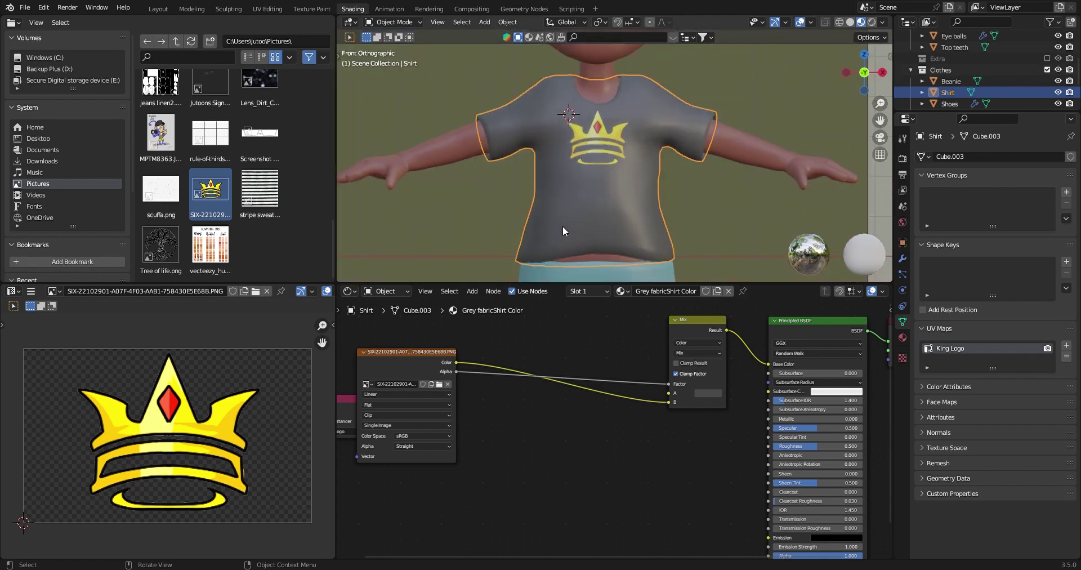
key(KP_1)
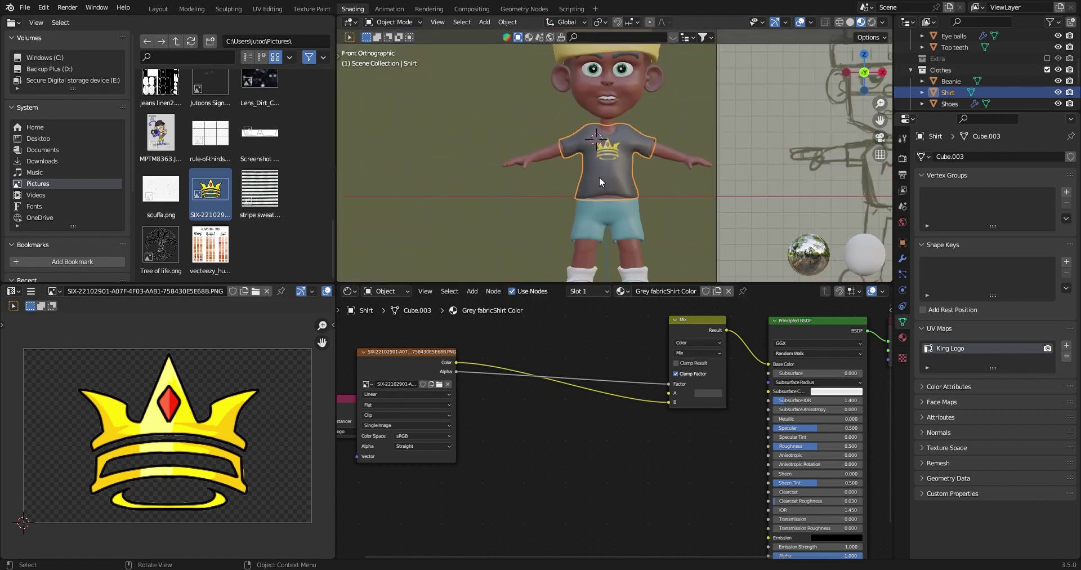
scroll(617, 150, up, 4)
scroll(627, 150, down, 6)
middle_drag(675, 139, 642, 175)
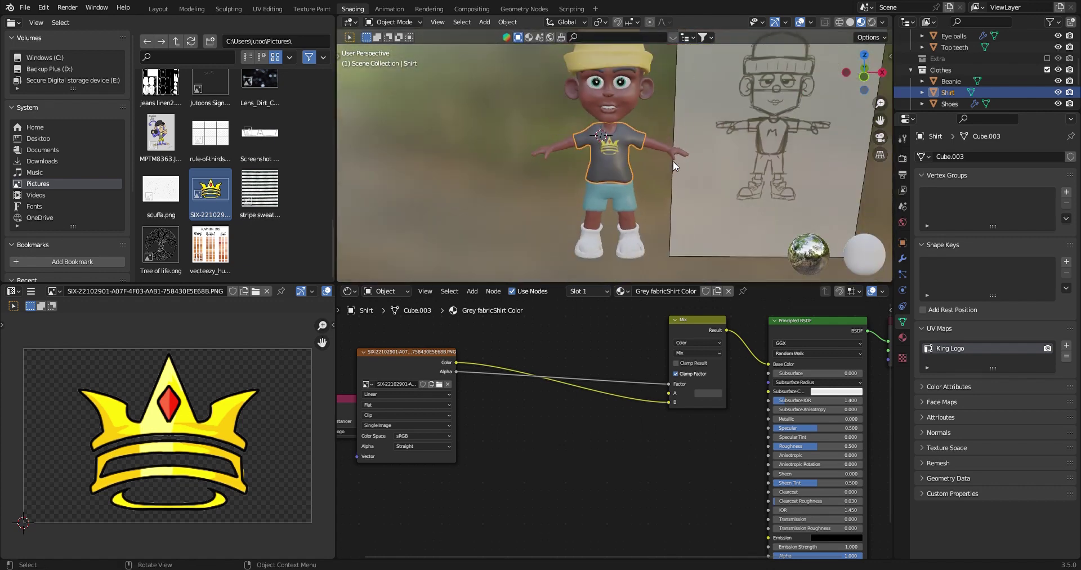
scroll(642, 174, up, 6)
scroll(647, 175, down, 5)
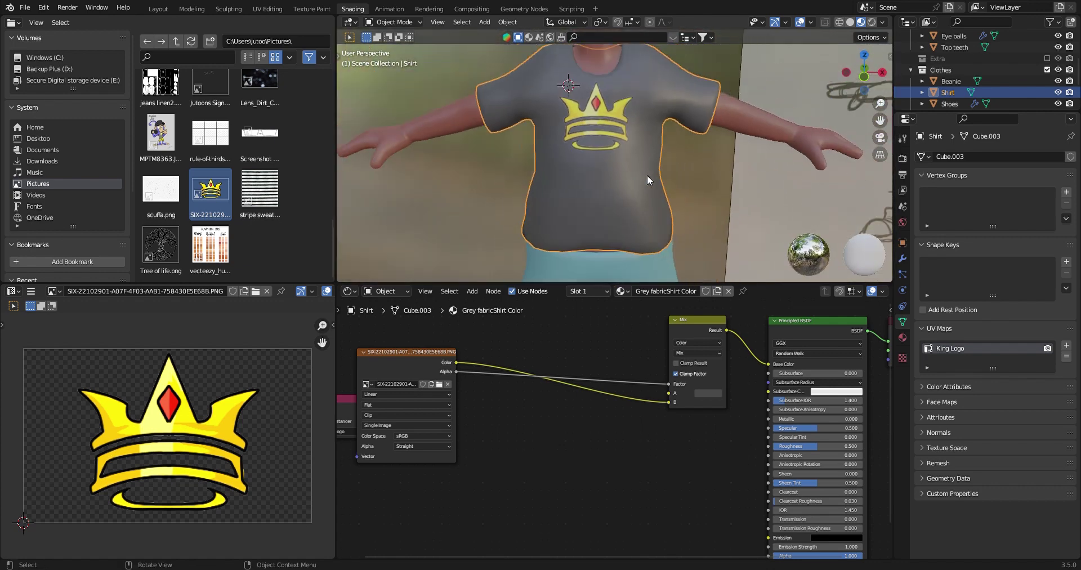
key(KP_1)
scroll(647, 174, down, 3)
scroll(647, 175, up, 3)
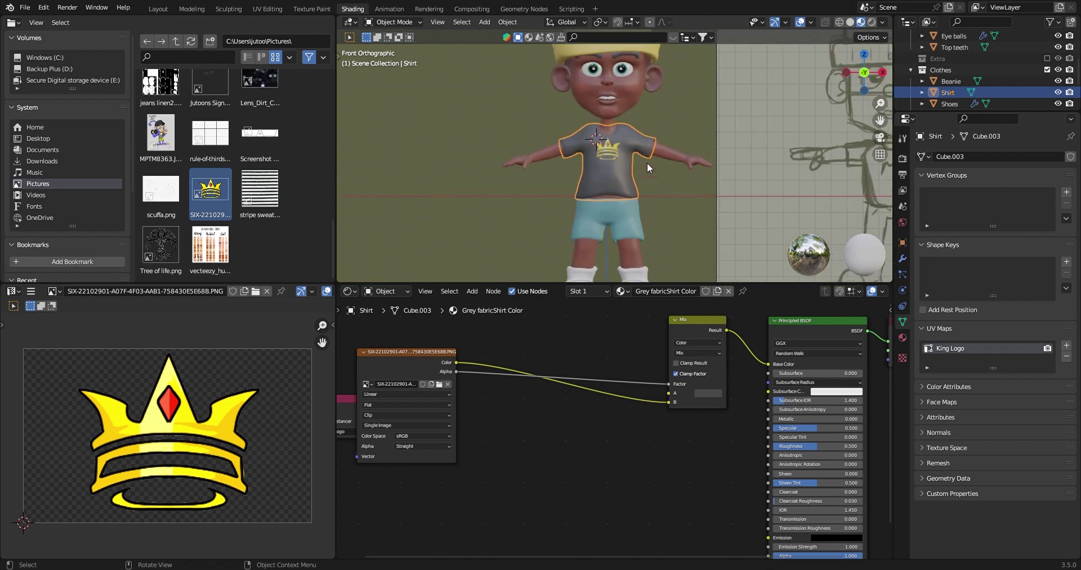
- Return to the Layout workspace in Material Preview shading and orbit around the shirt
click(158, 9)
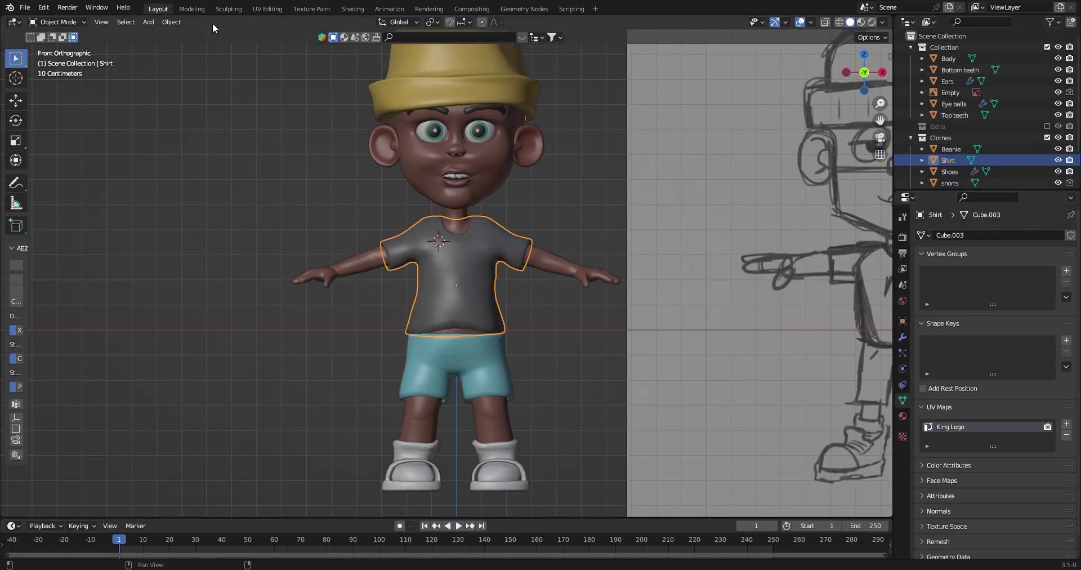
click(860, 22)
scroll(525, 291, up, 4)
mouse_move(524, 292)
middle_down()
mouse_move(366, 264)
mouse_move(205, 389)
mouse_move(514, 268)
mouse_move(548, 289)
middle_up()
scroll(501, 150, down, 5)
middle_drag(501, 150, 471, 433)
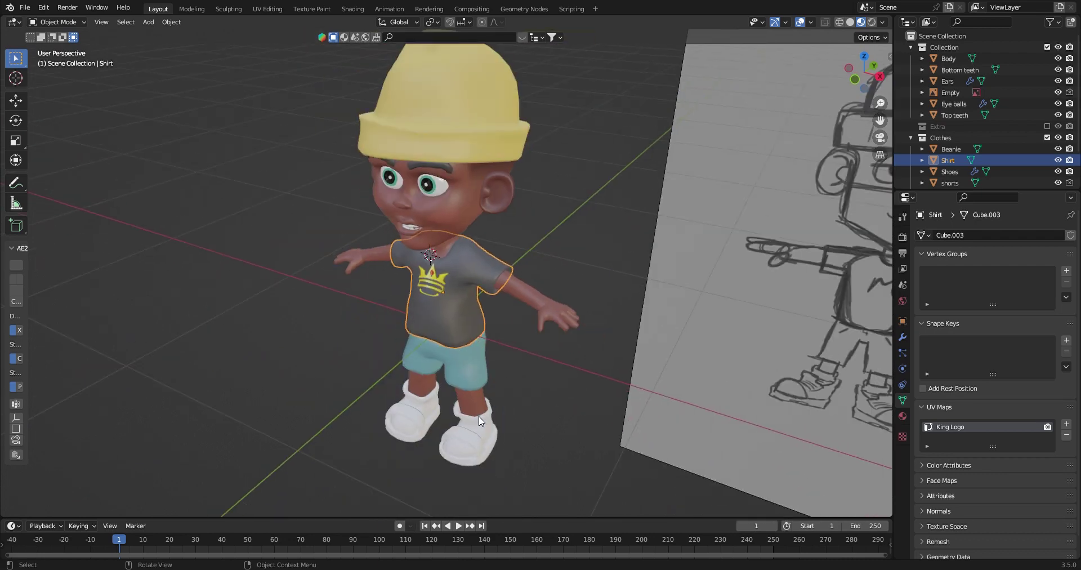
scroll(475, 366, up, 3)
scroll(470, 377, down, 3)
mouse_move(465, 387)
middle_down()
mouse_move(396, 324)
mouse_move(334, 349)
mouse_move(495, 405)
mouse_move(479, 475)
mouse_move(491, 363)
mouse_move(663, 366)
mouse_move(640, 320)
mouse_move(471, 362)
middle_up()
- Select the Shoes, snap to front view, then select the character's body
click(479, 440)
scroll(489, 188, down, 1)
scroll(491, 167, up, 5)
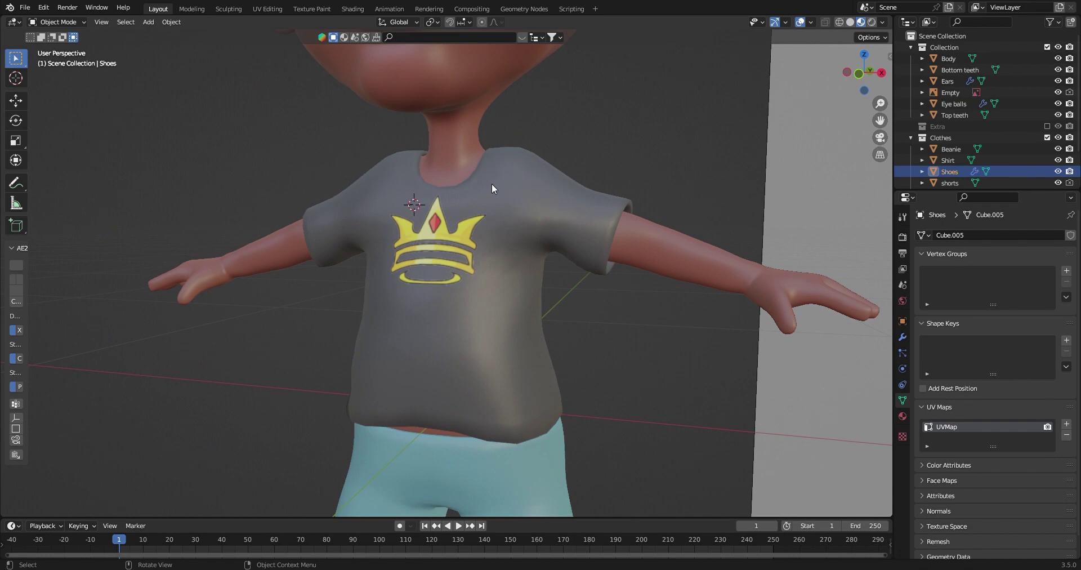
scroll(492, 191, down, 6)
scroll(491, 191, down, 3)
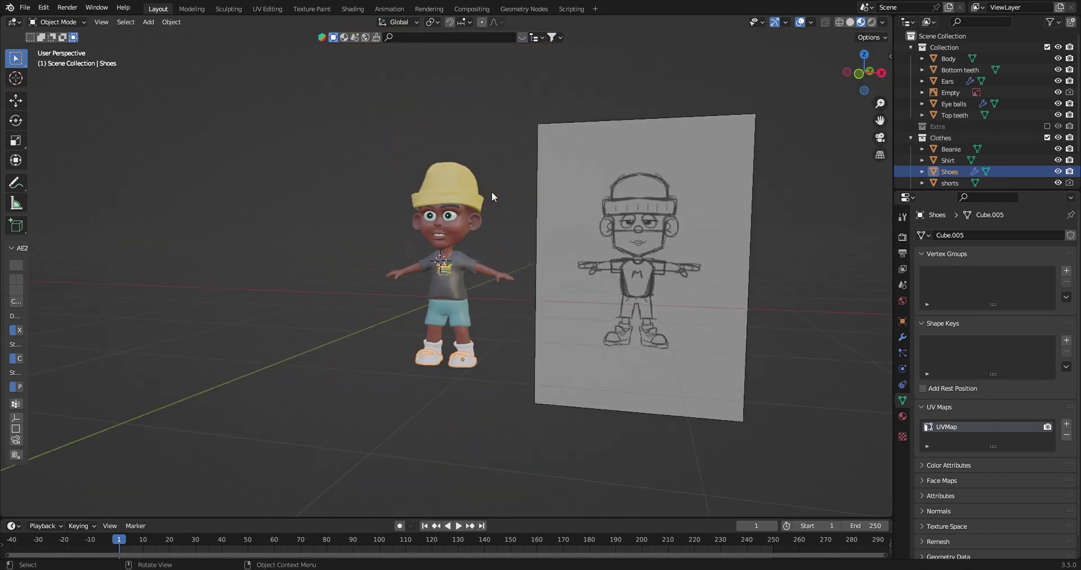
key(KP_1)
scroll(491, 191, up, 8)
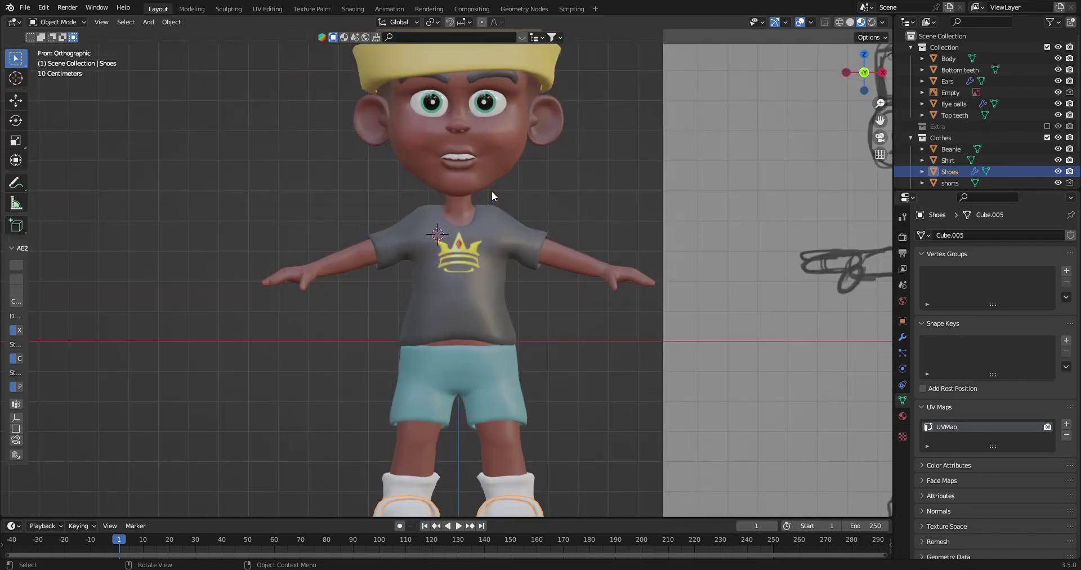
scroll(491, 191, down, 5)
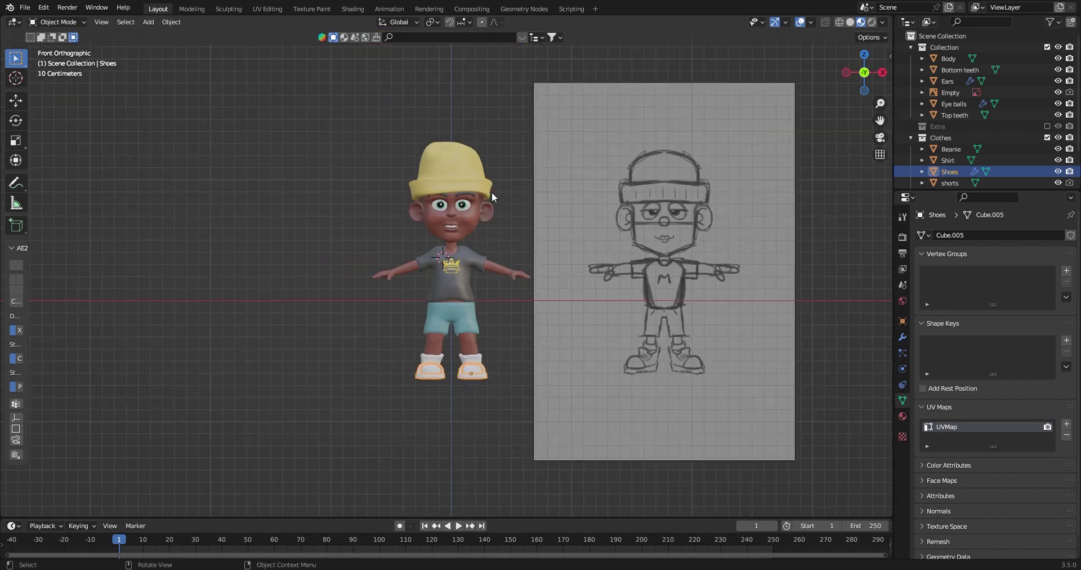
scroll(495, 197, up, 5)
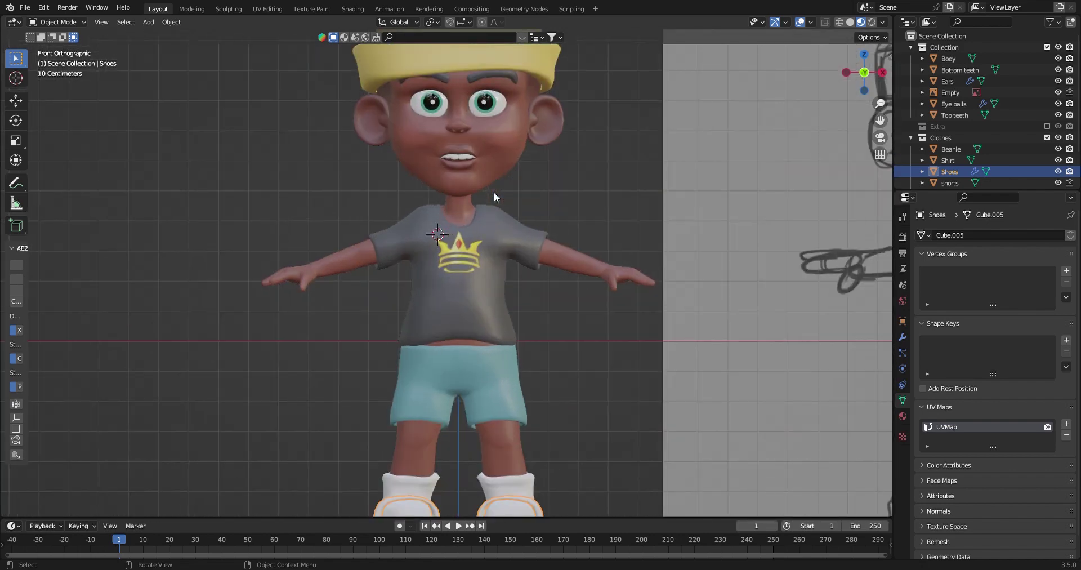
click(505, 148)
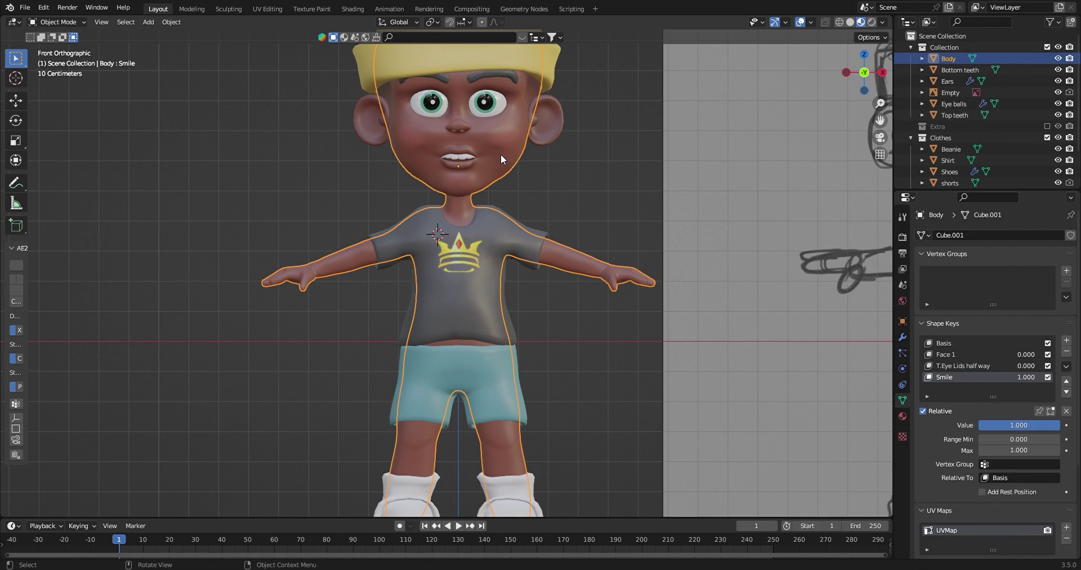
- Show the Brown Skin material in the Shading workspace with the viewport zoomed onto the face
click(353, 9)
scroll(617, 454, up, 2)
scroll(626, 156, up, 8)
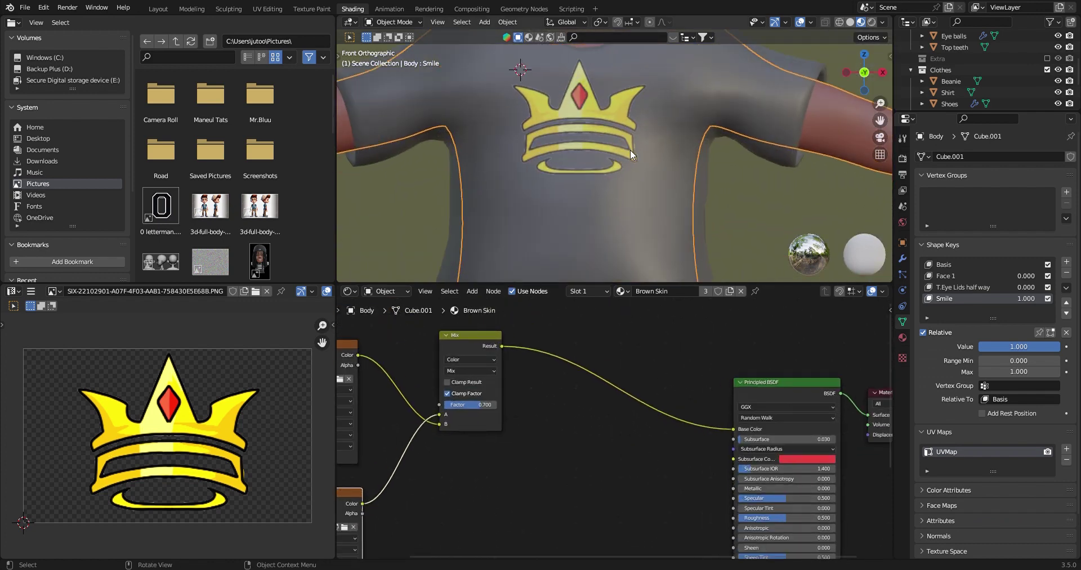
scroll(634, 146, down, 2)
shift+scroll(646, 66, up, 5)
shift+middle_drag(601, 147, 616, 219)
scroll(603, 123, down, 2)
scroll(620, 208, up, 5)
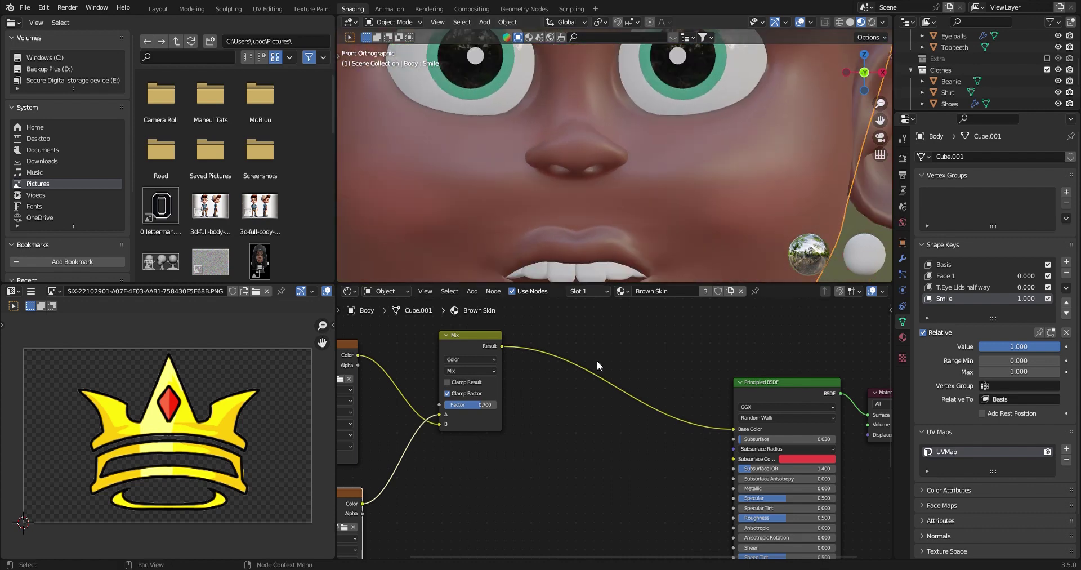
scroll(582, 404, down, 2)
shift+scroll(579, 366, down, 4)
scroll(536, 434, down, 1)
scroll(540, 438, up, 1)
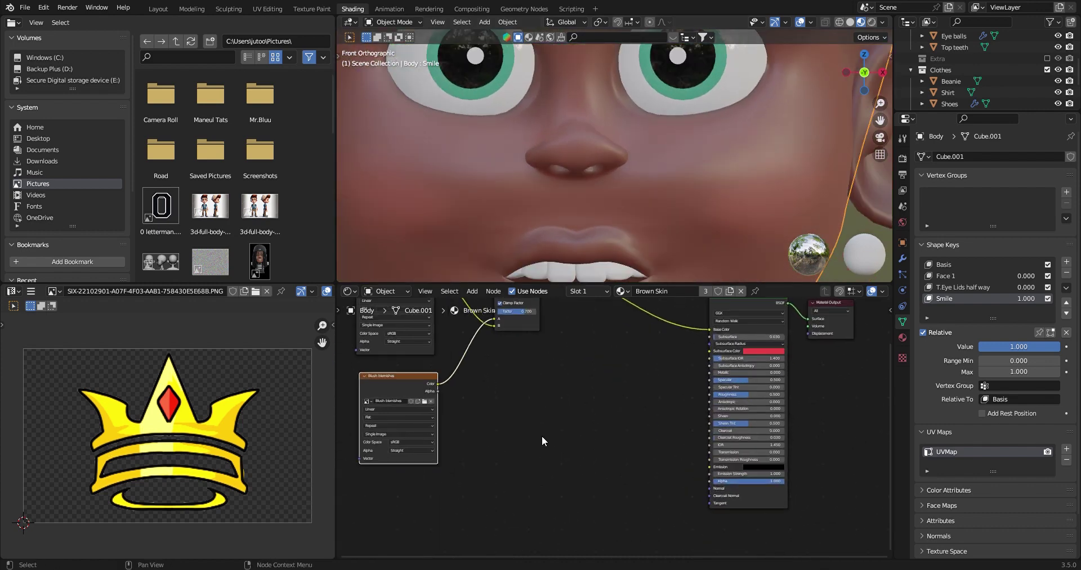
key(shift+a)
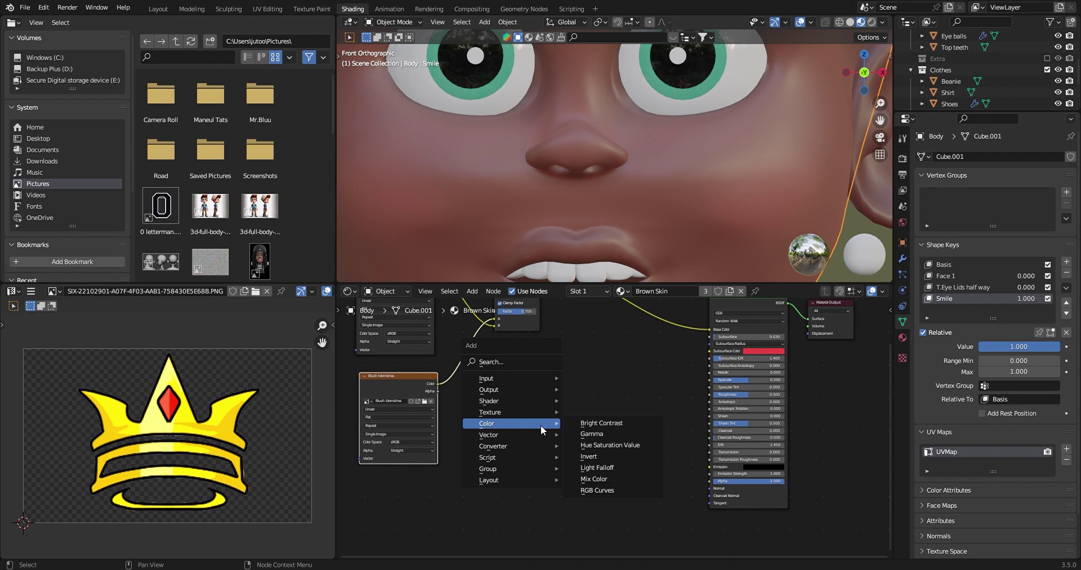
- Search 'bump' and place a Bump node in the Brown Skin material
click(507, 359)
text(bump)
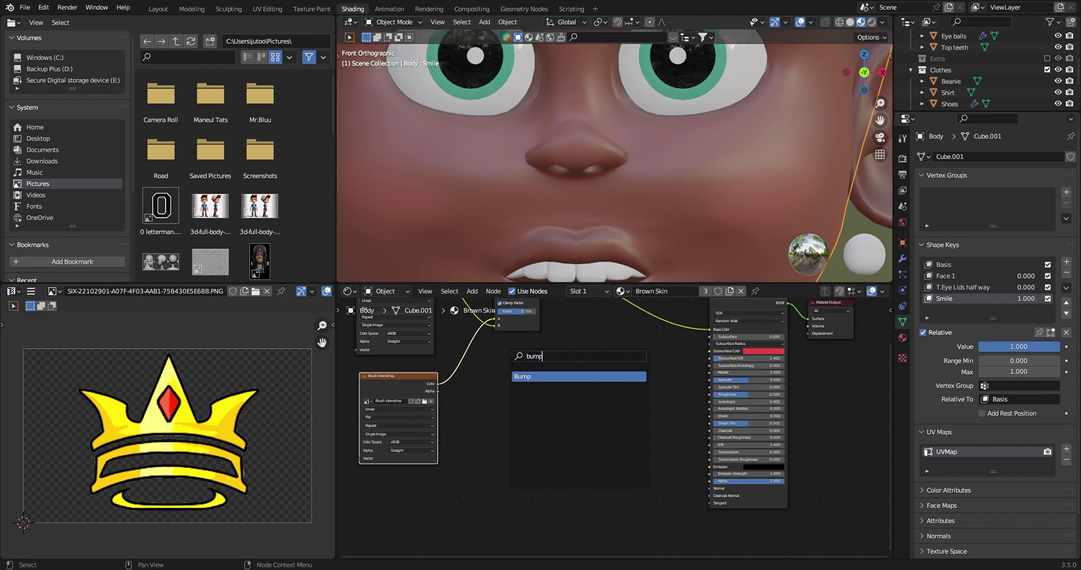
click(537, 378)
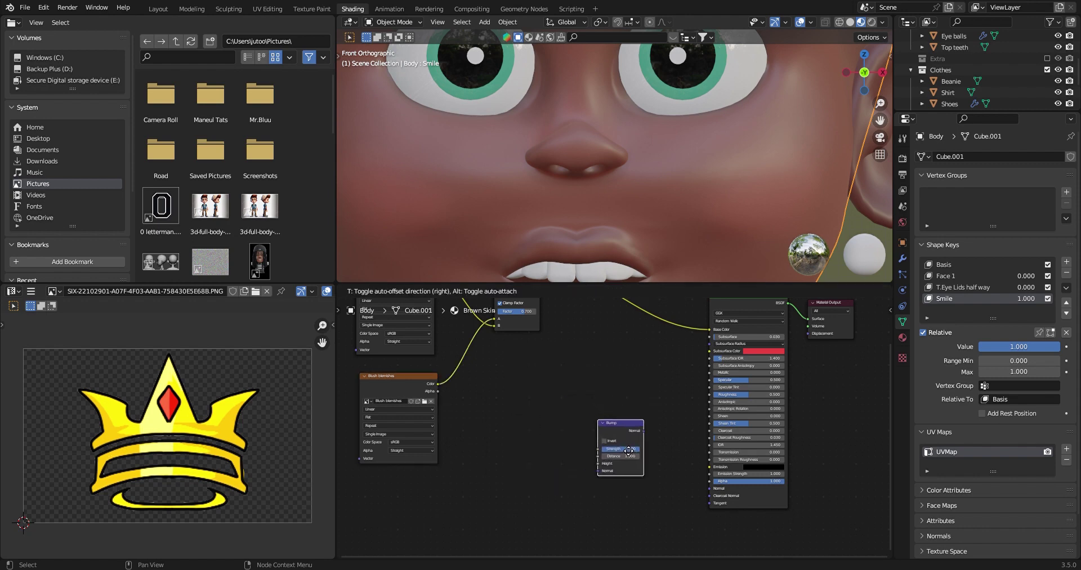
click(629, 448)
drag(615, 428, 618, 427)
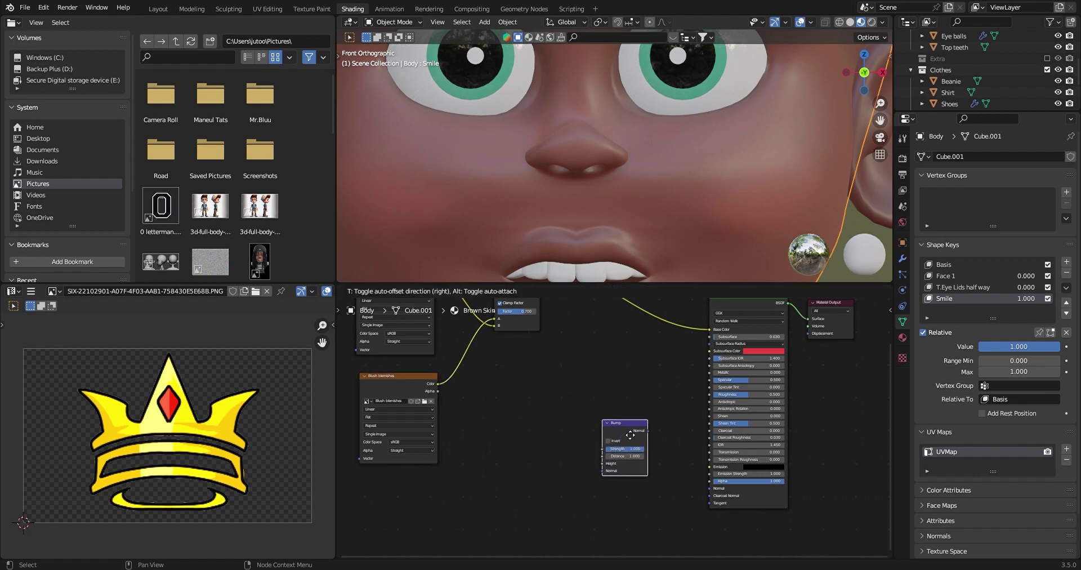
- Add a Normal Map node left of the Bump node, then delete it
key(shift+a)
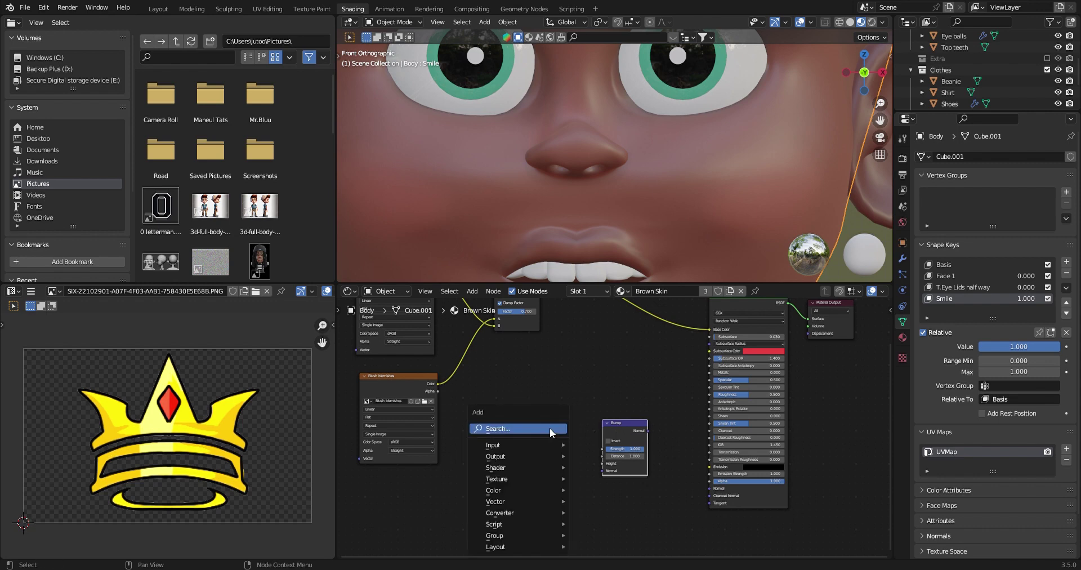
mouse_move(507, 501)
click(608, 451)
click(556, 435)
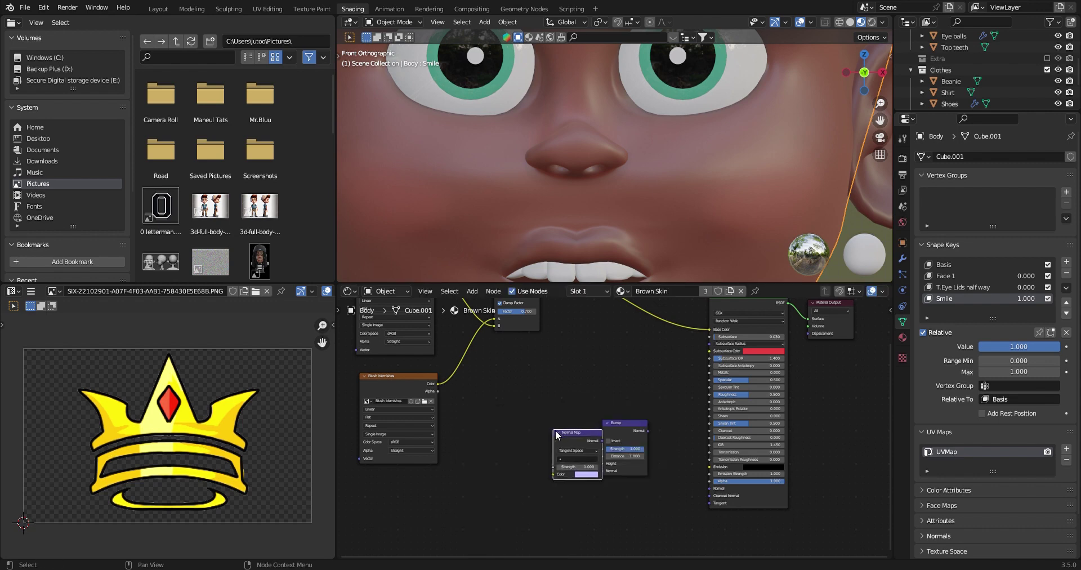
key(Delete)
- Search 'vo' and place a Voronoi Texture node left of the Bump node
key(shift+a)
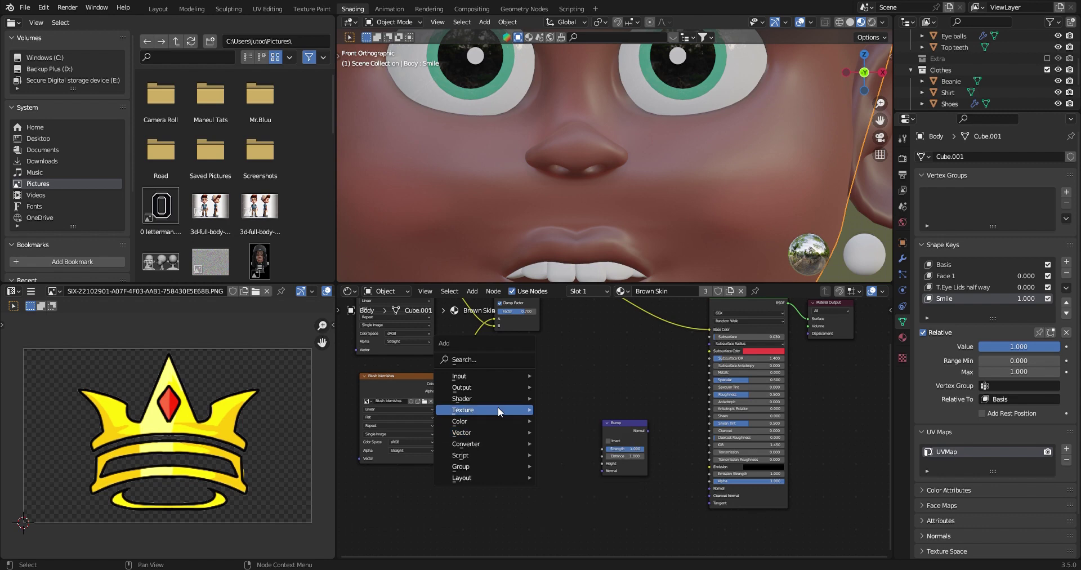
mouse_move(483, 375)
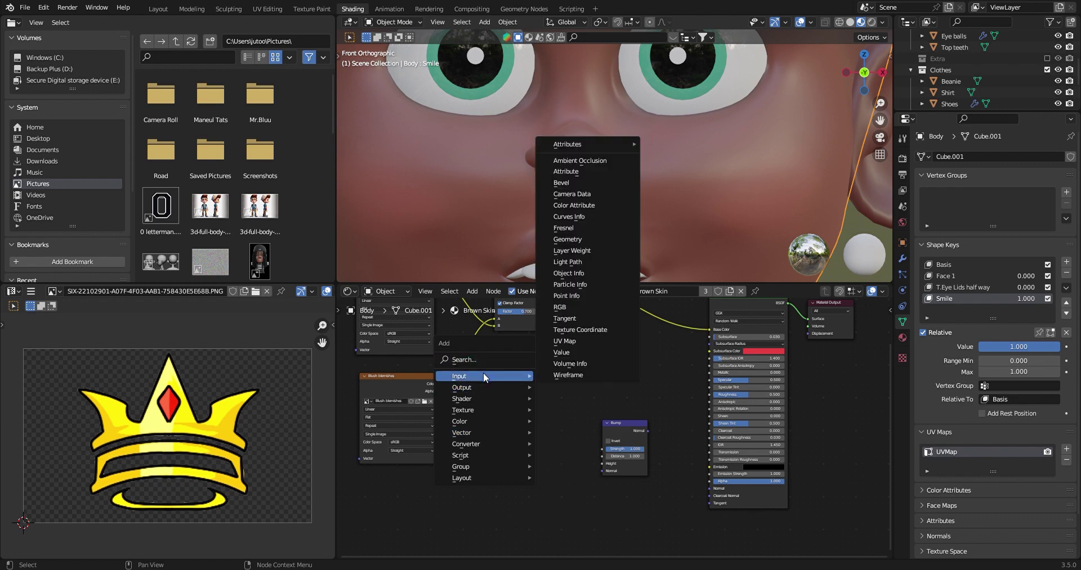
click(486, 357)
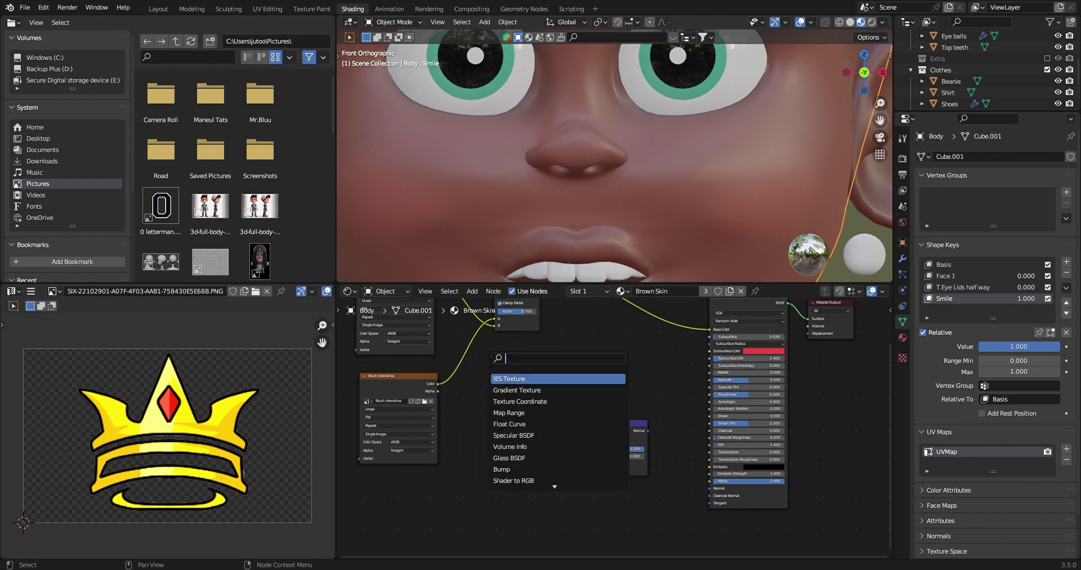
text(vo)
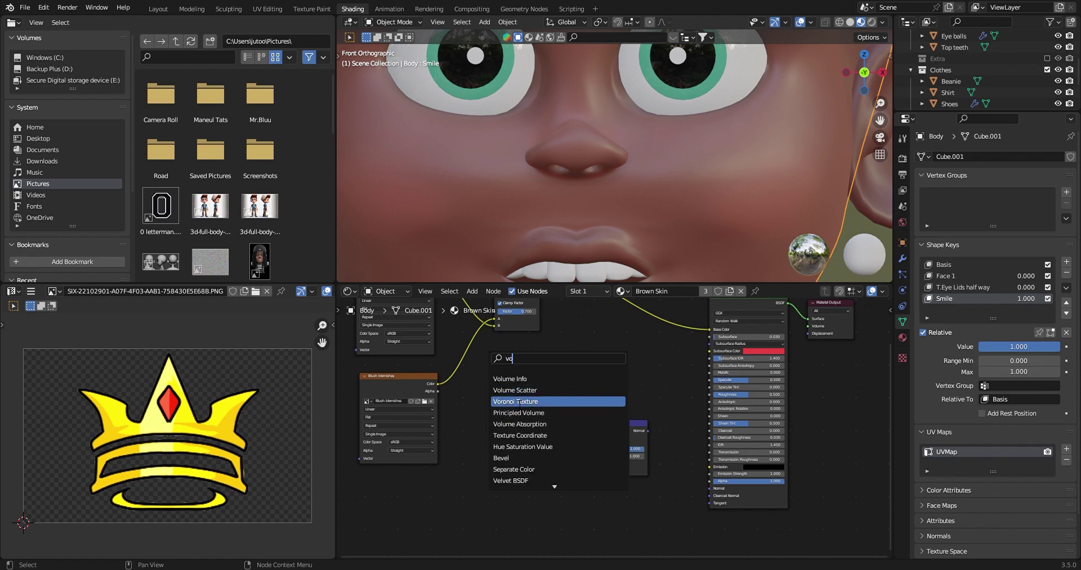
click(515, 401)
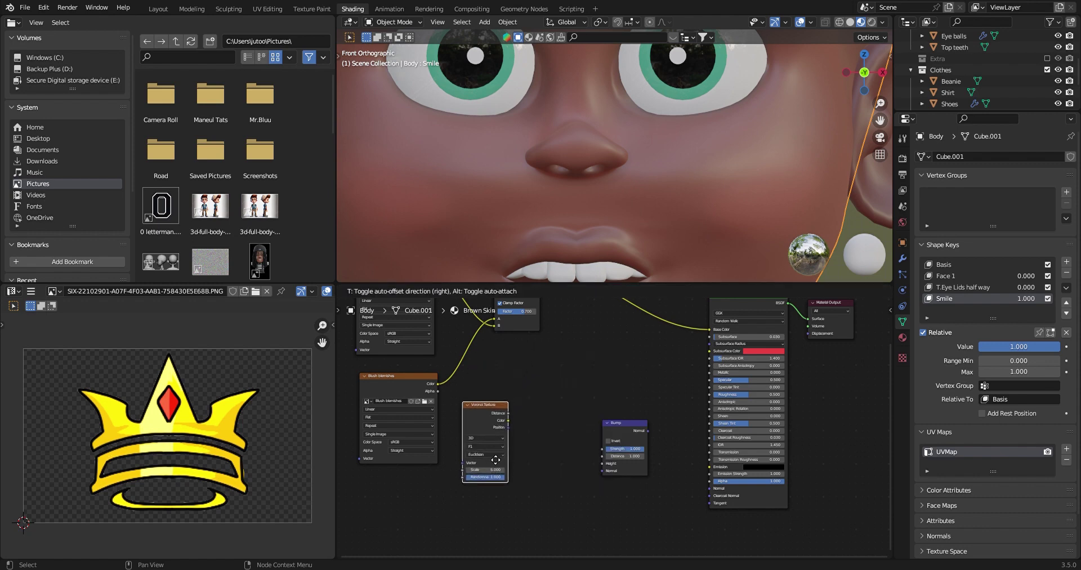
click(498, 448)
scroll(498, 448, up, 2)
scroll(498, 447, up, 1)
click(431, 472)
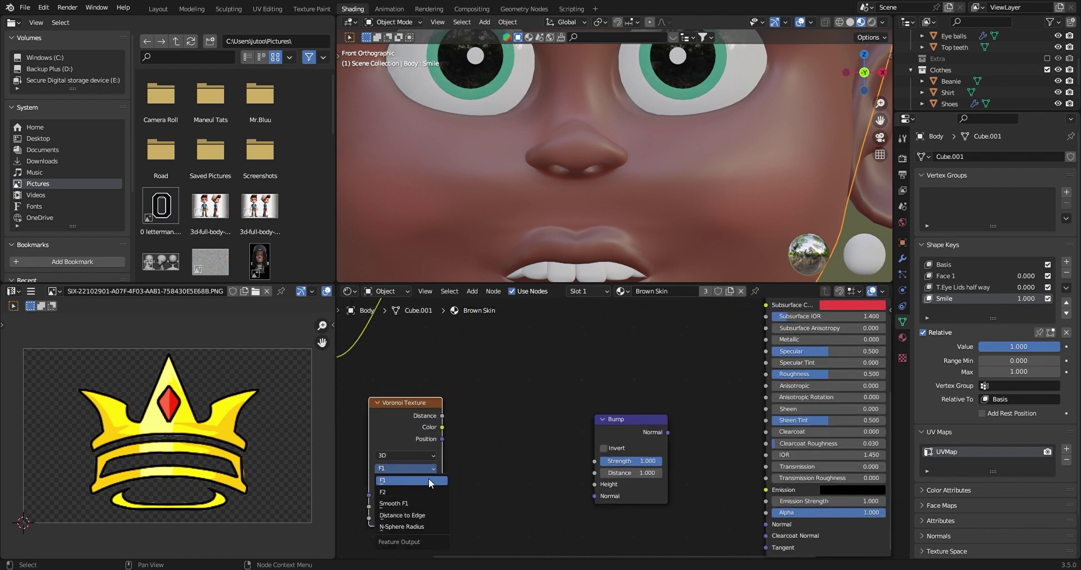
- Set the Voronoi feature to Smooth F1, keeping the Euclidean distance metric
click(401, 503)
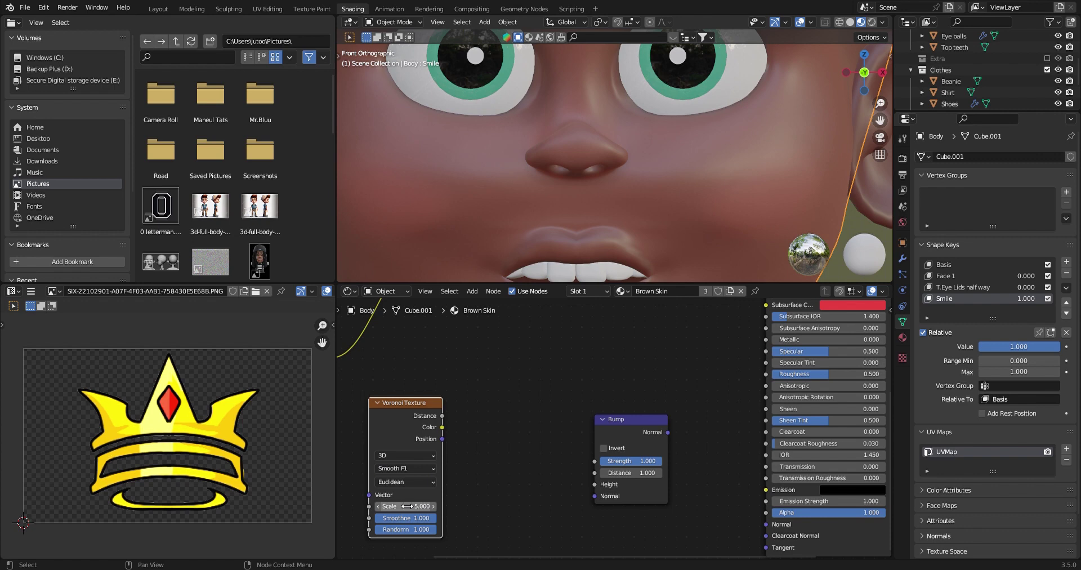
click(418, 482)
click(482, 495)
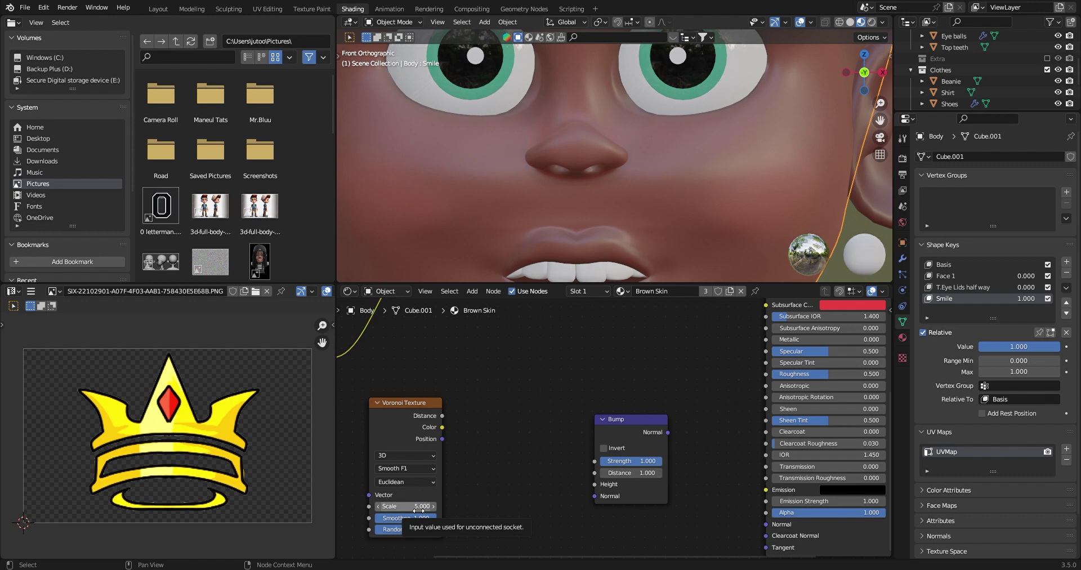
scroll(417, 493, down, 2)
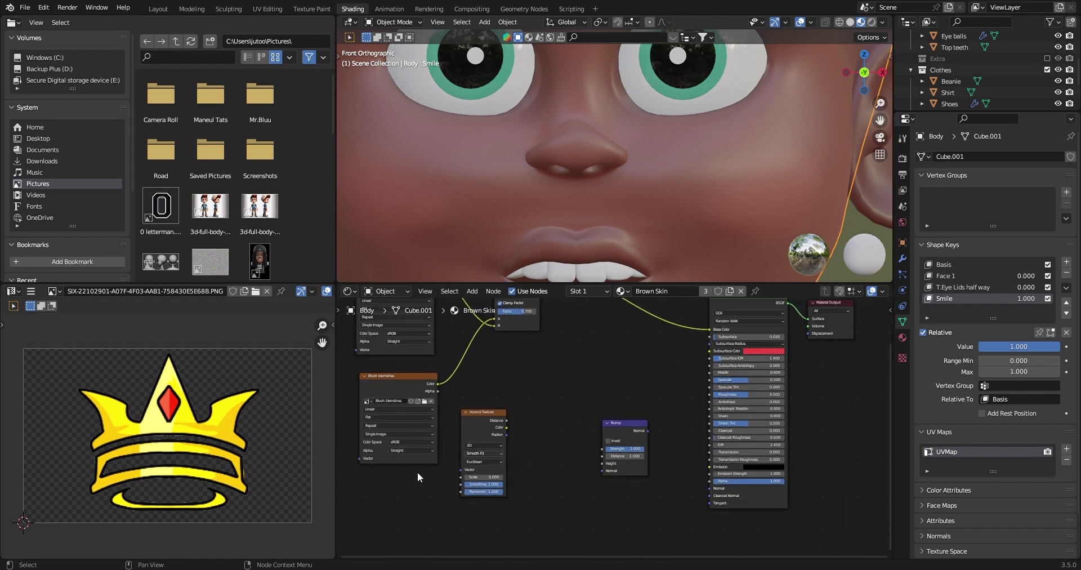
scroll(418, 473, up, 3)
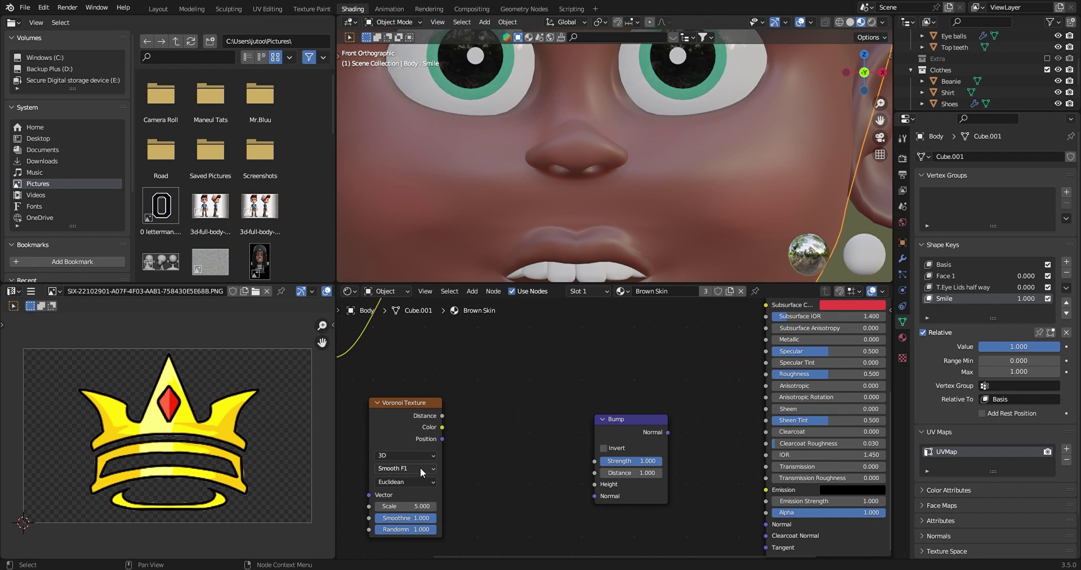
- Move the Bump node and link Voronoi Distance into Bump Height
drag(622, 434, 642, 426)
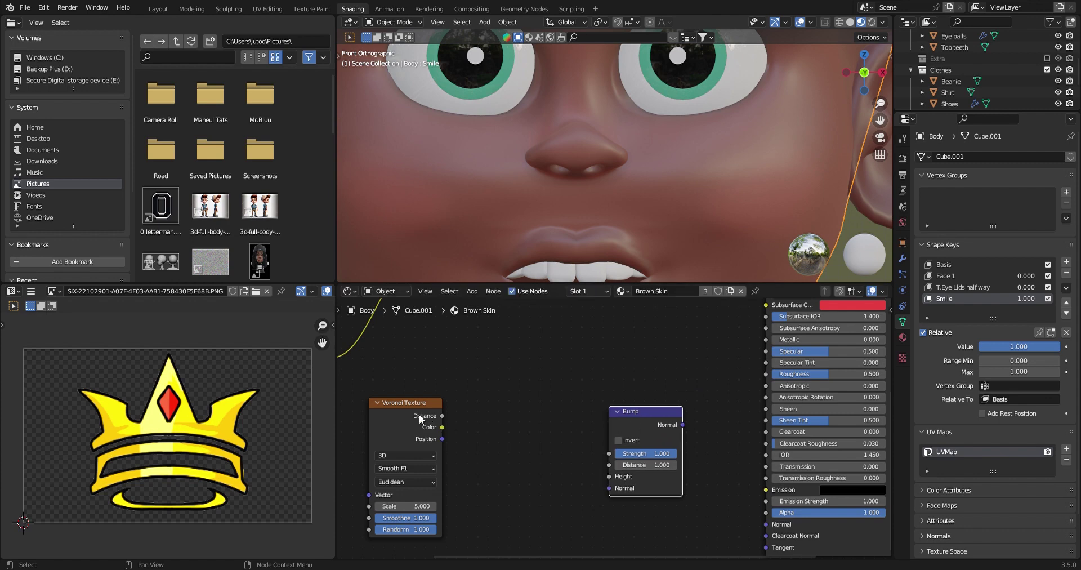
drag(443, 415, 606, 477)
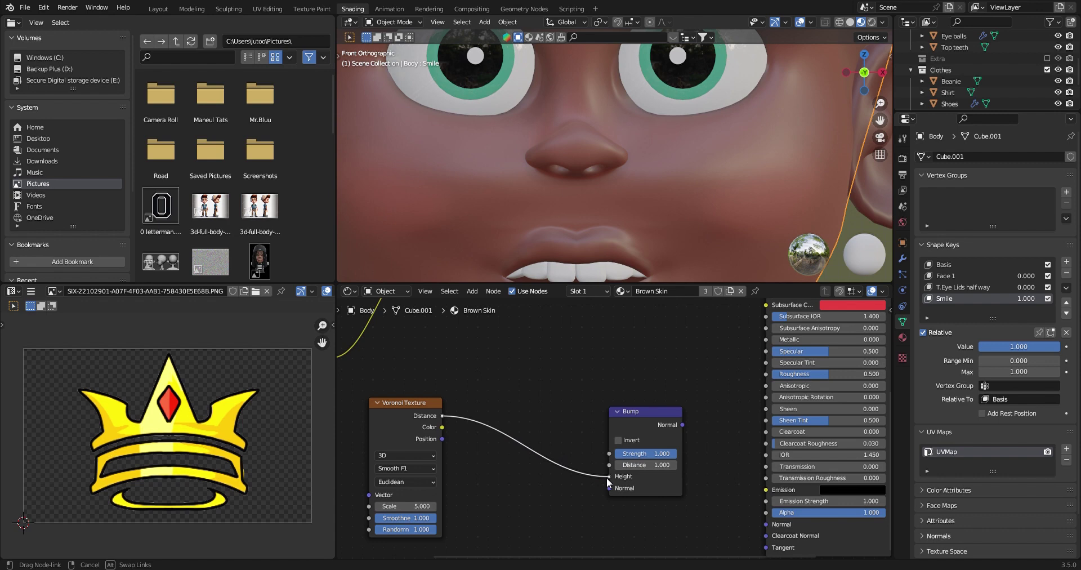
drag(606, 477, 607, 477)
- Set Voronoi Scale to 2000 and plug Bump Normal into the Principled BSDF Normal
click(419, 511)
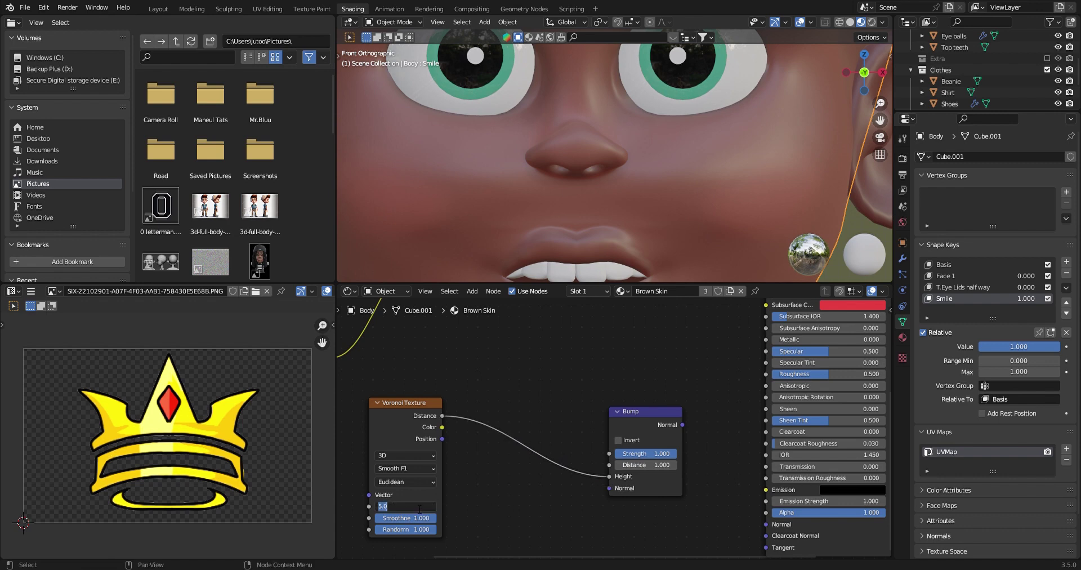
text(2000)
key(Return)
drag(683, 425, 763, 518)
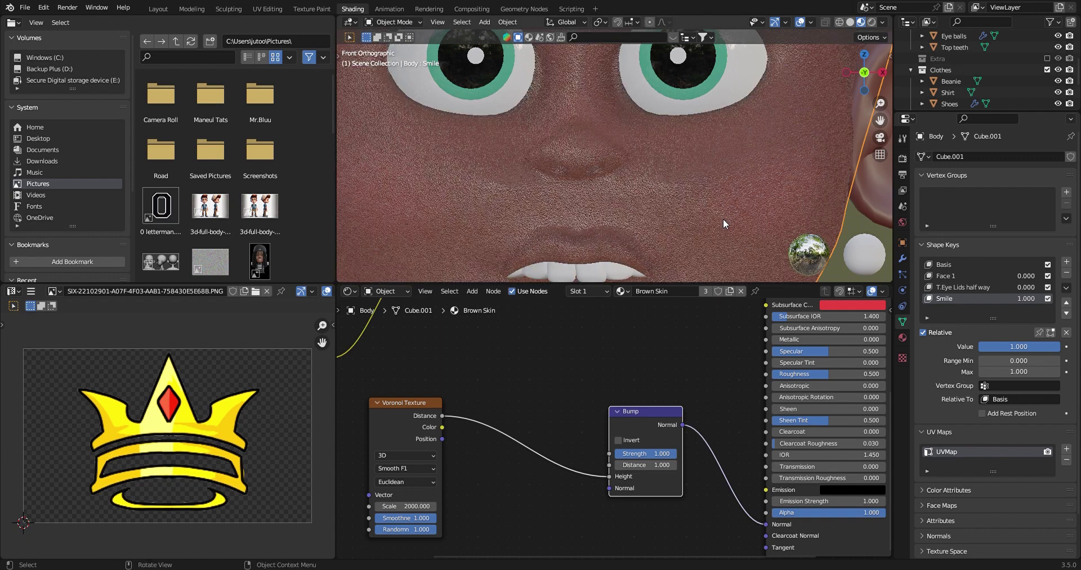
scroll(722, 218, down, 5)
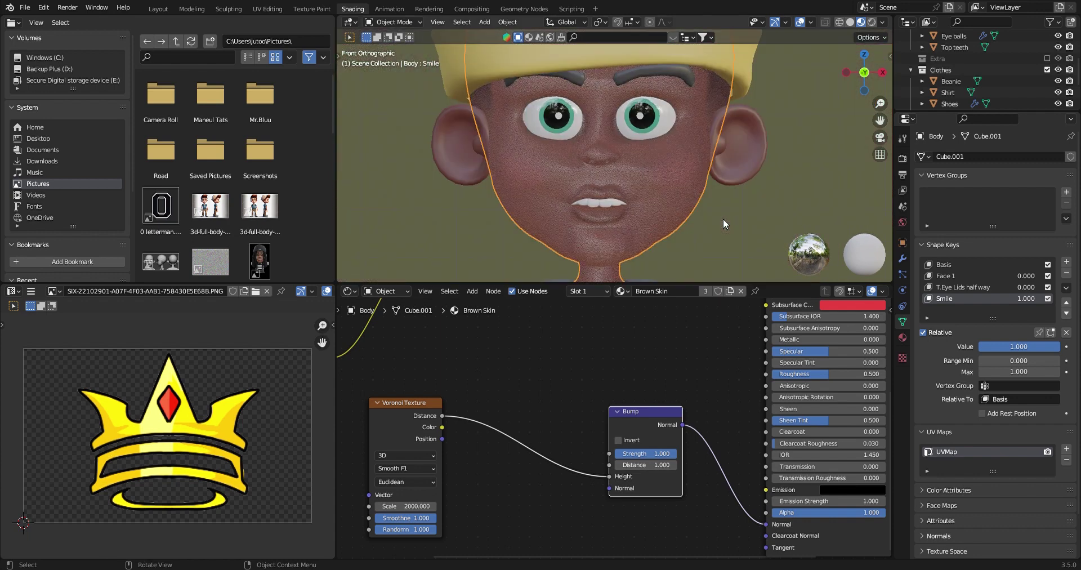
- Enable Invert on the Bump node and set its Distance to 0.002
drag(634, 417, 619, 420)
click(606, 444)
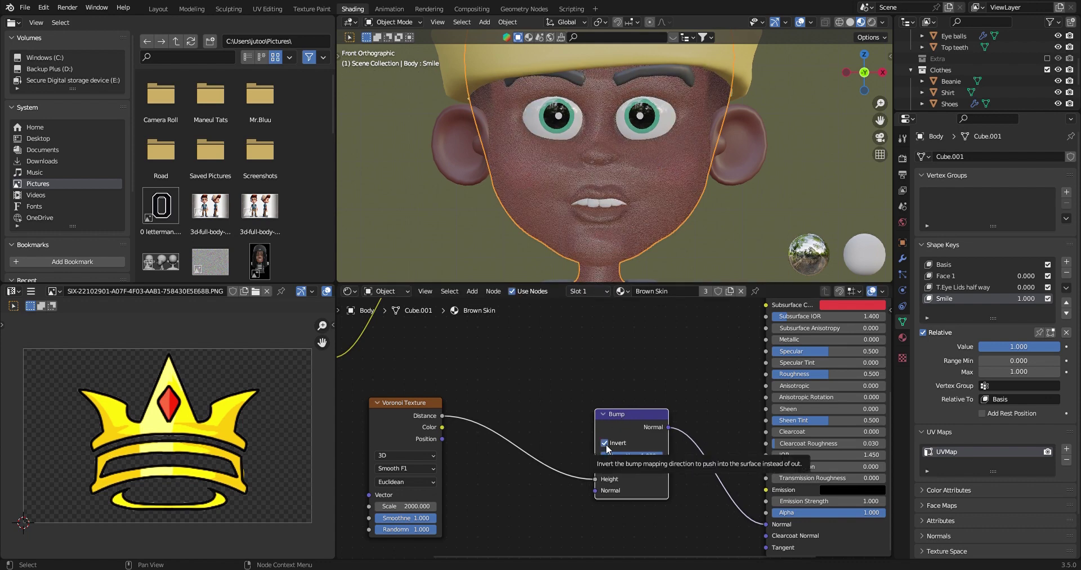
scroll(610, 151, up, 4)
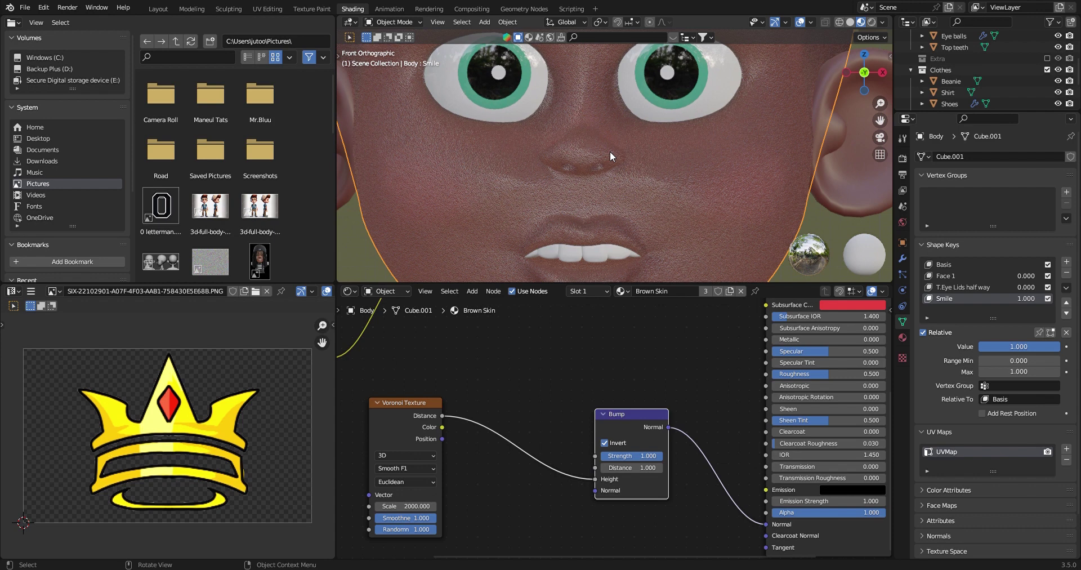
click(642, 469)
text(.002)
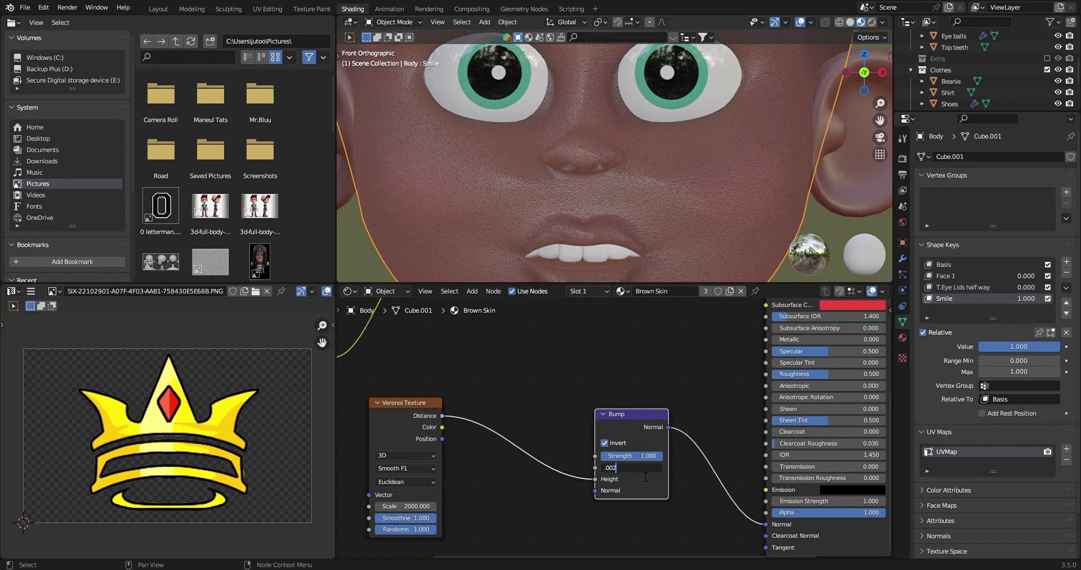
key(Return)
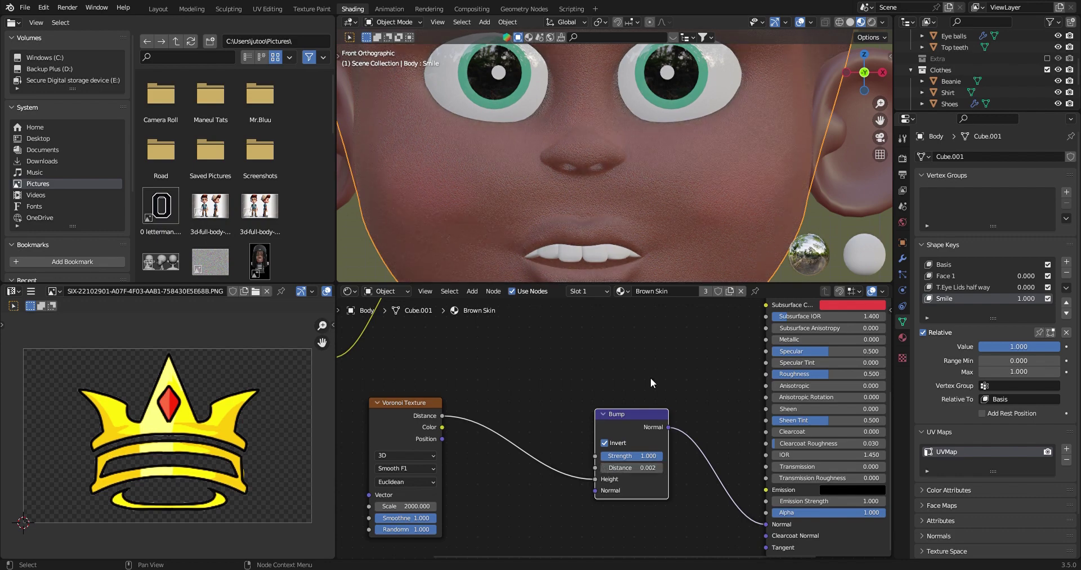
scroll(682, 231, down, 4)
middle_drag(680, 223, 618, 219)
- Toggle the Bump Invert off and back on to compare the cheek's skin grain
scroll(618, 217, up, 3)
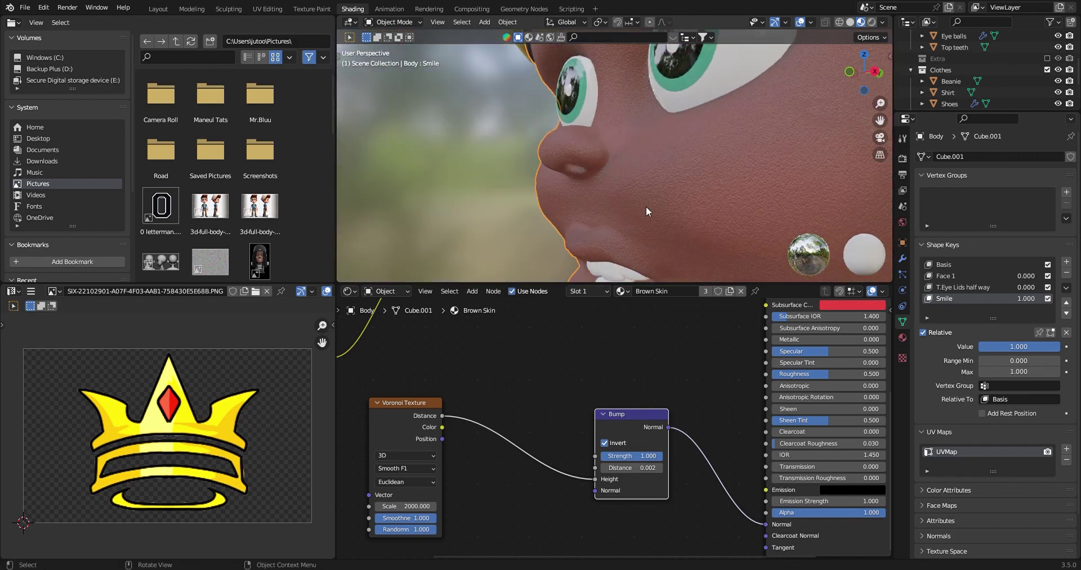
shift+middle_drag(637, 178, 543, 178)
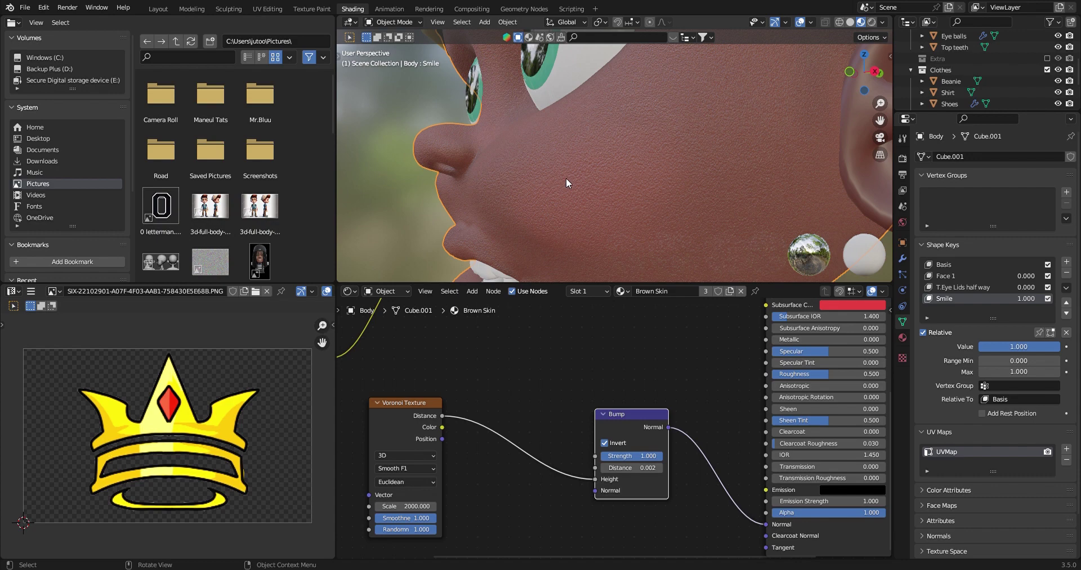
scroll(619, 178, up, 5)
scroll(620, 178, down, 4)
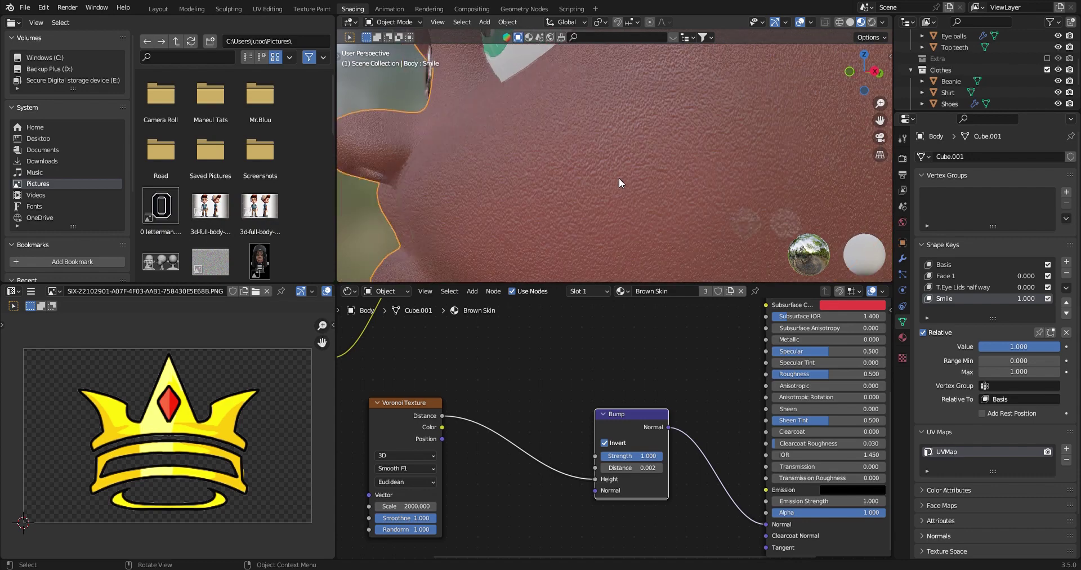
click(605, 443)
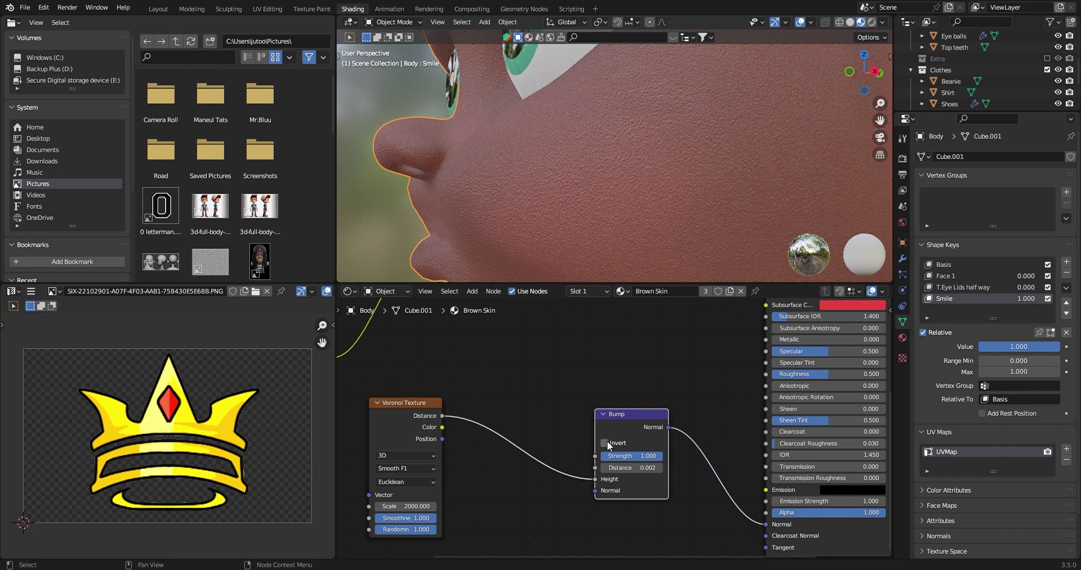
click(606, 443)
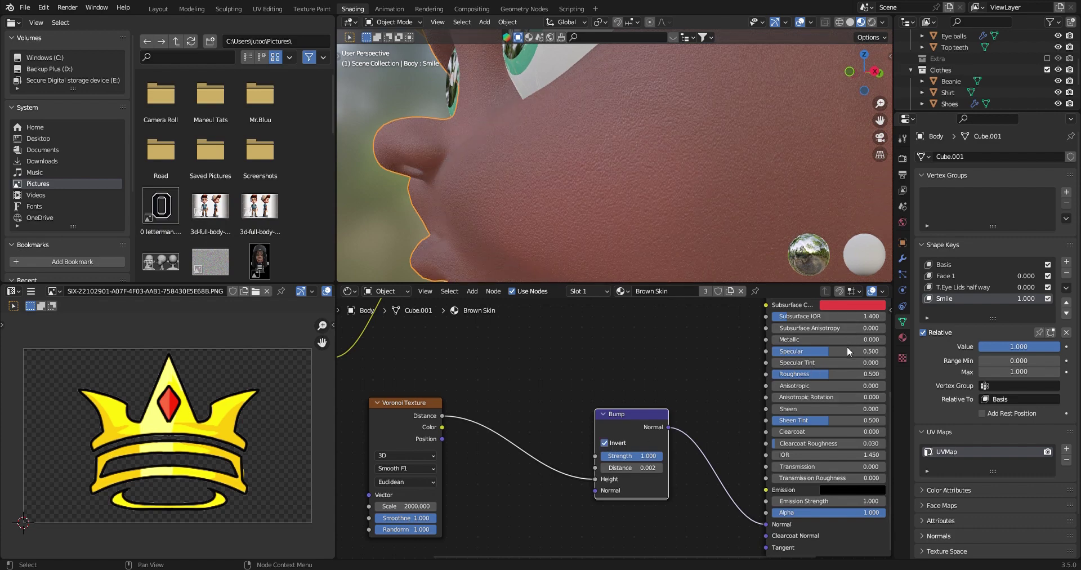
- View the face front-on in close-up to check the skin bump
scroll(847, 347, up, 1)
scroll(847, 347, down, 2)
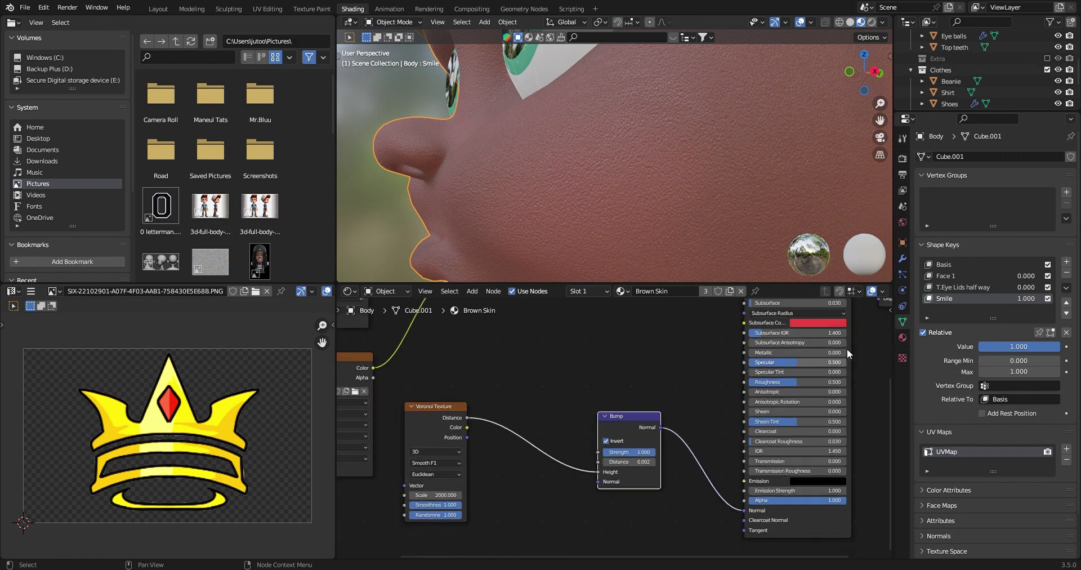
scroll(510, 150, down, 4)
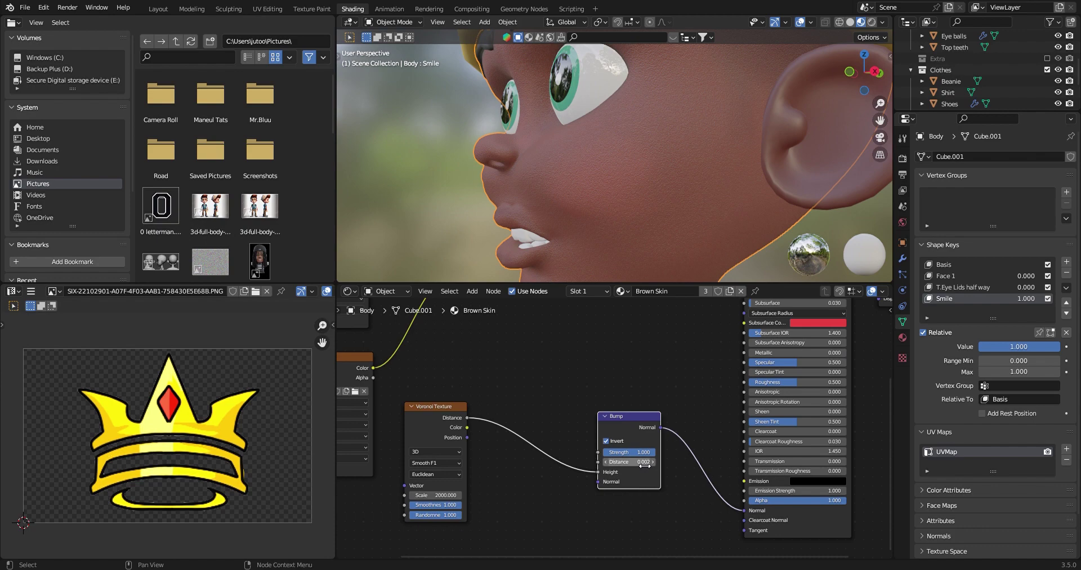
middle_drag(592, 268, 681, 237)
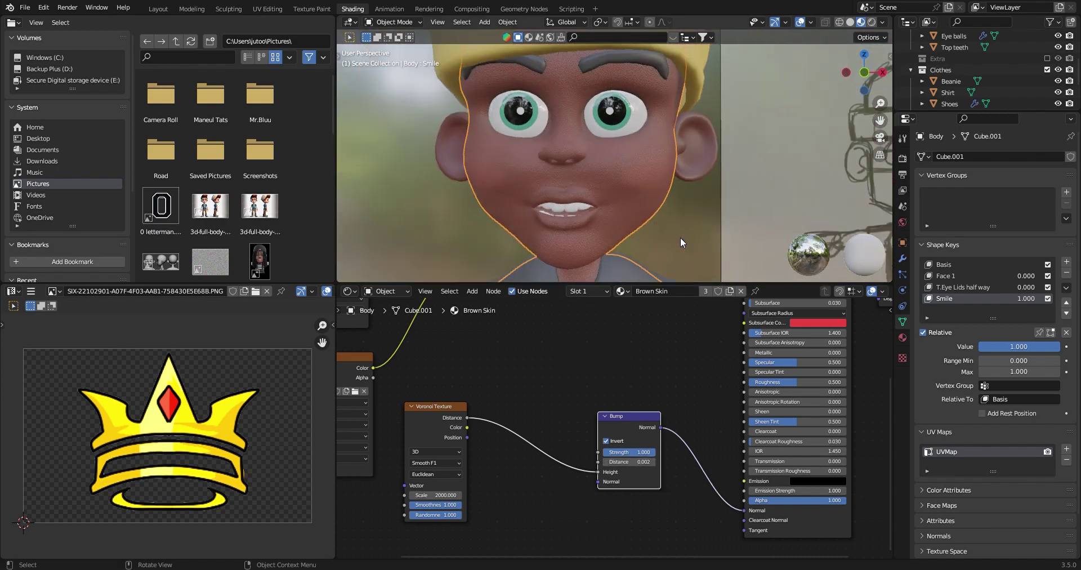
key(KP_1)
scroll(680, 238, up, 3)
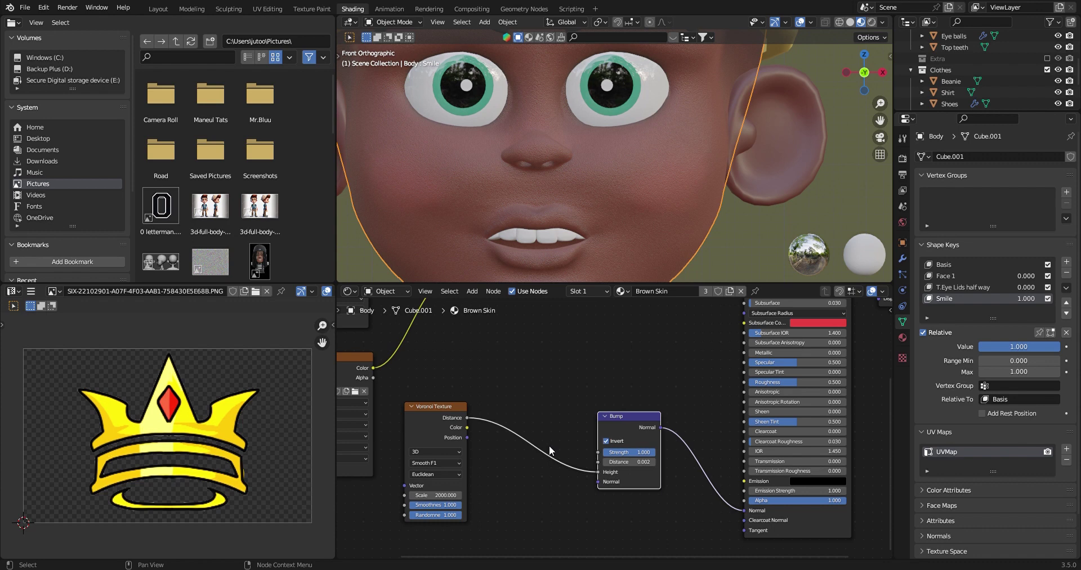
key(shift+a)
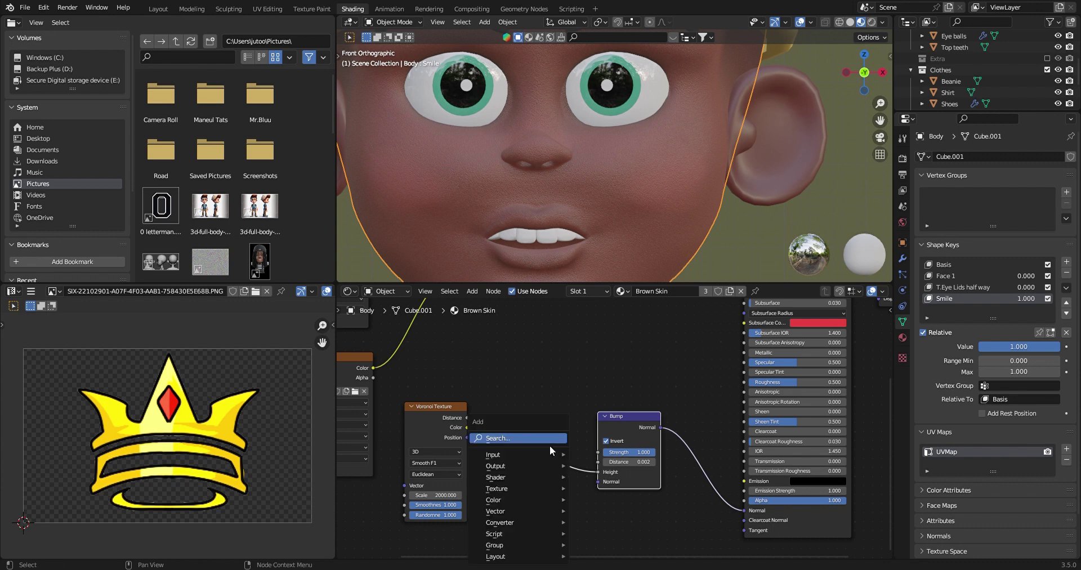
- Insert a Float Curve between Voronoi Distance and Bump Height, bowing the curve upward
click(545, 442)
text(float)
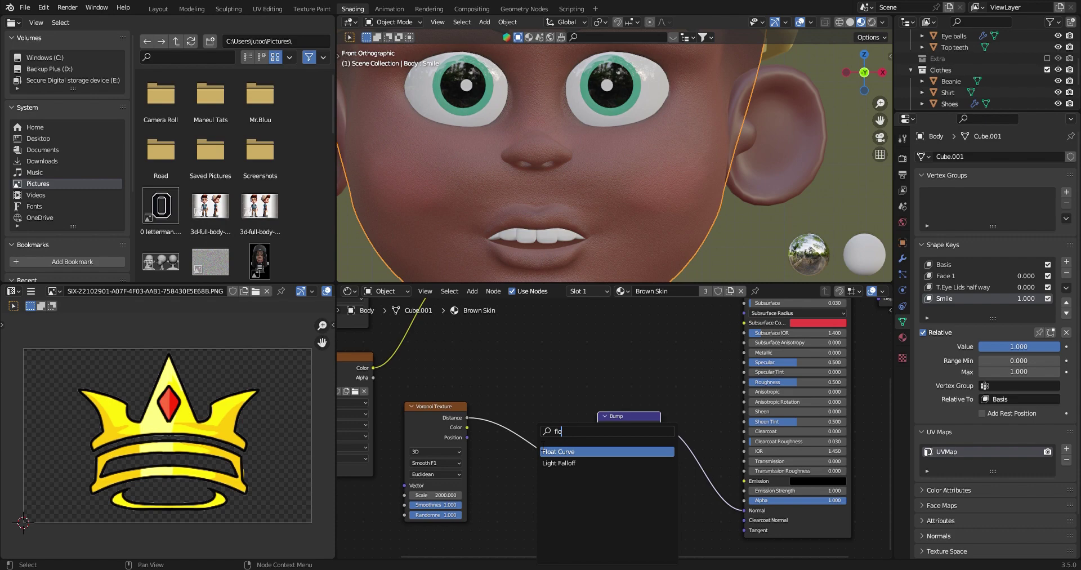
key(Return)
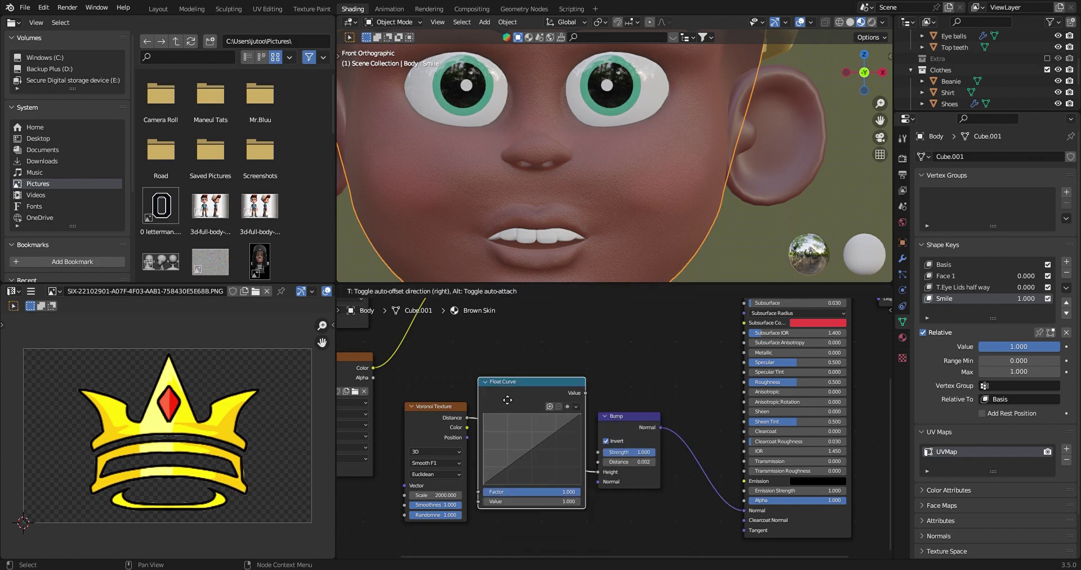
click(495, 376)
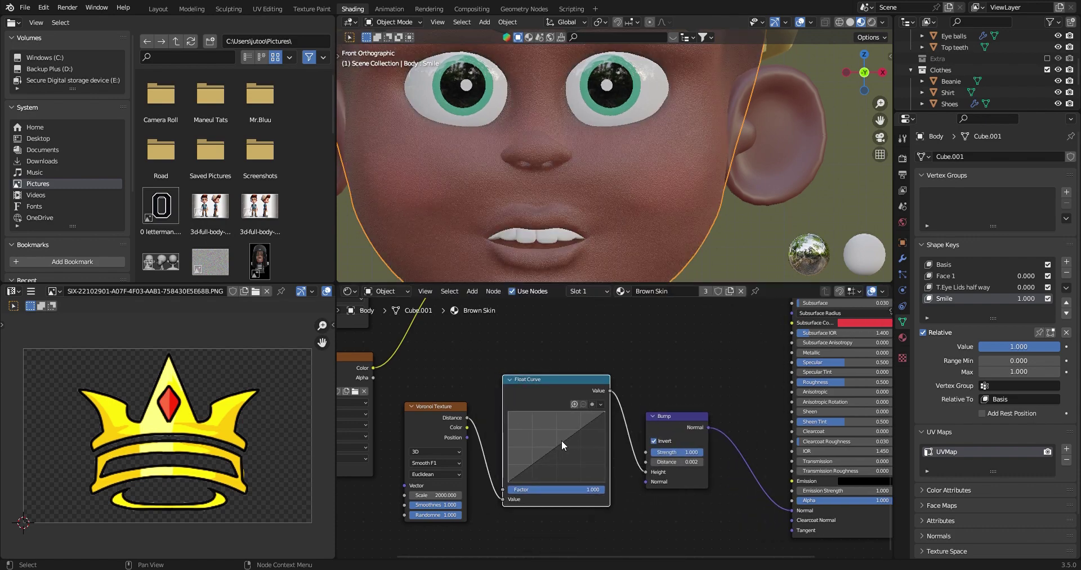
drag(562, 442, 554, 428)
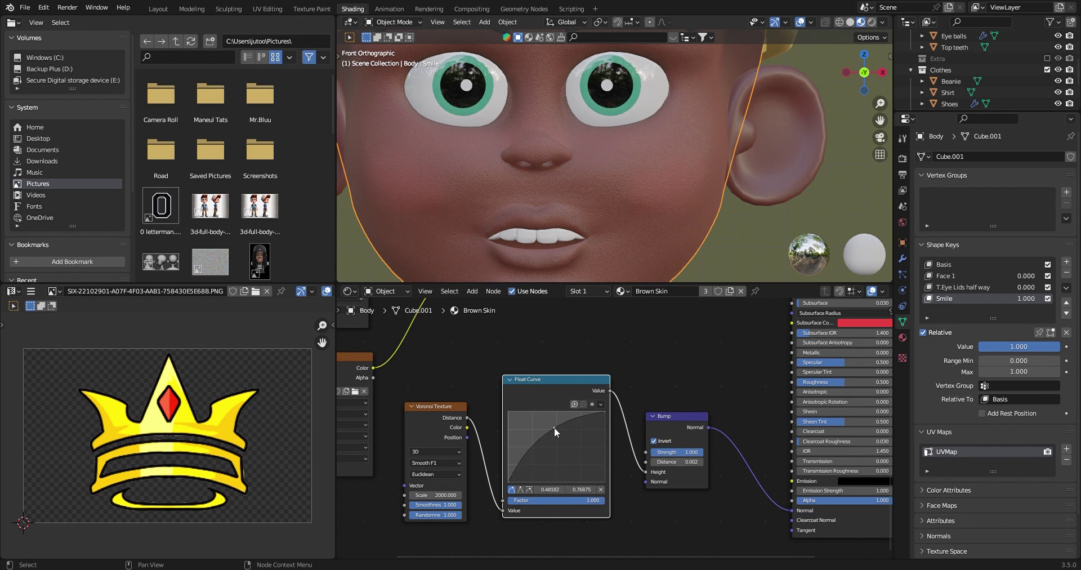
drag(554, 427, 554, 424)
scroll(652, 221, down, 2)
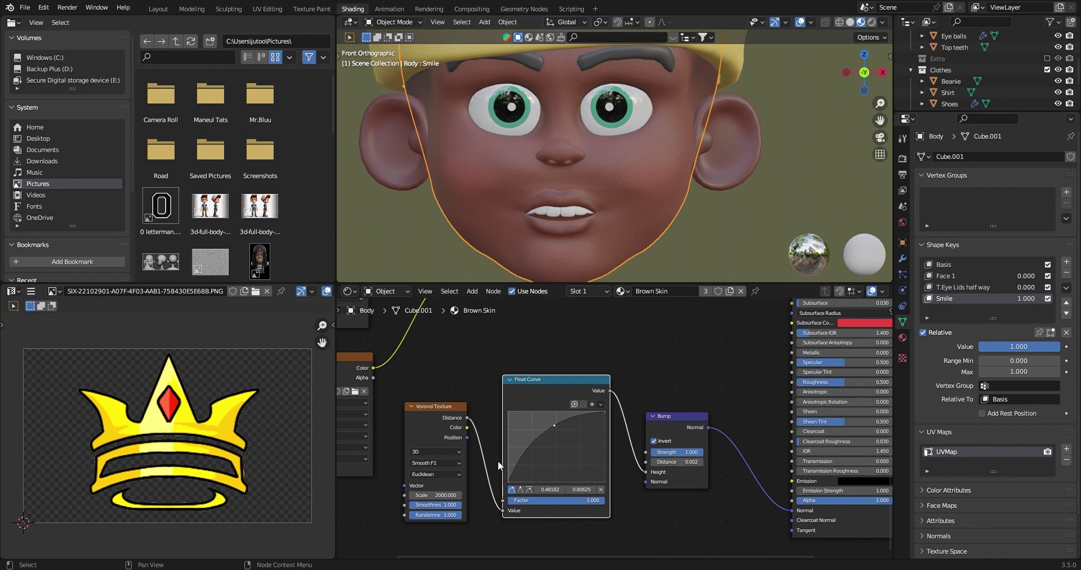
- Lower the Bump Strength to 0.5 and inspect the skin
click(688, 452)
key(BackSpace)
text(5)
middle_drag(697, 154, 603, 155)
scroll(603, 154, up, 5)
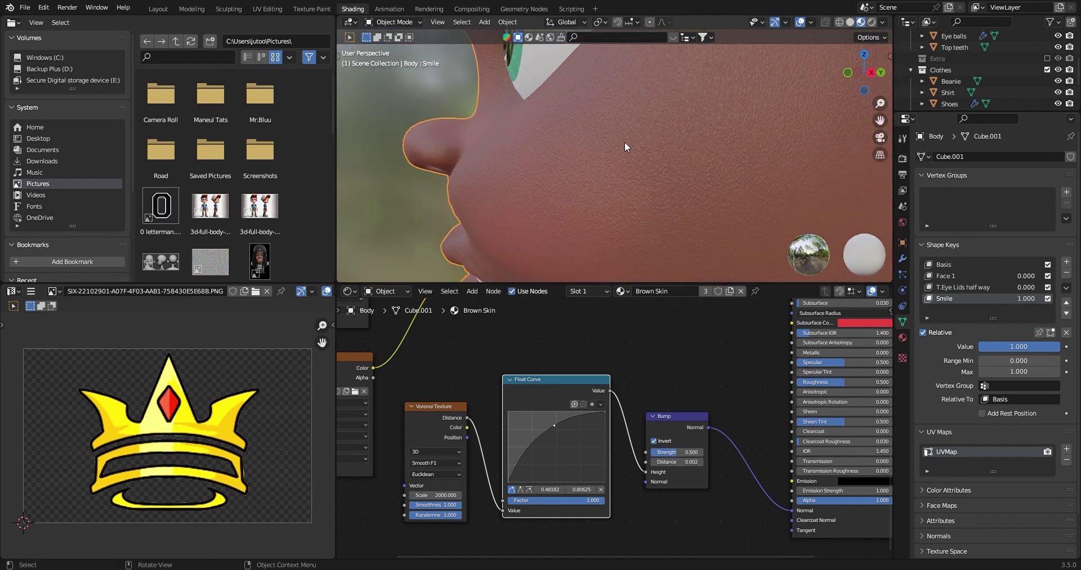
- Set the Bump Strength to 0.2 and view the face from the front
double_click(696, 452)
key(BackSpace)
text(0.2)
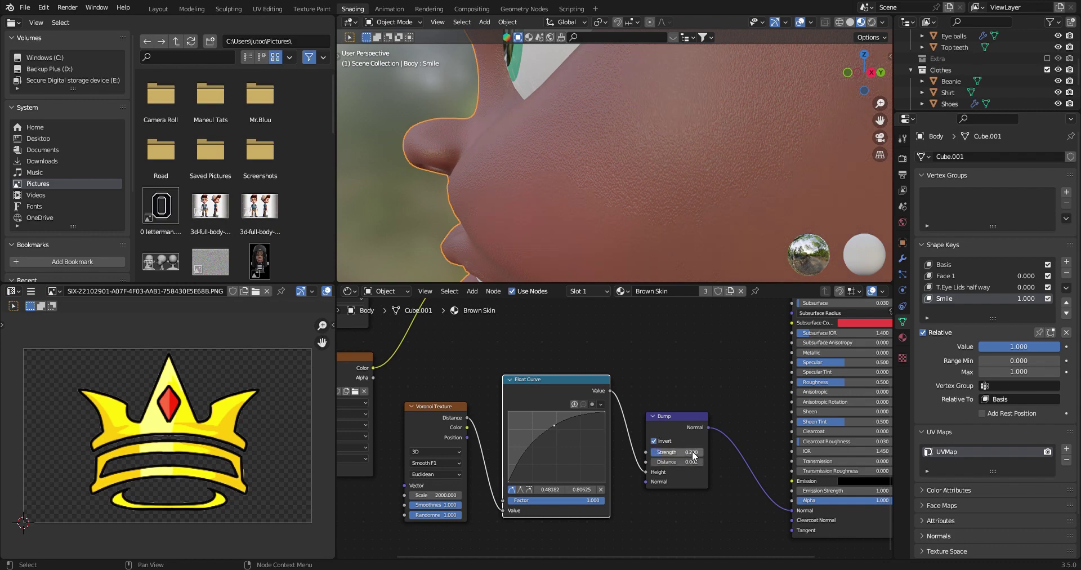
key(Return)
middle_drag(676, 271, 655, 202)
scroll(656, 201, down, 3)
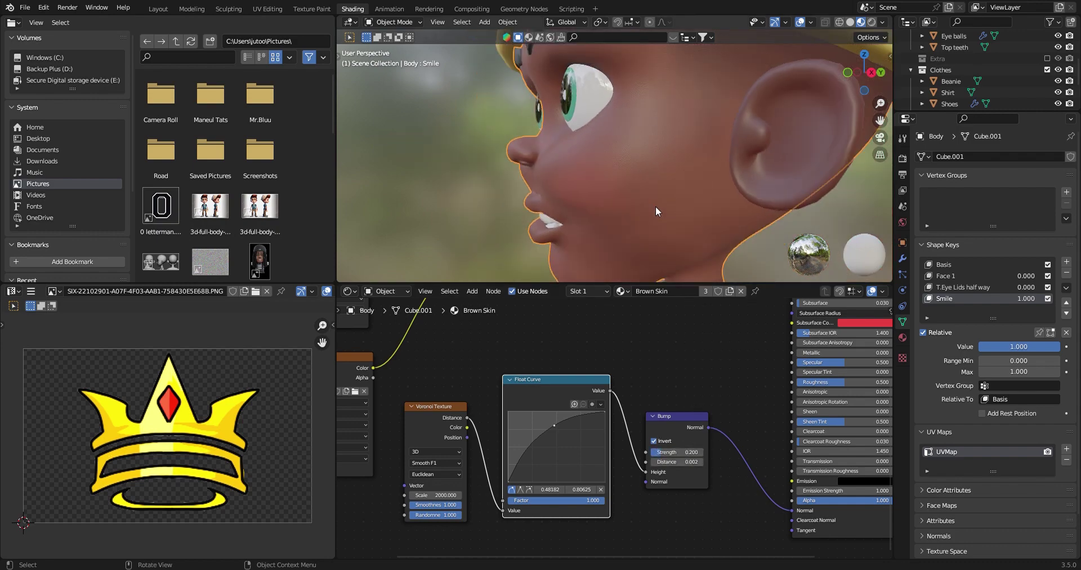
key(KP_1)
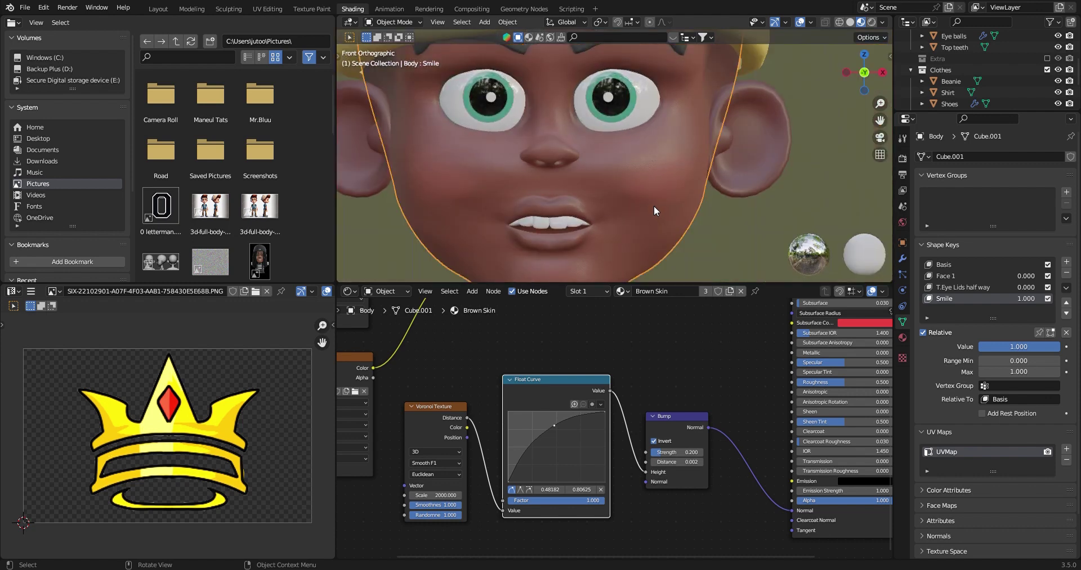
- Inspect the skin grain from the head's side profile, then return to front view
scroll(654, 204, up, 2)
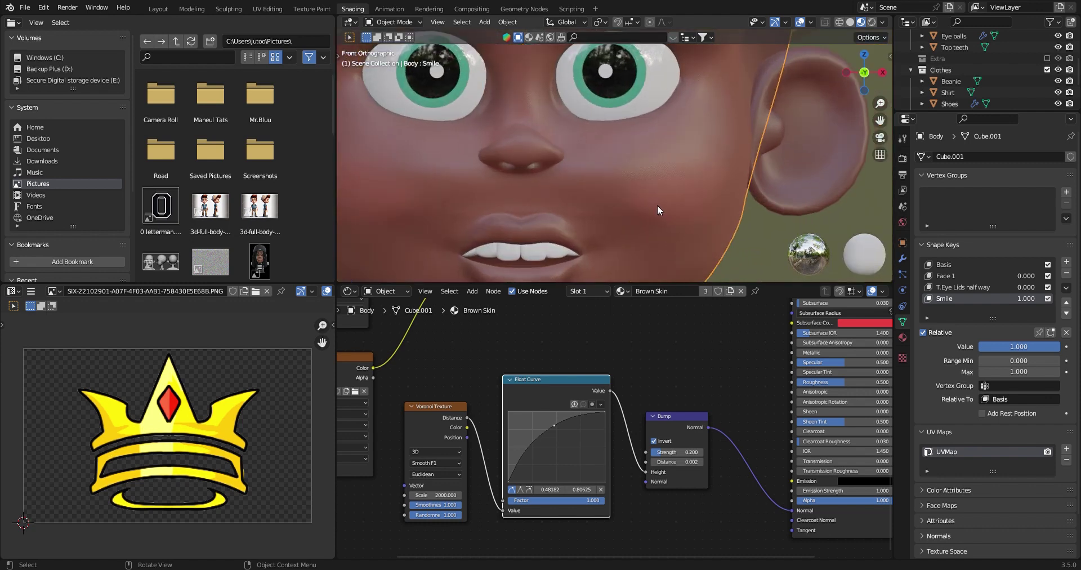
scroll(664, 198, up, 2)
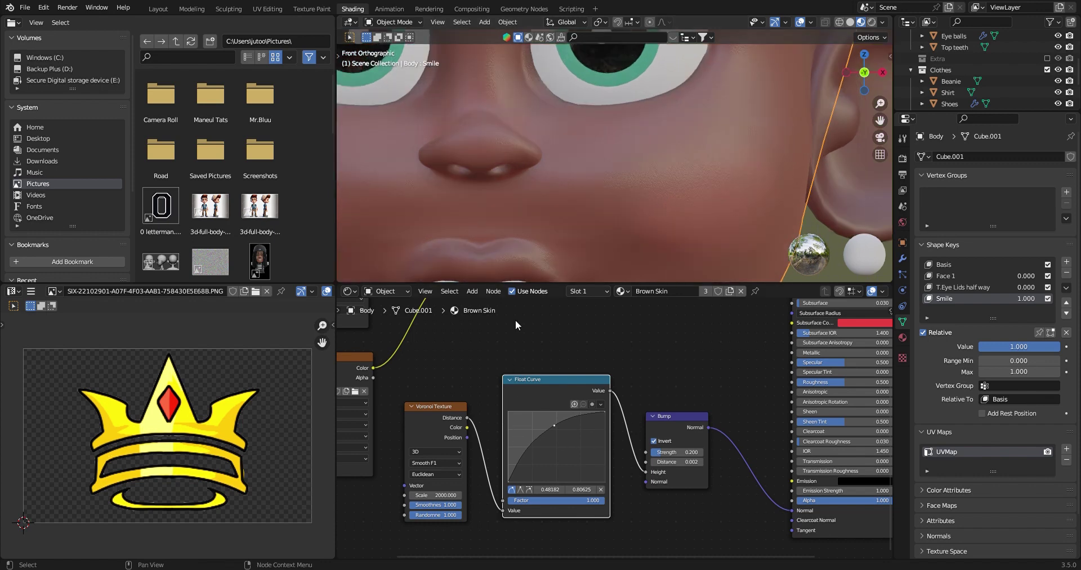
scroll(528, 208, down, 3)
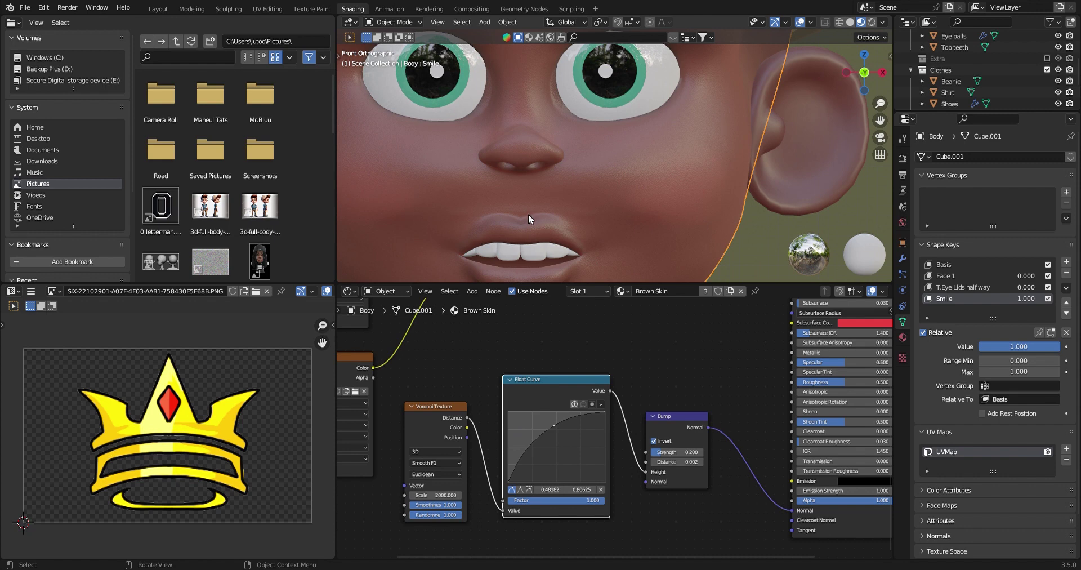
scroll(550, 217, down, 2)
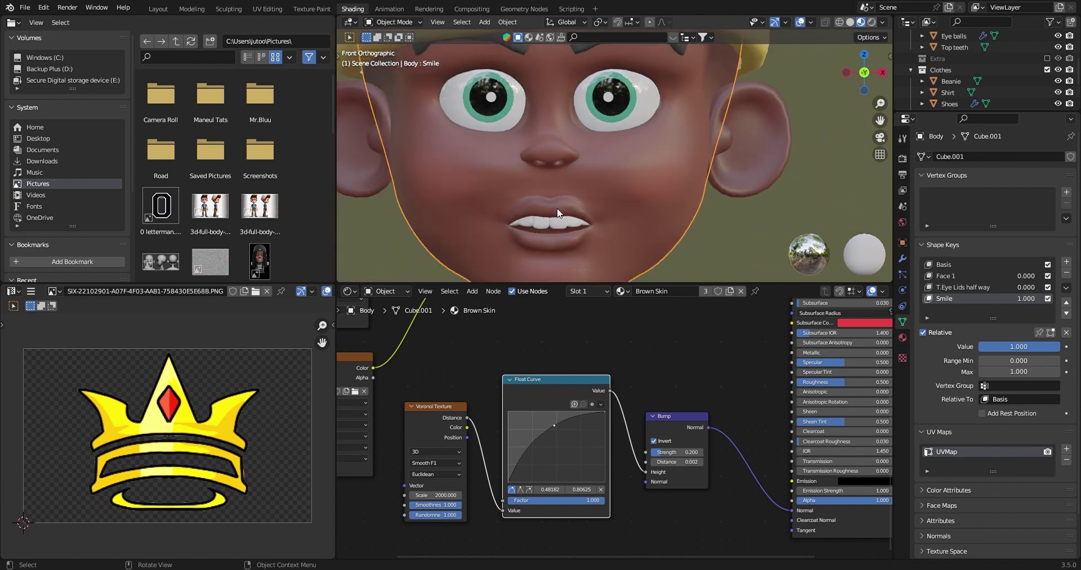
middle_drag(606, 199, 531, 205)
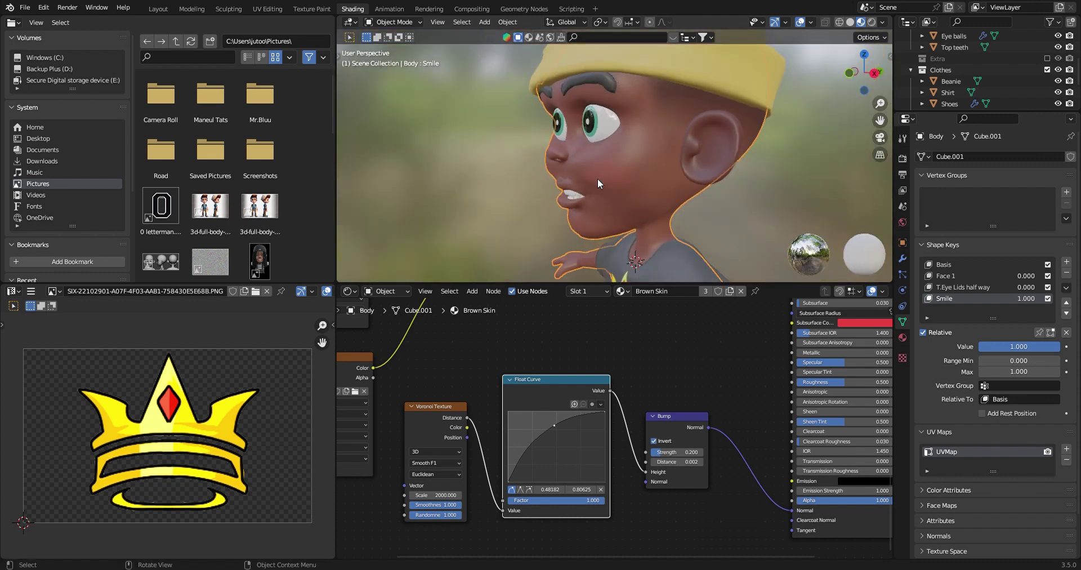
middle_drag(597, 178, 549, 172)
scroll(625, 127, up, 3)
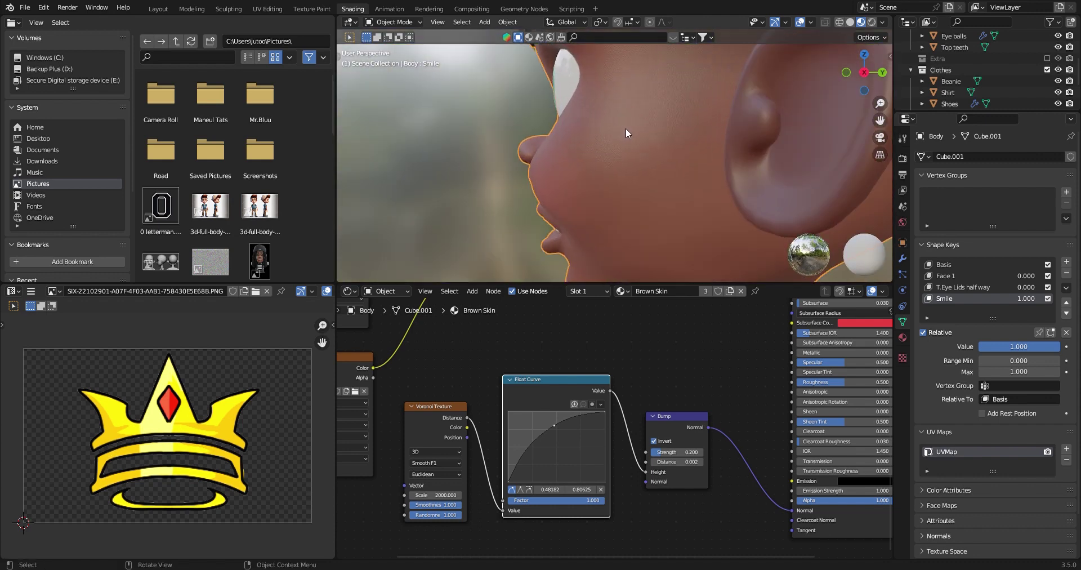
scroll(625, 148, up, 3)
scroll(626, 154, down, 5)
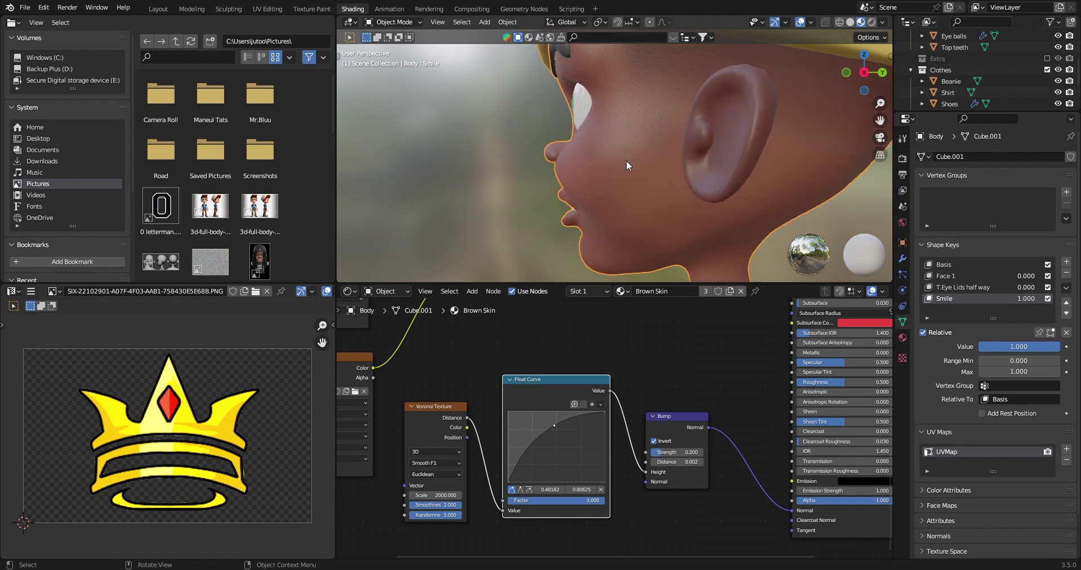
key(KP_1)
scroll(849, 346, down, 2)
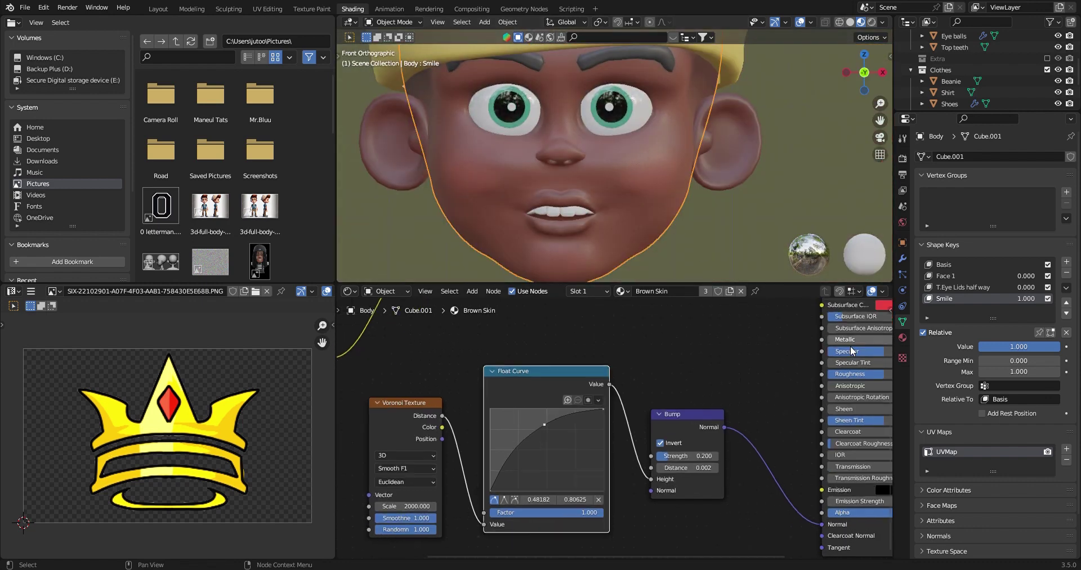
- Shift the skin's Subsurface Color to a slightly less saturated red
shift+middle_drag(853, 348, 741, 376)
scroll(741, 376, up, 1)
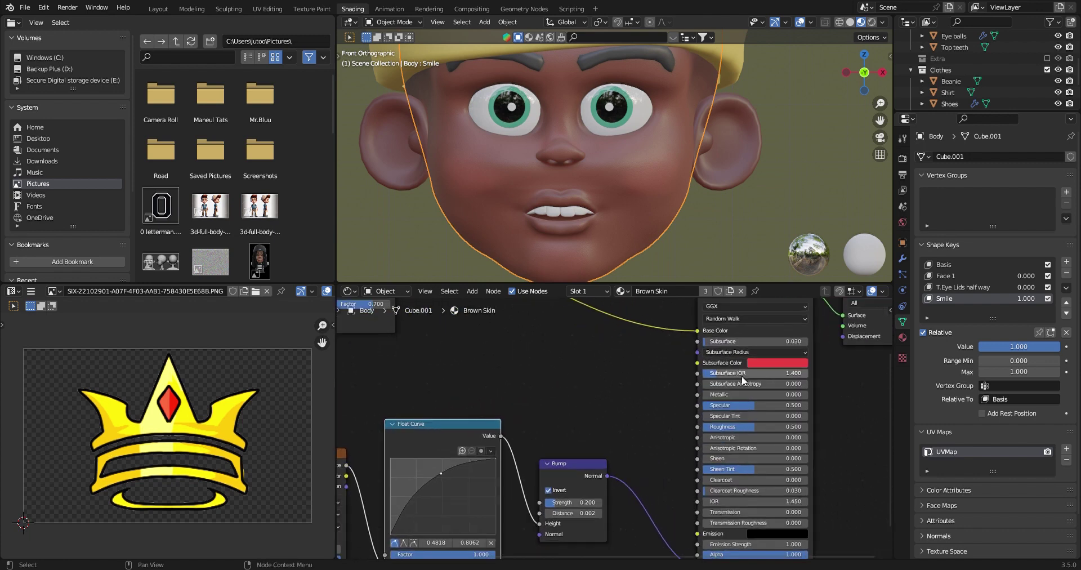
click(768, 360)
click(758, 363)
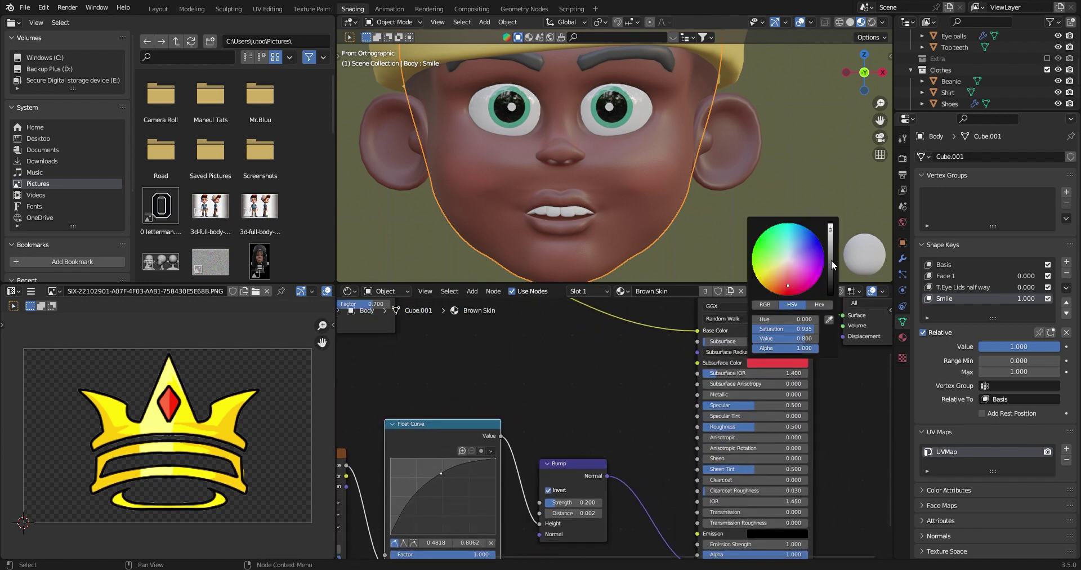
drag(788, 283, 789, 282)
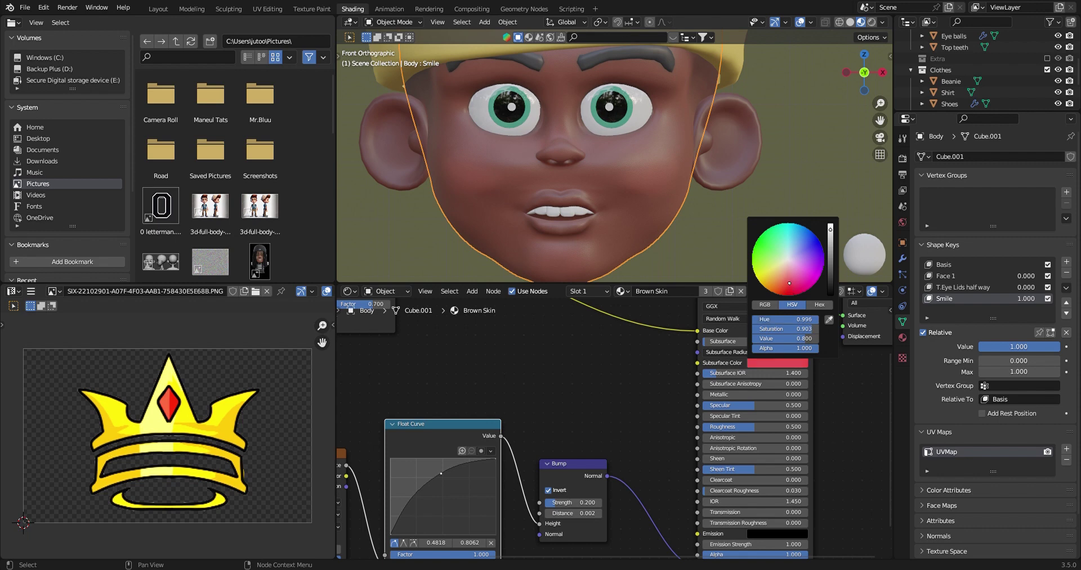
- Set Subsurface to 0.05 and check the head from the side and front
click(724, 341)
text(0.05)
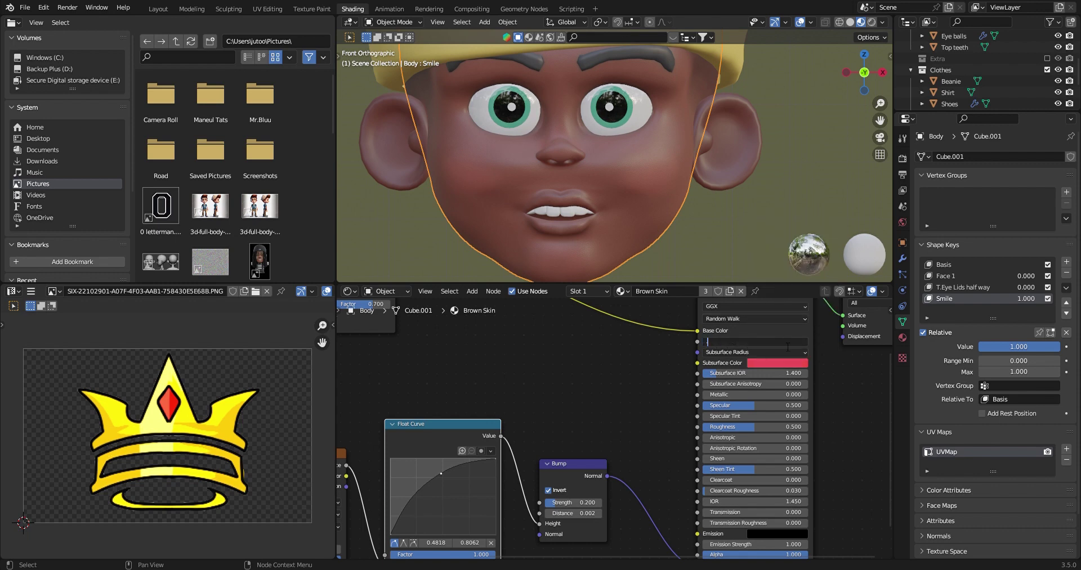
key(Return)
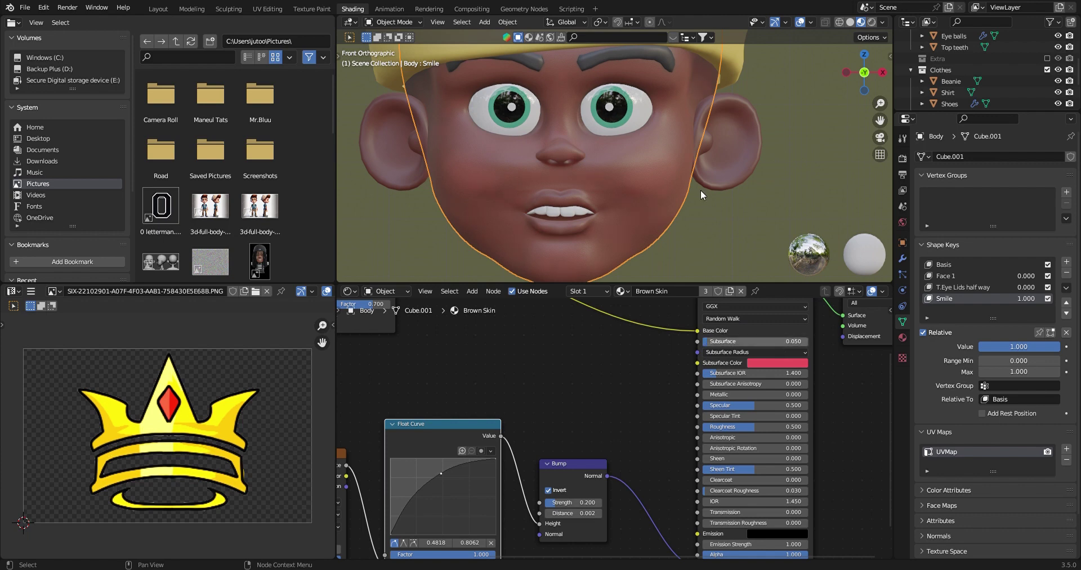
scroll(691, 178, down, 3)
mouse_move(688, 199)
middle_down()
mouse_move(610, 204)
mouse_move(610, 221)
mouse_move(687, 221)
mouse_move(721, 201)
middle_up()
key(KP_1)
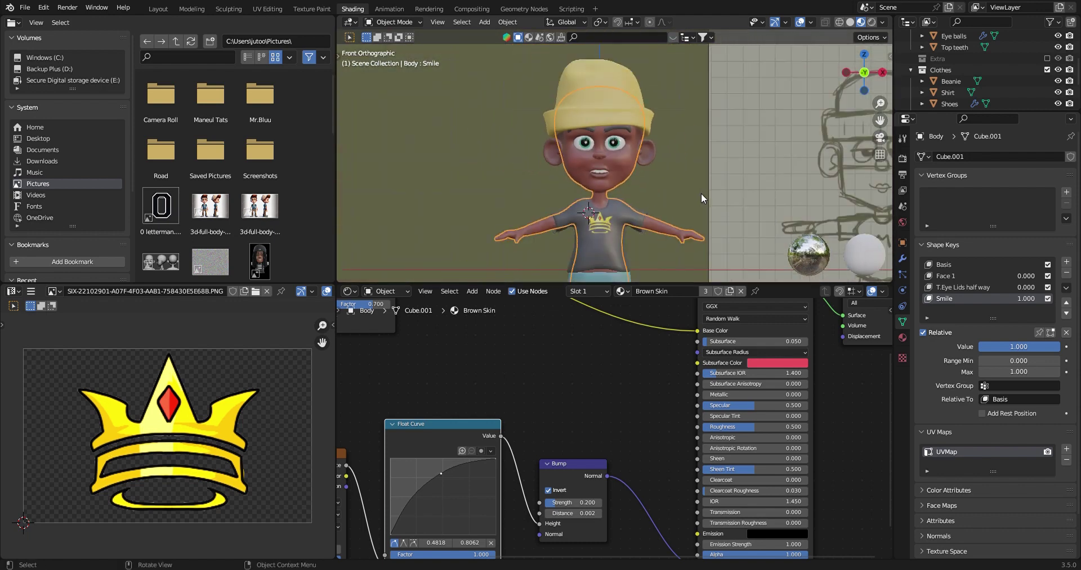
scroll(701, 194, down, 3)
scroll(684, 235, up, 2)
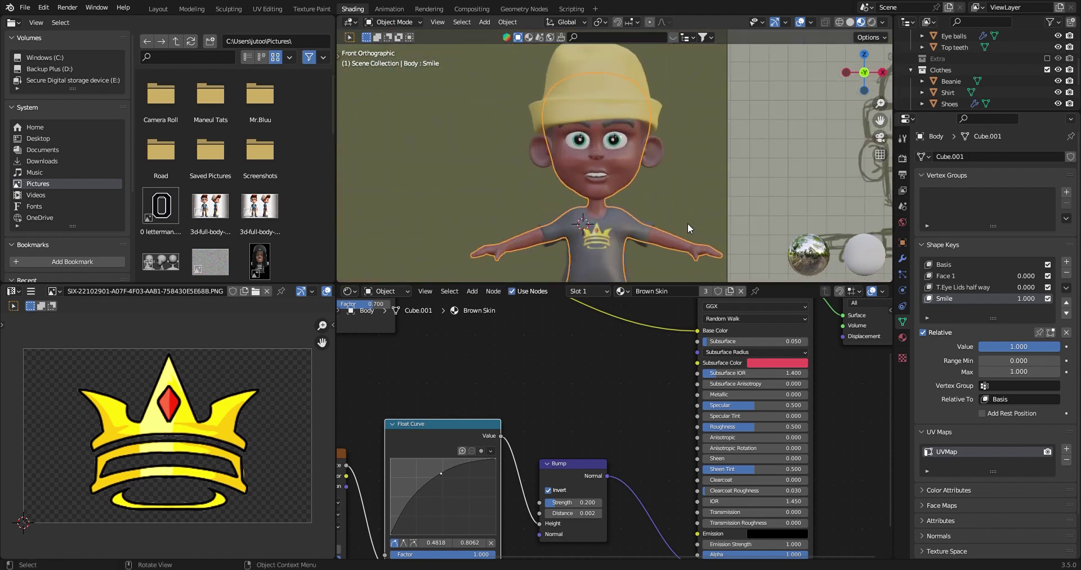
scroll(688, 224, up, 5)
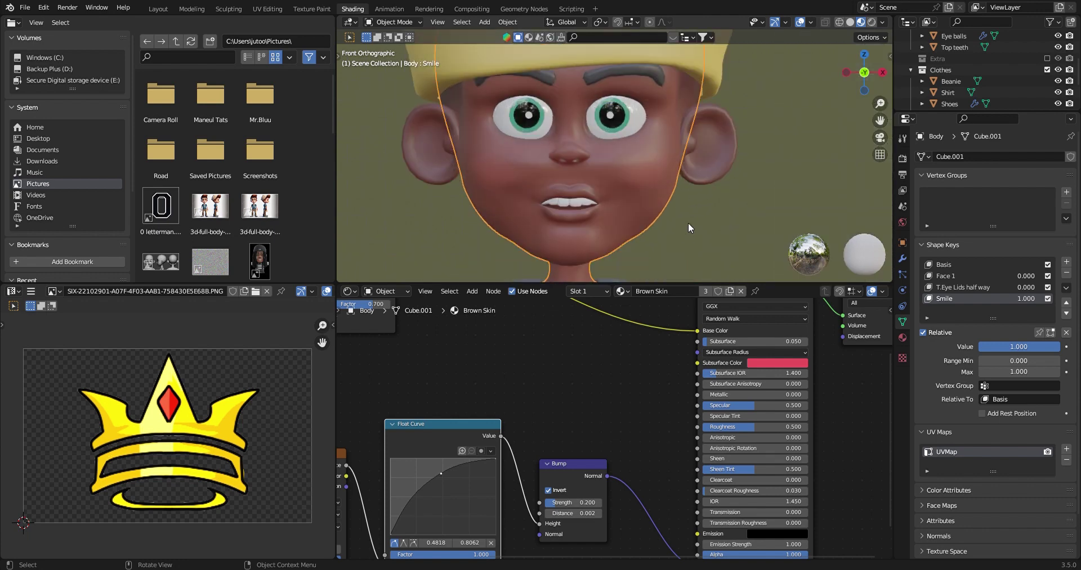
scroll(670, 209, up, 3)
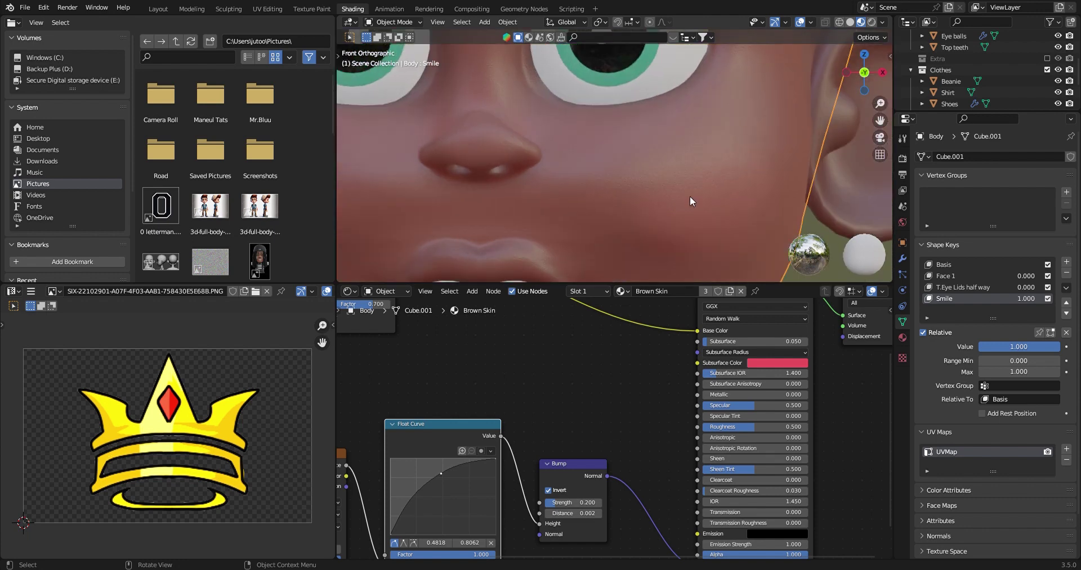
scroll(688, 196, up, 2)
scroll(687, 180, down, 5)
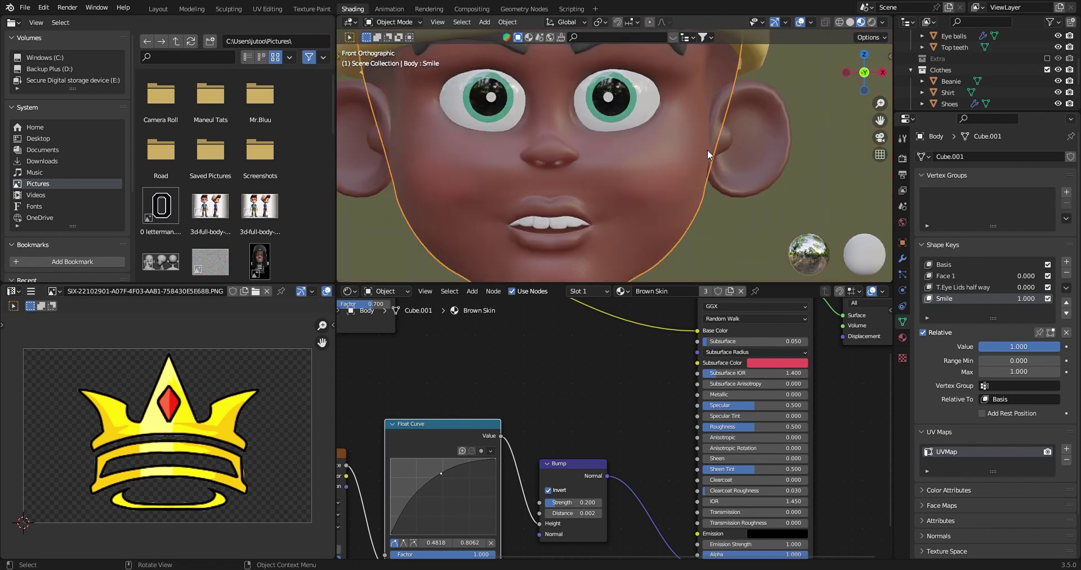
- Try lowering the T.Eye Lids half way key, then return it to 0
click(946, 287)
drag(983, 347, 1062, 346)
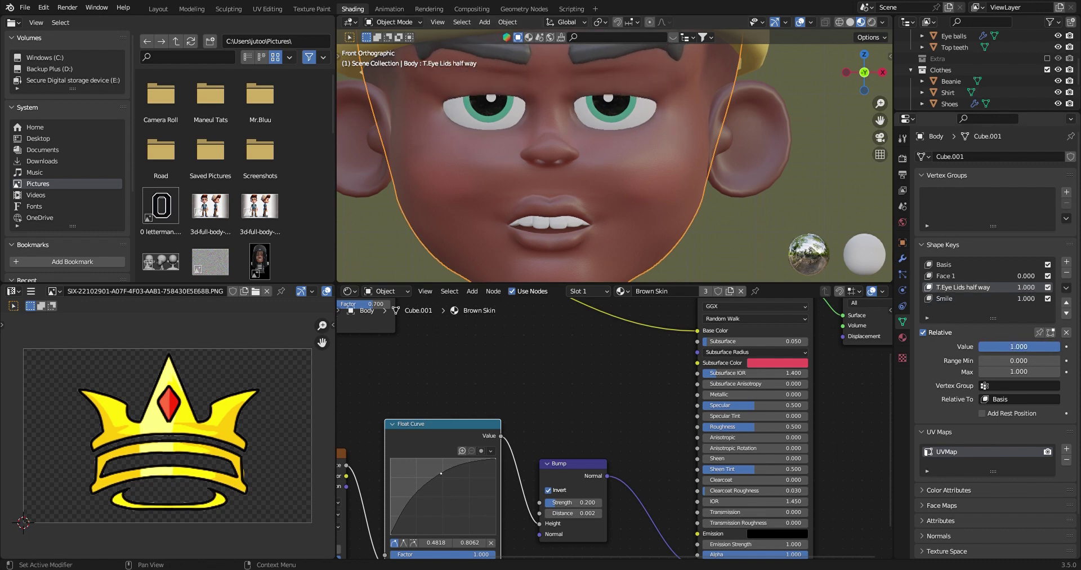
scroll(718, 258, down, 5)
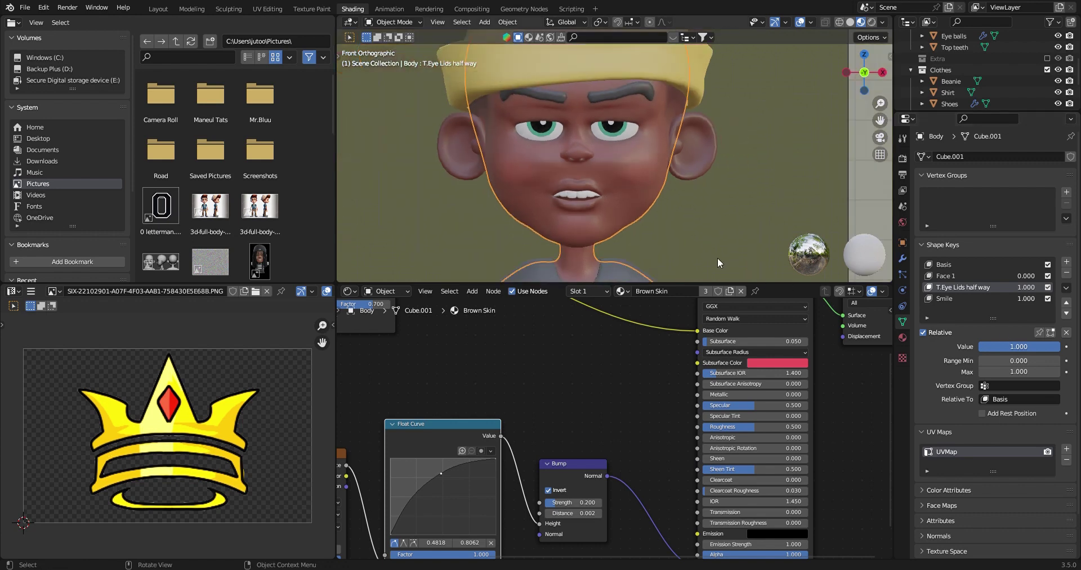
scroll(720, 238, up, 2)
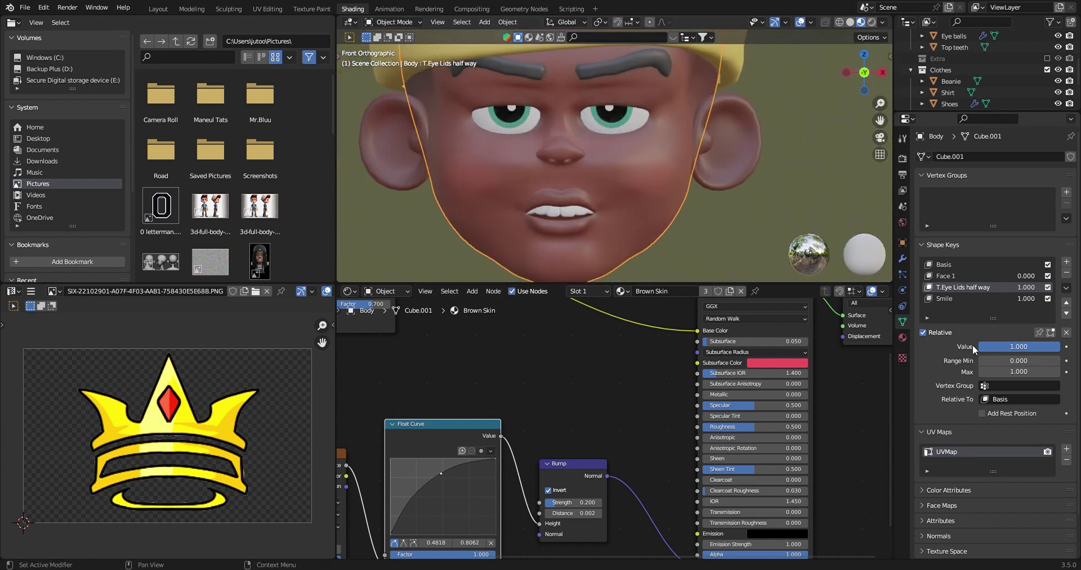
mouse_move(1019, 346)
mouse_down()
mouse_move(957, 346)
mouse_move(1022, 347)
mouse_up()
click(942, 299)
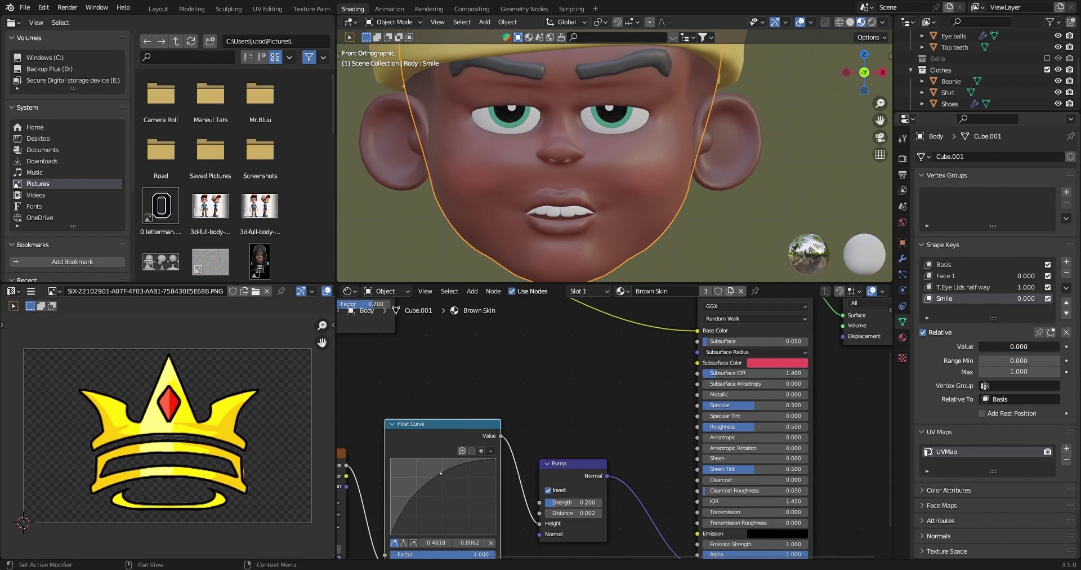
- Raise Face 1 to 0.728 for a narrow-eyed scowling grin, eyelid key at 0
click(945, 277)
drag(1008, 346, 980, 346)
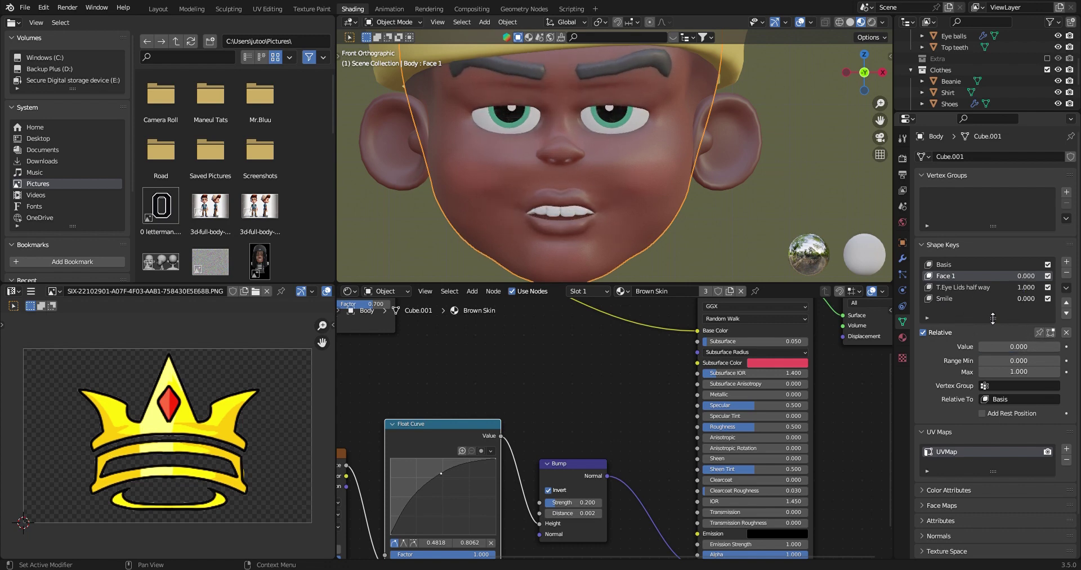
click(984, 287)
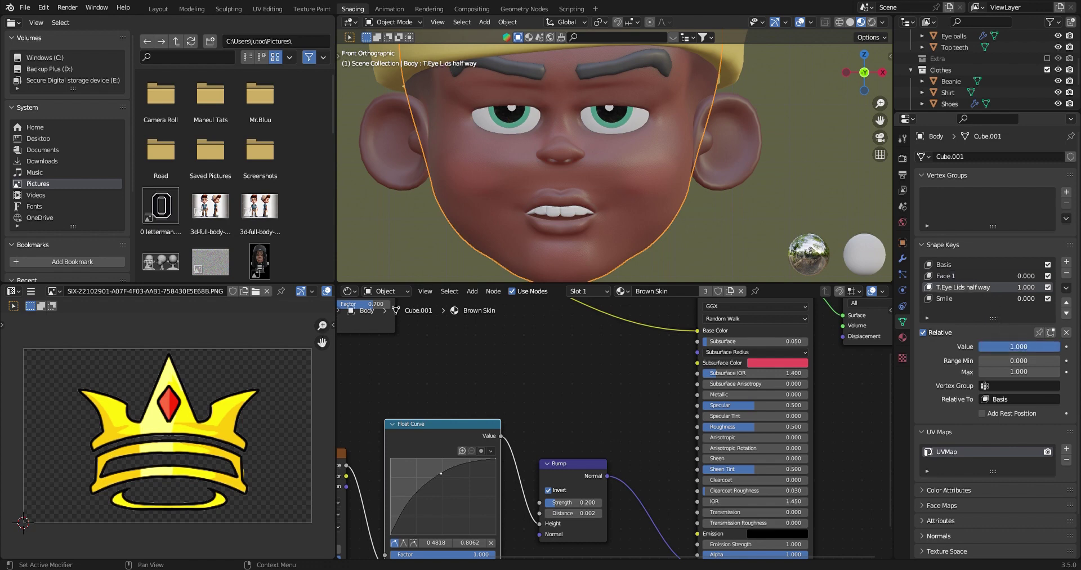
drag(1019, 347, 982, 347)
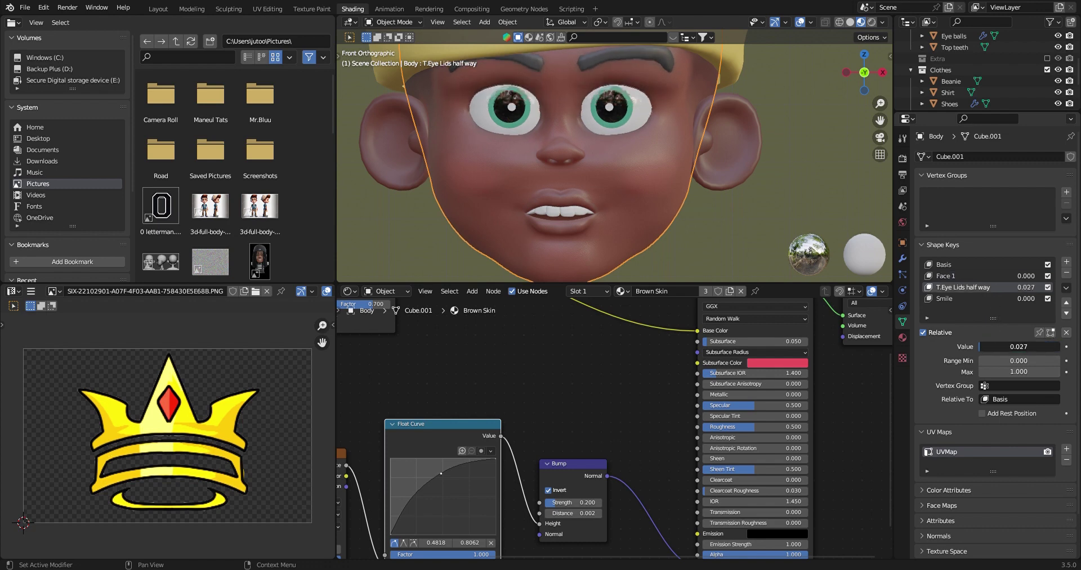
click(949, 277)
drag(991, 348, 1050, 347)
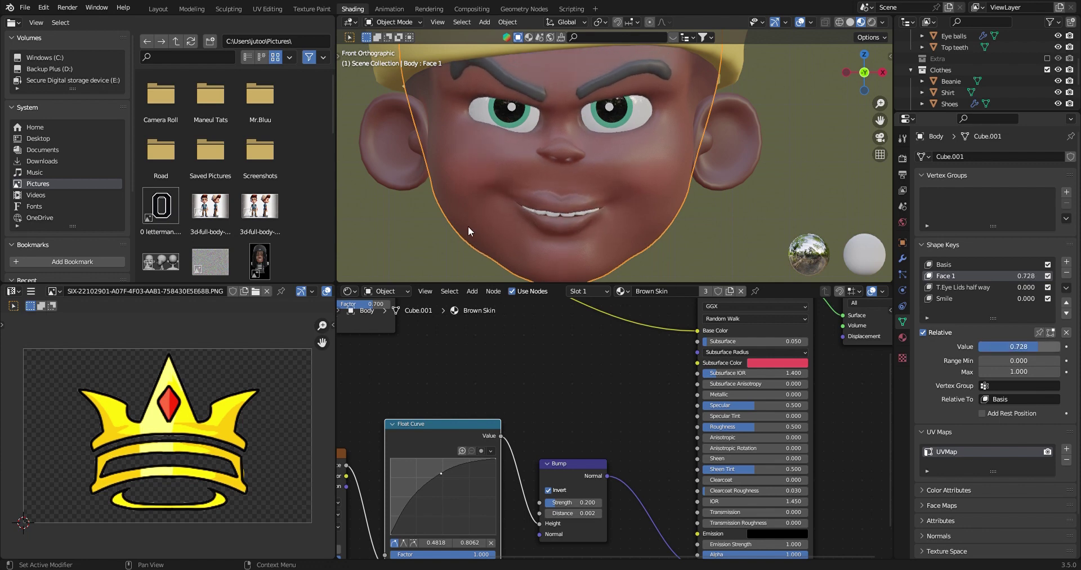
- Orbit around the character to view the grin, then drag Face 1 back toward 0
scroll(472, 217, down, 6)
mouse_move(587, 169)
middle_down()
mouse_move(504, 161)
mouse_move(600, 164)
middle_up()
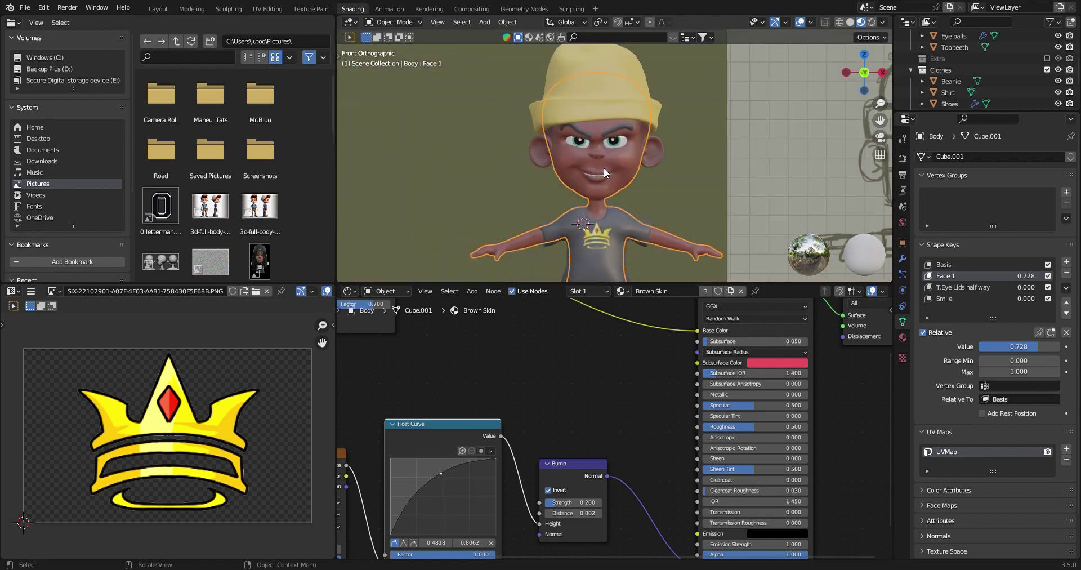
scroll(604, 168, up, 5)
drag(1047, 346, 977, 346)
- Inspect the neutral face and torso from the side, then go to the Layout workspace
scroll(687, 180, down, 5)
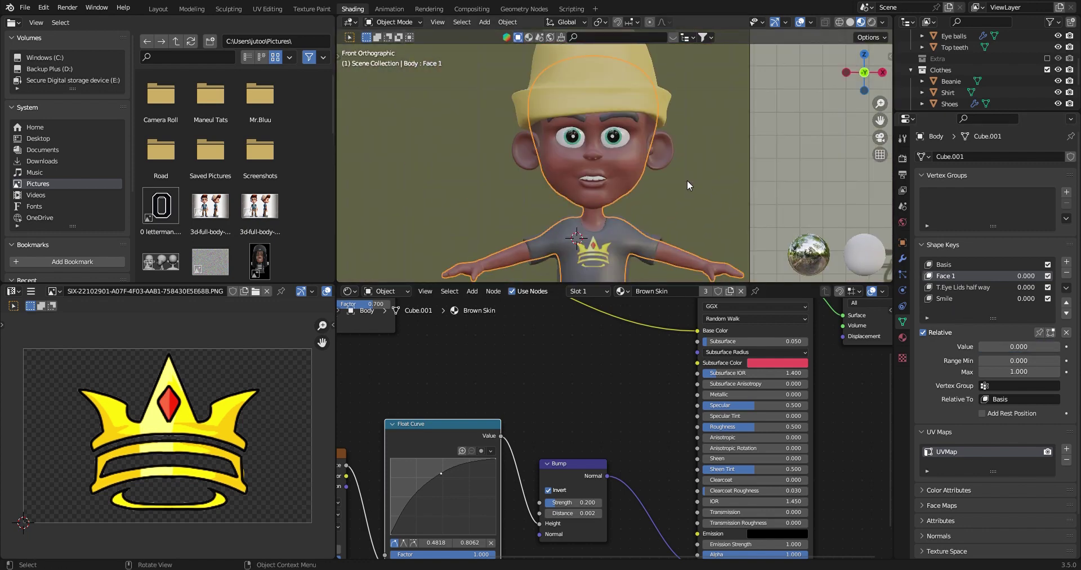
scroll(696, 163, up, 4)
scroll(688, 154, up, 1)
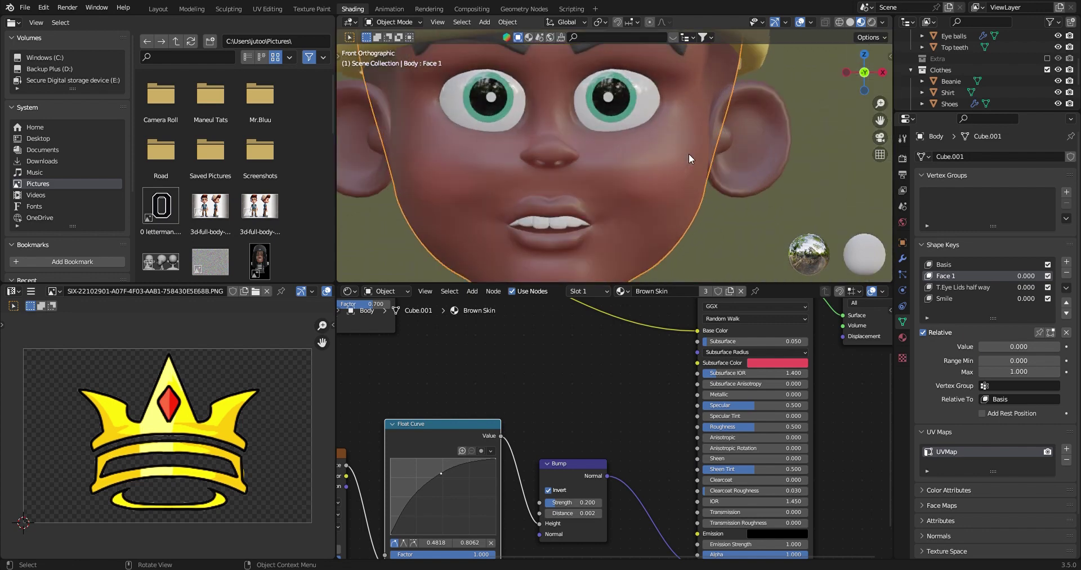
middle_drag(688, 153, 676, 177)
scroll(677, 177, down, 4)
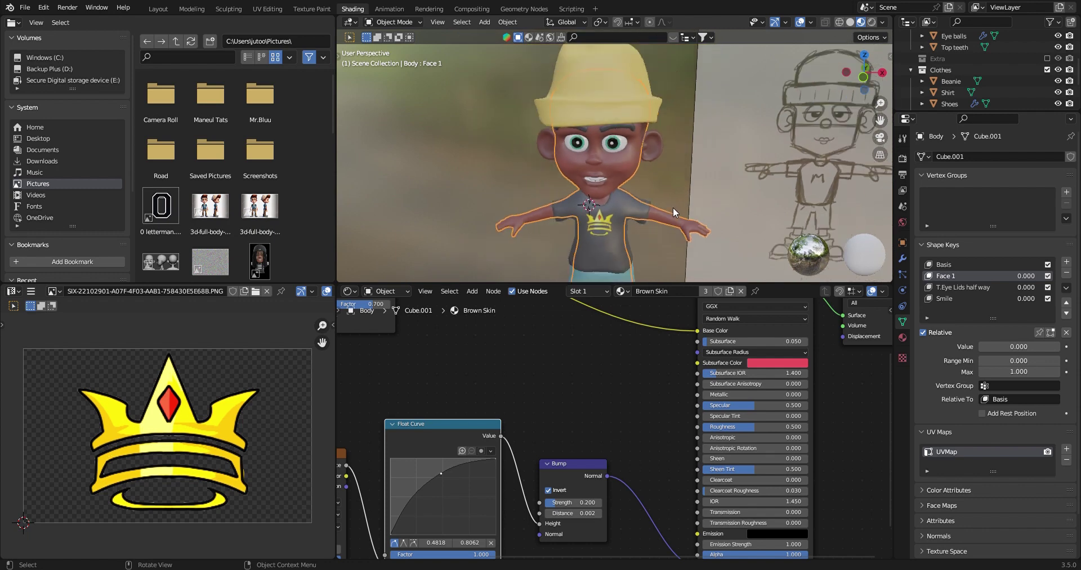
scroll(667, 234, down, 3)
scroll(669, 224, up, 4)
scroll(671, 228, down, 3)
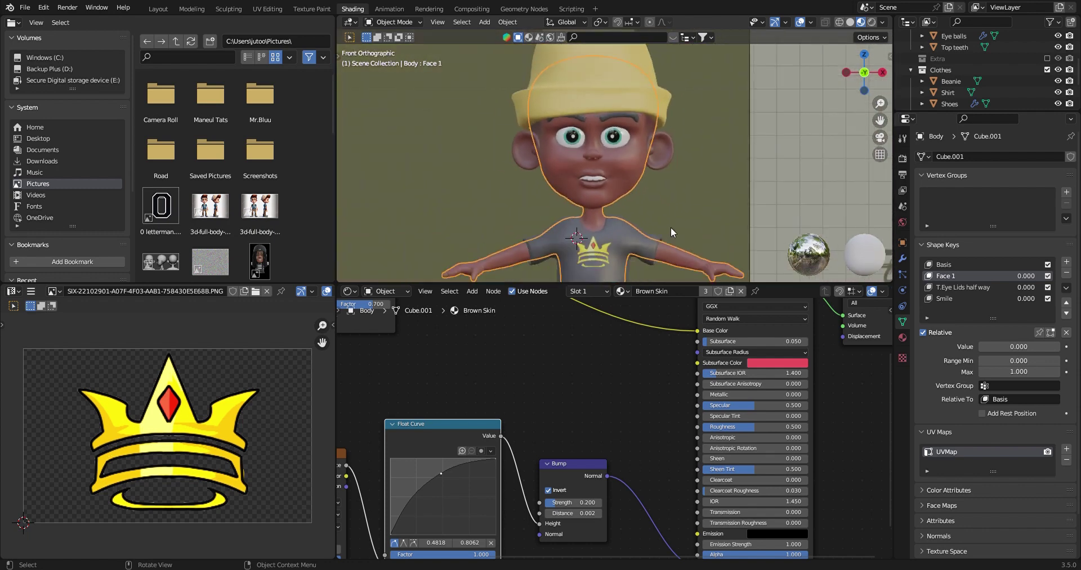
scroll(604, 241, down, 2)
scroll(605, 224, up, 7)
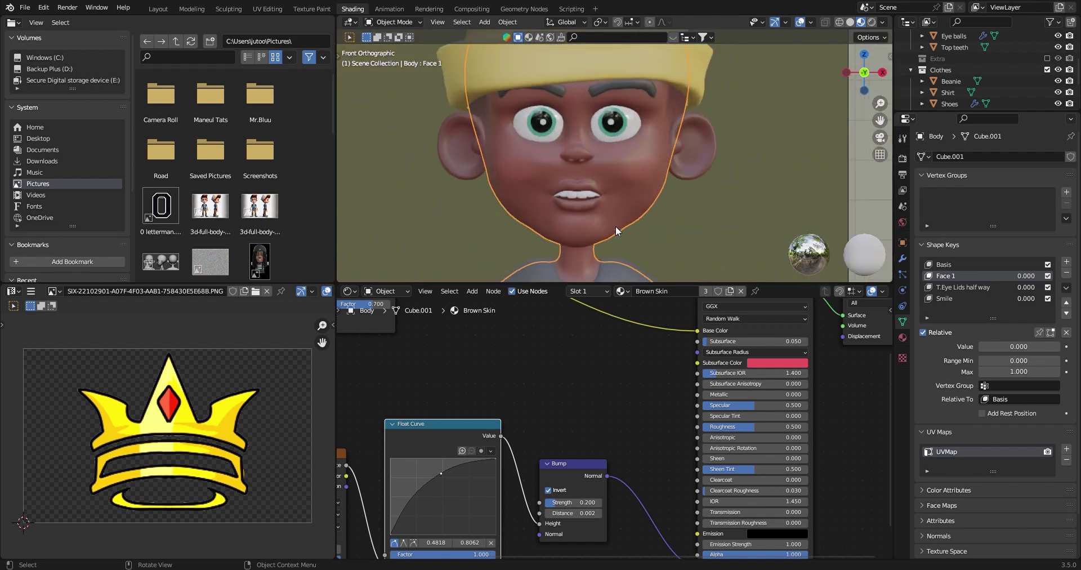
scroll(616, 231, down, 4)
scroll(616, 227, down, 4)
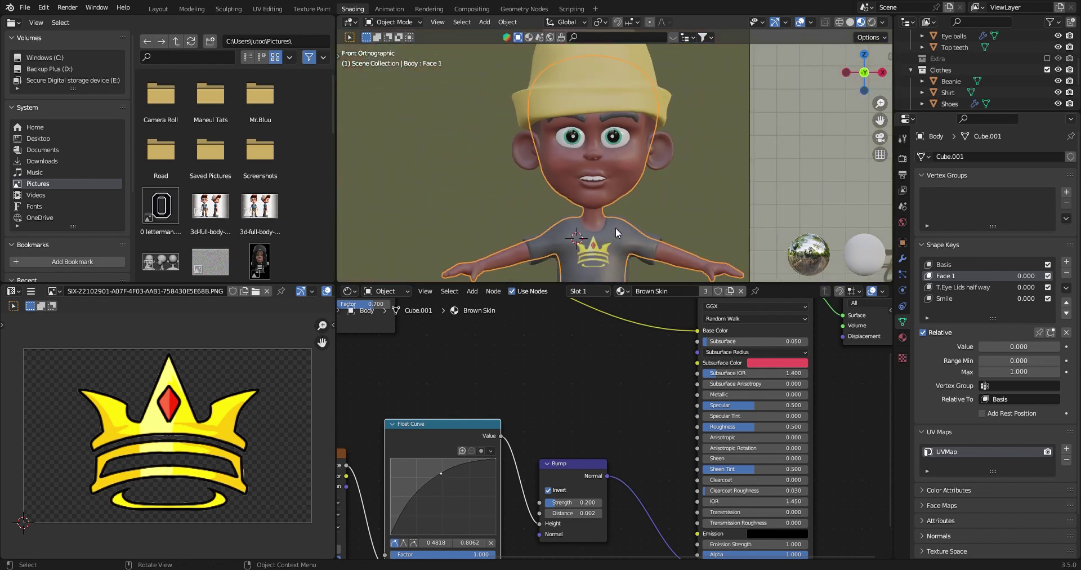
shift+middle_drag(612, 224, 579, 113)
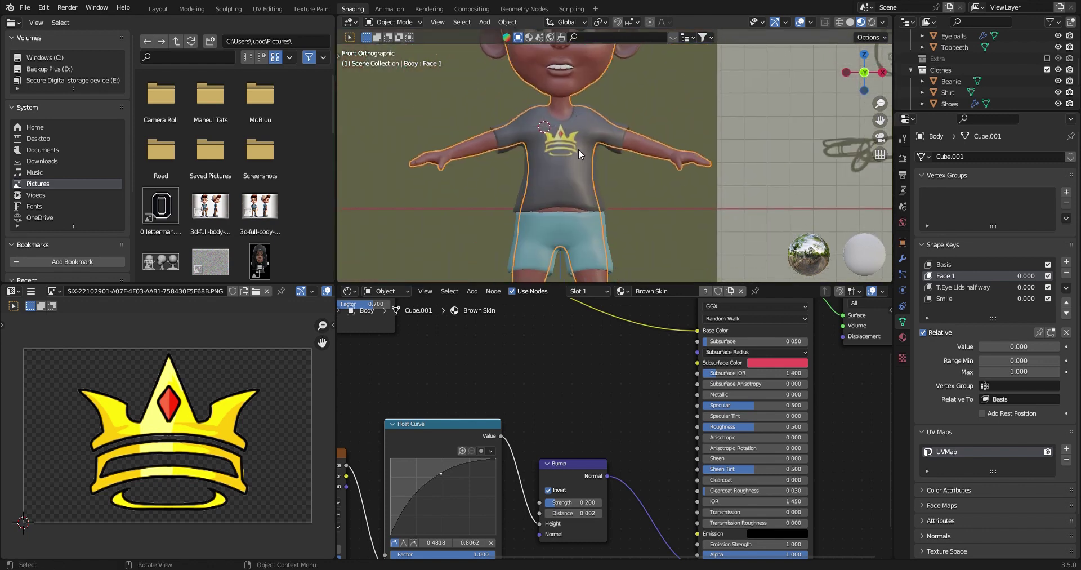
scroll(579, 148, down, 1)
click(154, 9)
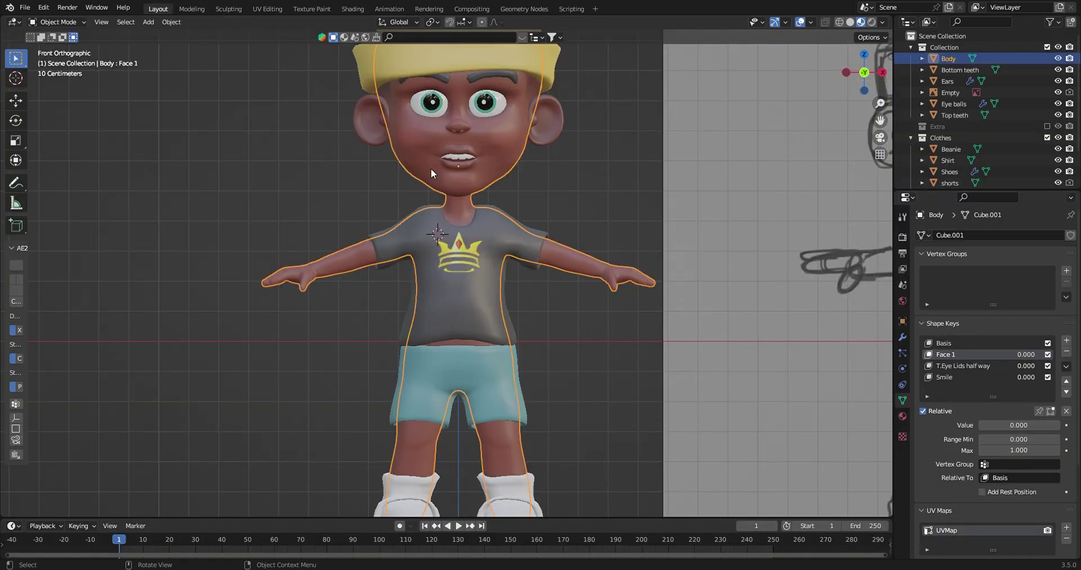
- Return to Front Orthographic view and switch the viewport to Solid shading
scroll(475, 289, down, 1)
scroll(544, 228, up, 3)
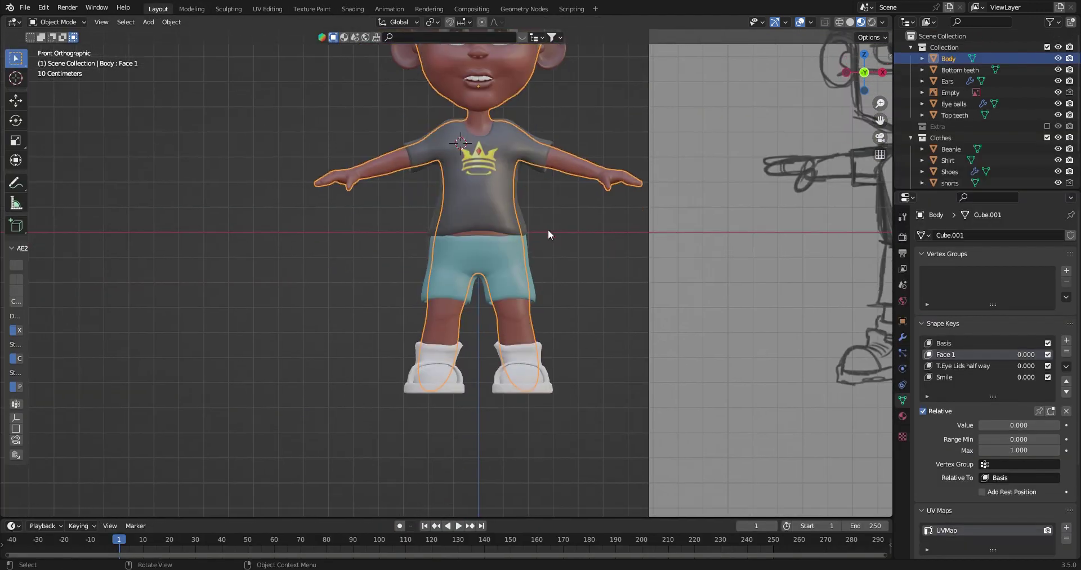
mouse_move(579, 228)
middle_down()
mouse_move(409, 226)
mouse_move(535, 238)
mouse_move(574, 229)
middle_up()
key(KP_1)
scroll(574, 223, down, 2)
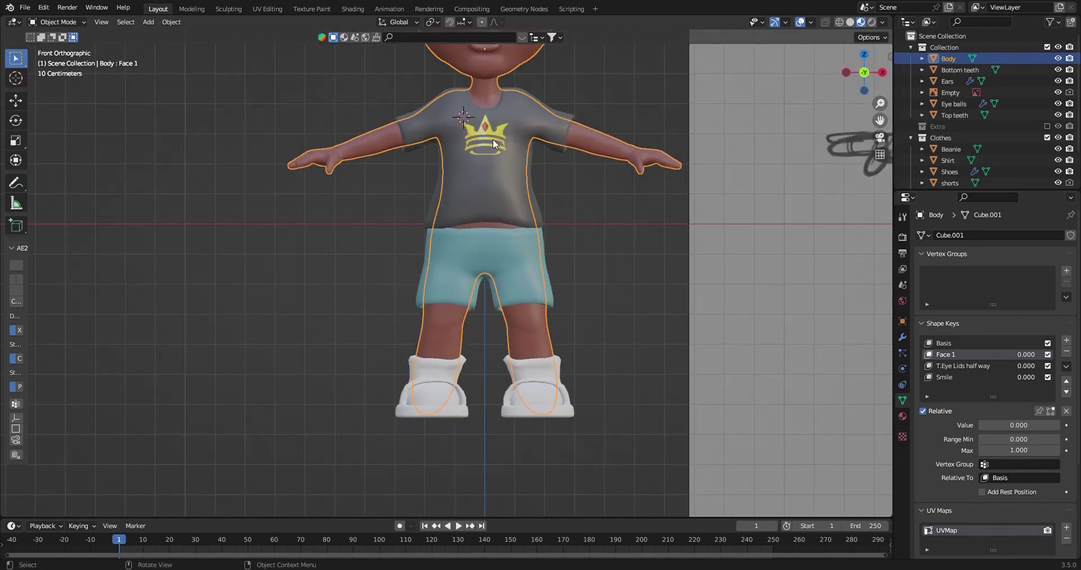
mouse_move(496, 138)
middle_down()
mouse_move(506, 116)
mouse_move(386, 121)
mouse_move(443, 177)
mouse_move(507, 143)
middle_up()
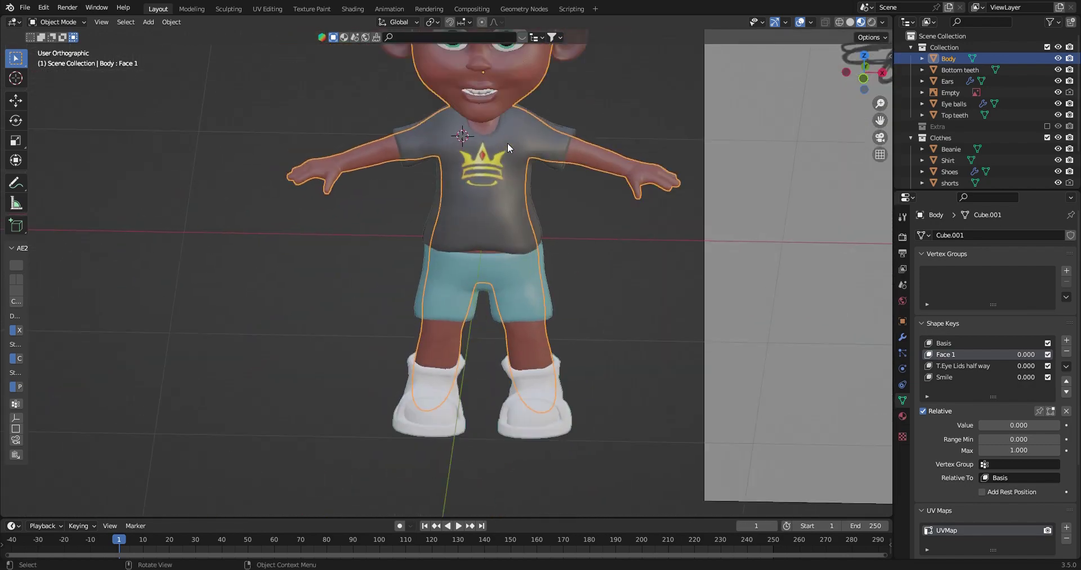
key(KP_1)
scroll(508, 143, up, 1)
scroll(508, 147, down, 2)
scroll(508, 148, up, 2)
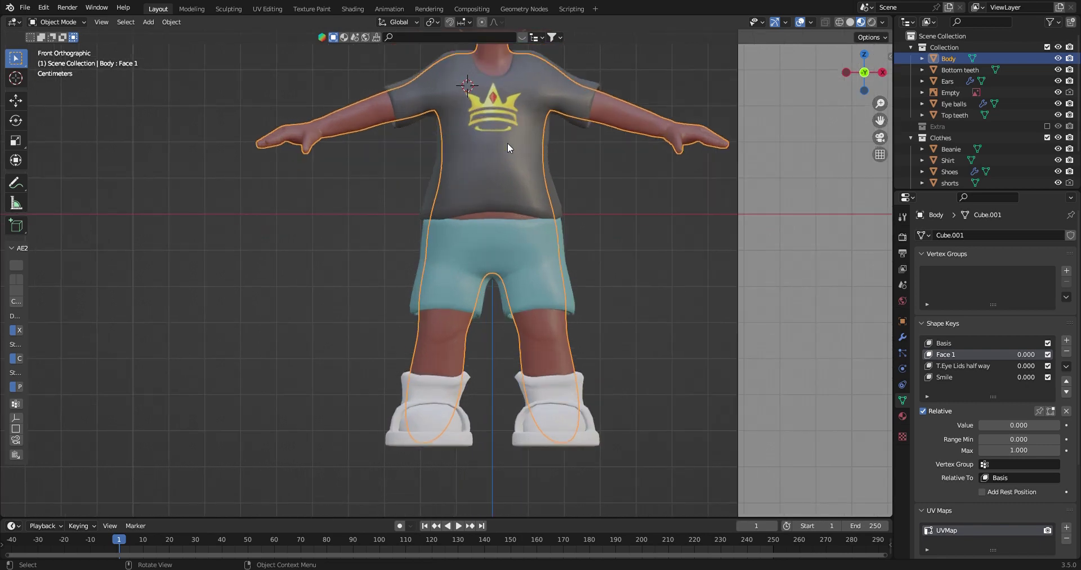
click(850, 22)
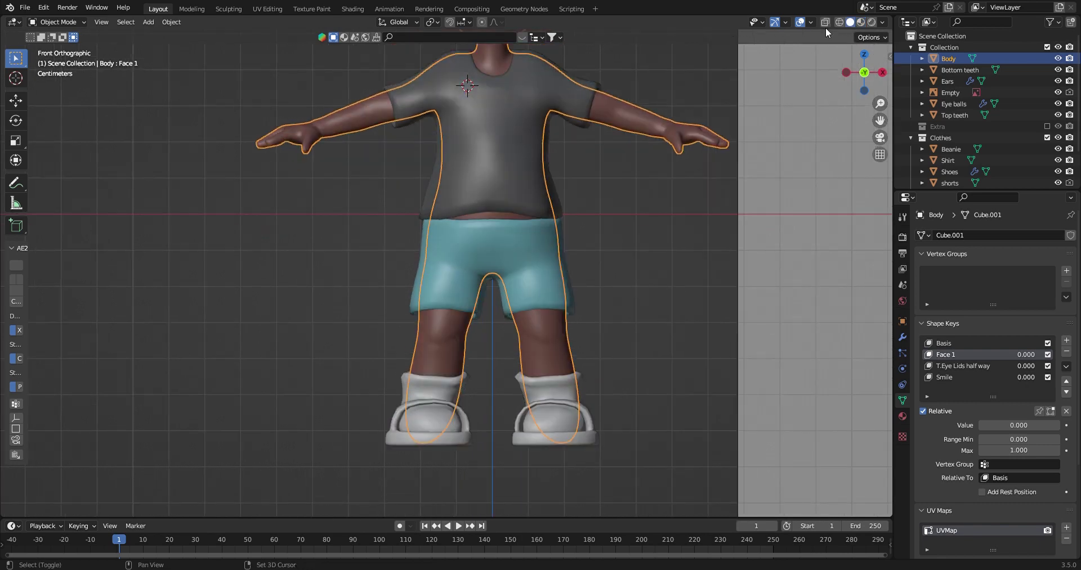
shift+scroll(603, 133, up, 5)
click(67, 26)
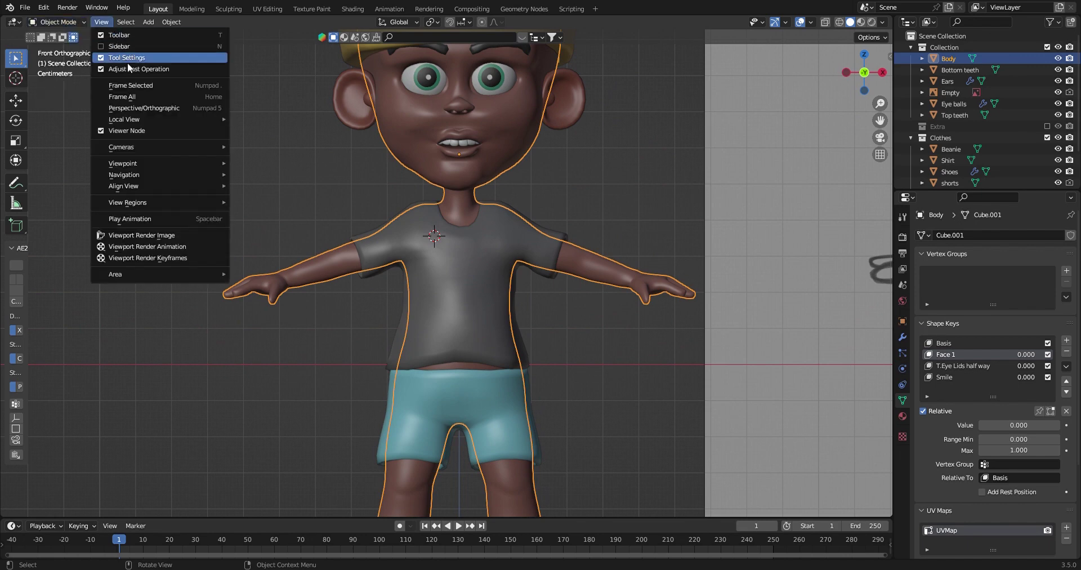
- Put the body into Sculpt Mode and pick the Elastic Deform brush
click(70, 22)
click(68, 24)
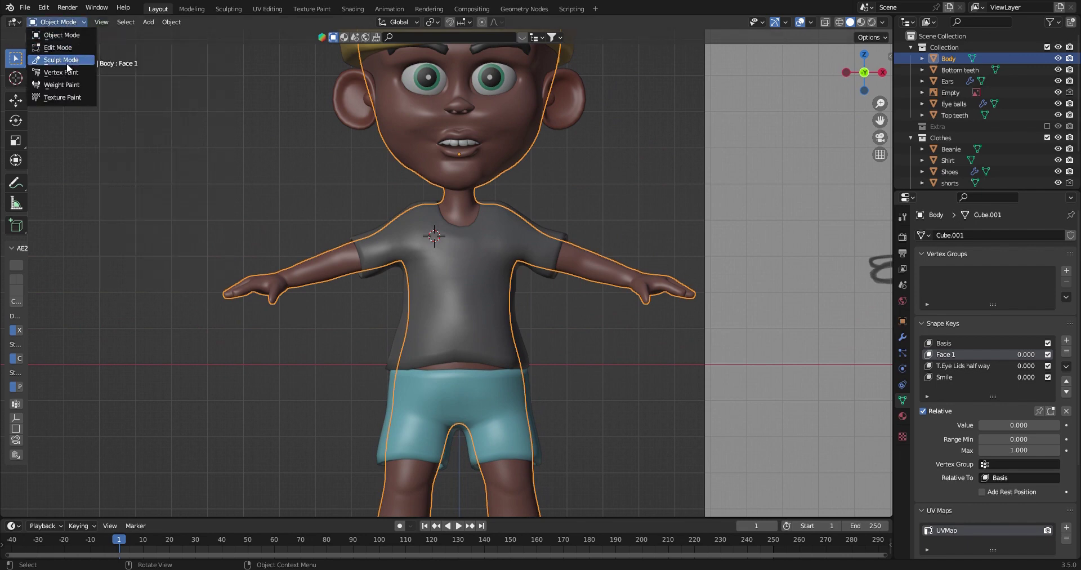
click(67, 66)
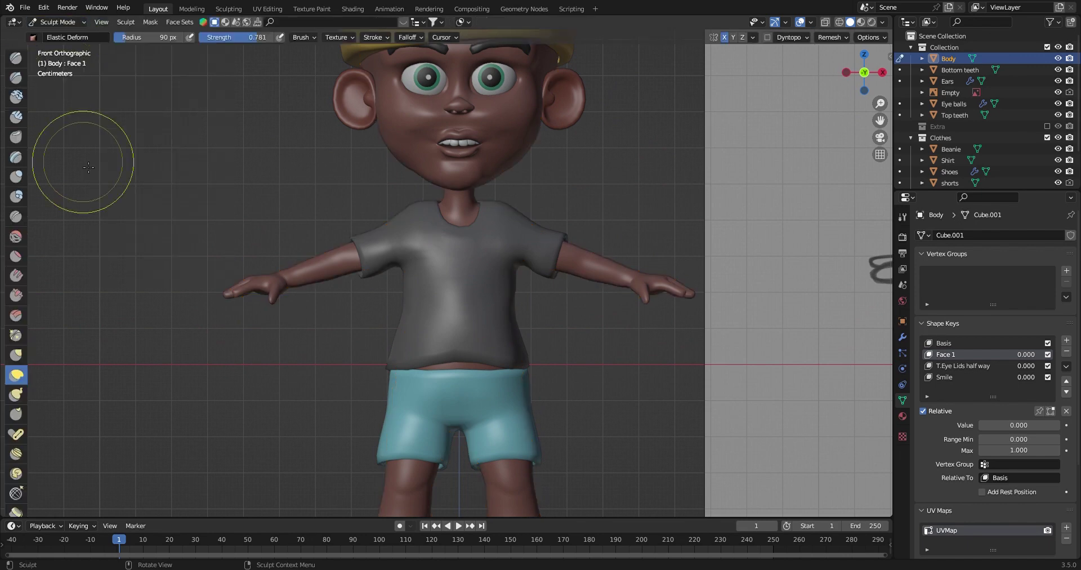
click(17, 354)
click(14, 376)
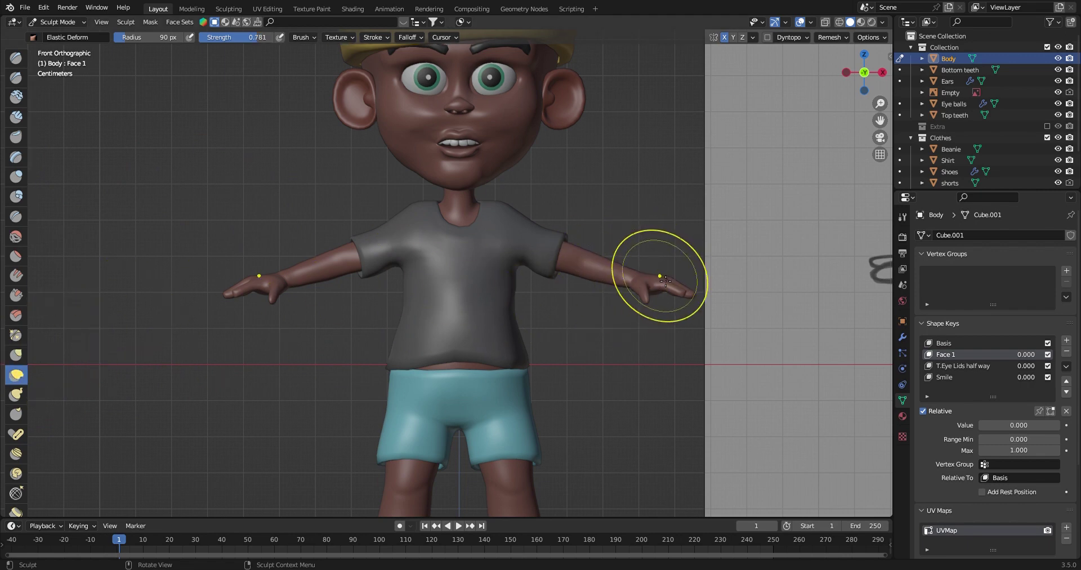
- Keep Elastic Deform active and enlarge its radius to 147 px
scroll(657, 267, down, 1)
scroll(641, 284, up, 2)
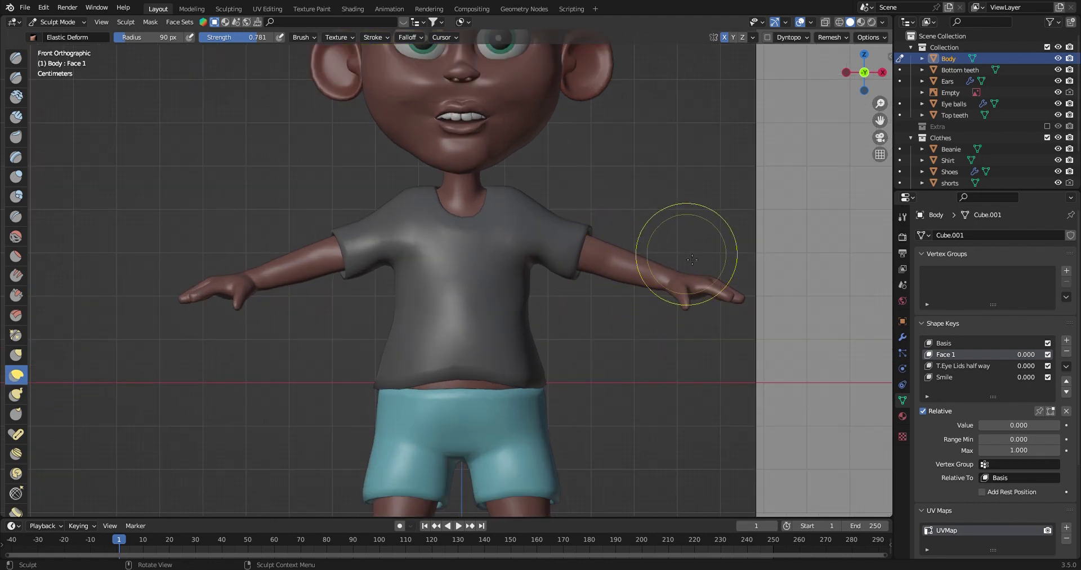
key(g)
click(16, 375)
key(f)
click(667, 307)
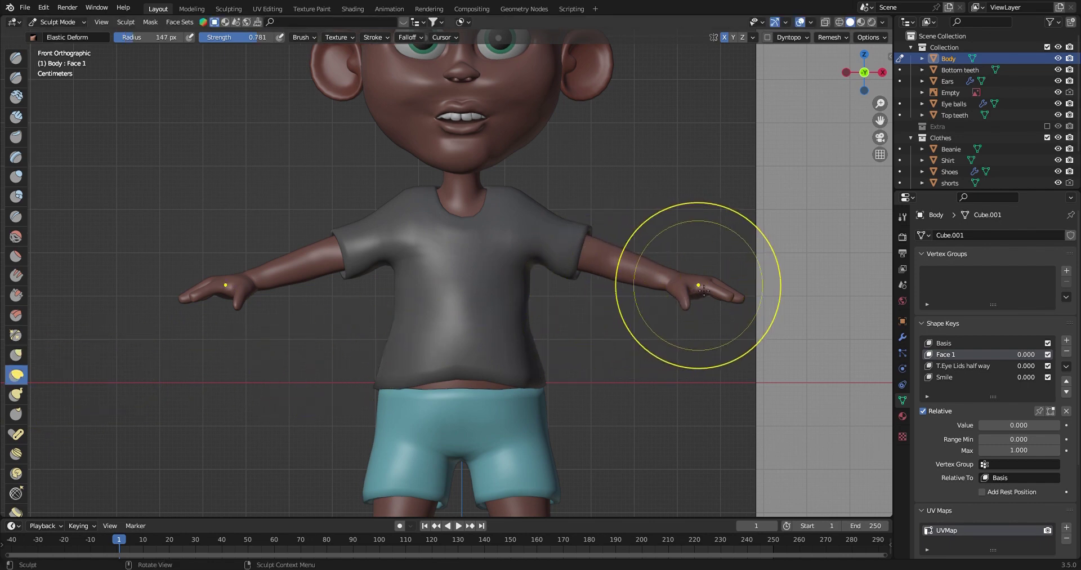
- On the Basis shape key, pull the hands inward, reshape the upper arm, and shrink the radius to 110 px
click(949, 344)
drag(698, 286, 687, 286)
drag(601, 252, 609, 258)
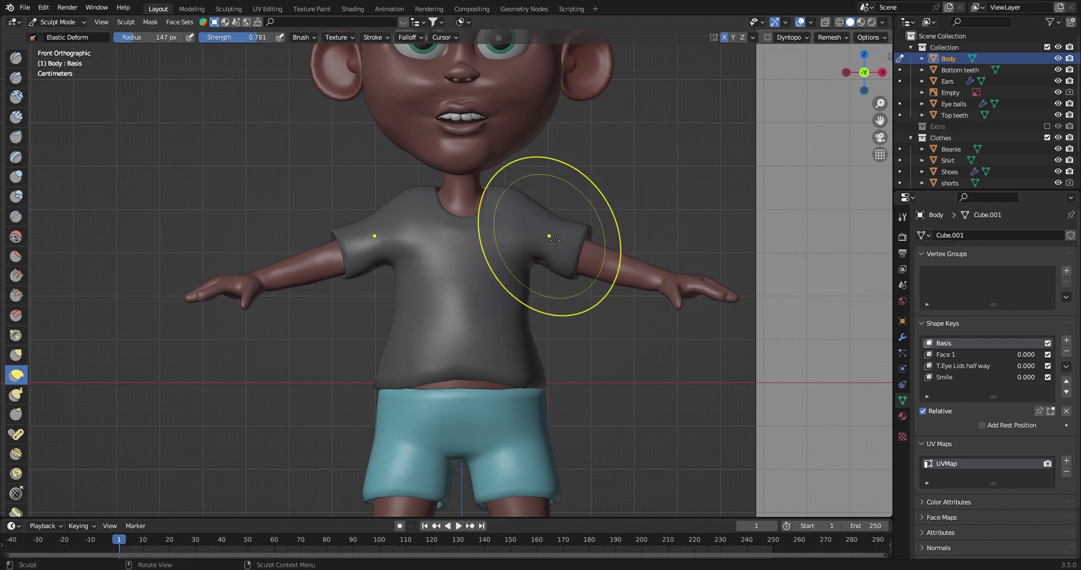
click(476, 196)
- Elastically reshape the neck, jaw, chin and mouth corner
mouse_move(476, 195)
mouse_down()
mouse_move(460, 205)
mouse_move(478, 173)
mouse_up()
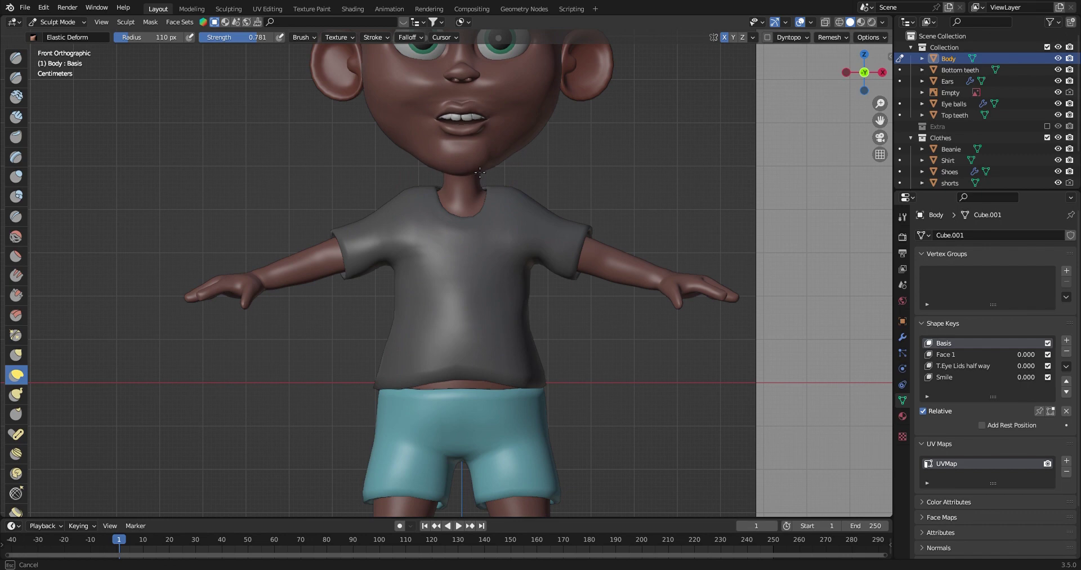
drag(480, 171, 471, 186)
scroll(499, 205, down, 4)
scroll(512, 186, up, 4)
drag(504, 123, 500, 123)
drag(500, 123, 501, 124)
scroll(501, 124, down, 4)
scroll(574, 198, up, 4)
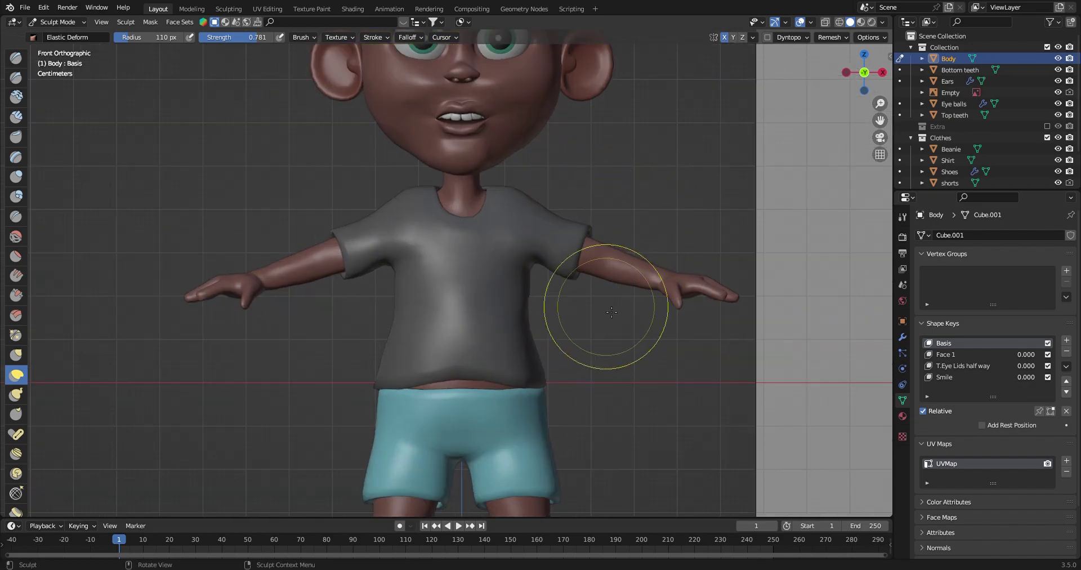
scroll(603, 304, down, 3)
scroll(586, 289, up, 1)
- Review the arm, neck, chest and back of the head from several angles
middle_drag(586, 289, 524, 310)
scroll(521, 311, up, 4)
scroll(521, 311, down, 4)
middle_drag(550, 362, 446, 144)
scroll(446, 145, up, 4)
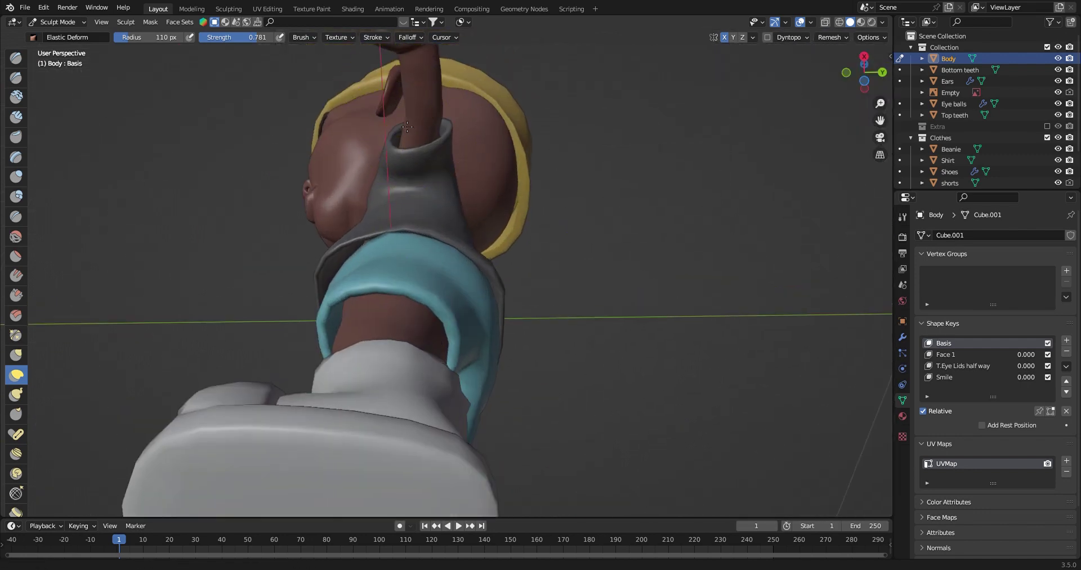
scroll(434, 302, down, 3)
scroll(413, 176, up, 3)
scroll(412, 222, down, 3)
middle_drag(413, 222, 254, 277)
scroll(317, 260, down, 2)
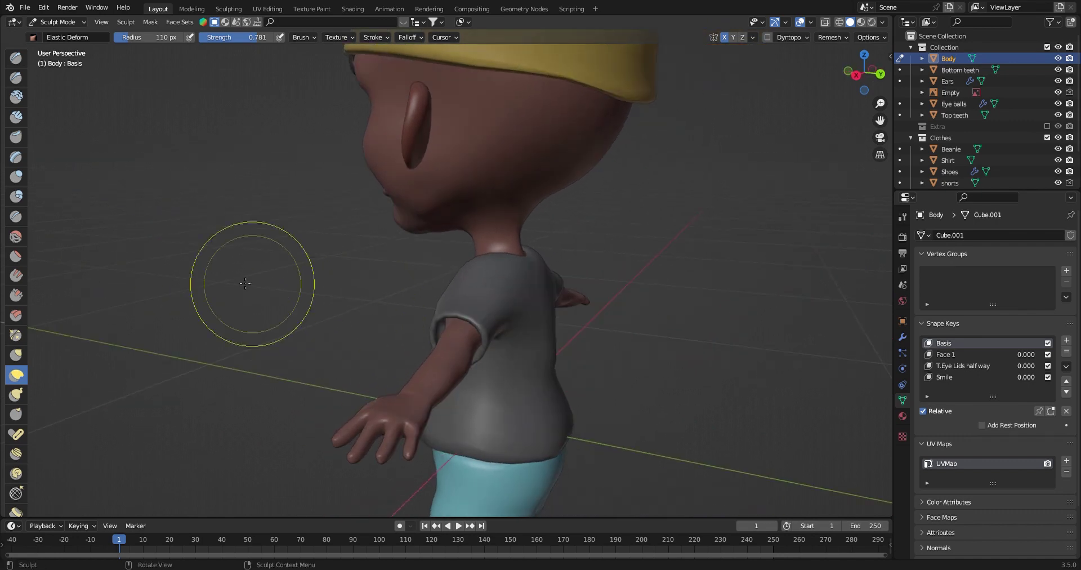
click(15, 176)
- Set the Inflate/Deflate radius to 46 px and inflate the back of the hand with strokes and dabs
key(f)
click(414, 266)
mouse_move(414, 266)
middle_down()
mouse_move(411, 328)
mouse_move(331, 261)
mouse_move(329, 293)
middle_up()
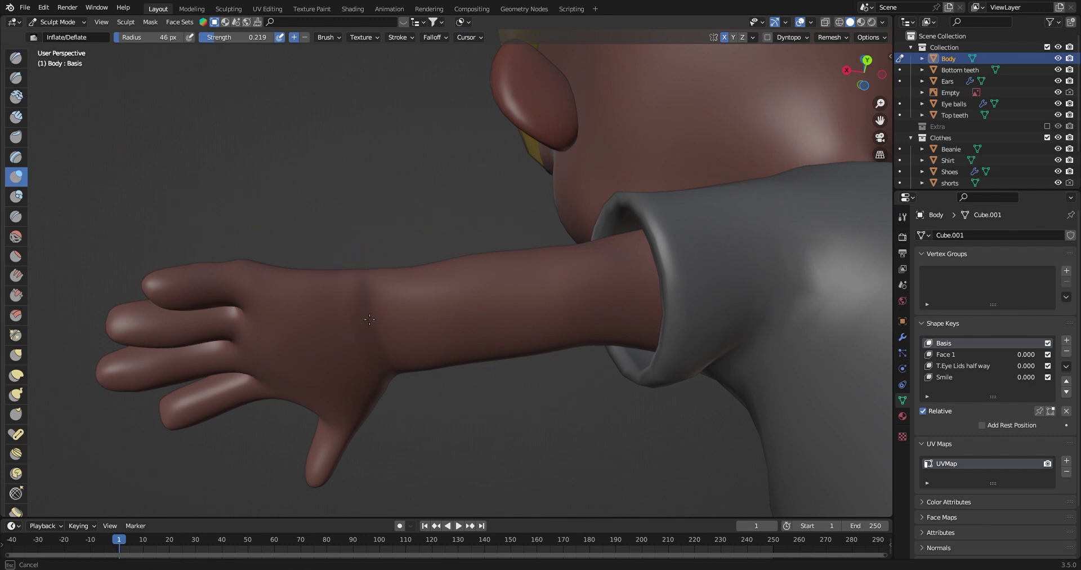
mouse_move(305, 292)
mouse_down()
mouse_move(255, 279)
mouse_move(199, 284)
mouse_move(261, 279)
mouse_move(276, 297)
mouse_up()
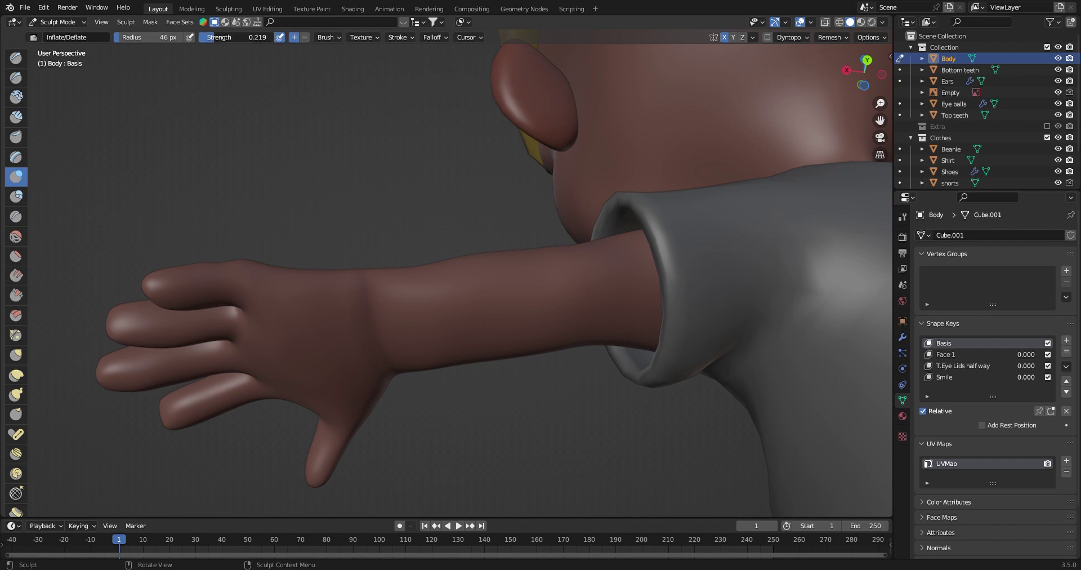
drag(258, 285, 312, 287)
middle_drag(363, 294, 400, 248)
drag(369, 222, 352, 220)
drag(349, 221, 344, 231)
- Review the raised hand, sleeve and arm from all sides against the sketch
mouse_move(350, 229)
middle_down()
mouse_move(394, 189)
mouse_move(387, 163)
mouse_move(398, 231)
mouse_move(446, 188)
mouse_move(447, 150)
mouse_move(535, 99)
middle_up()
scroll(568, 202, up, 3)
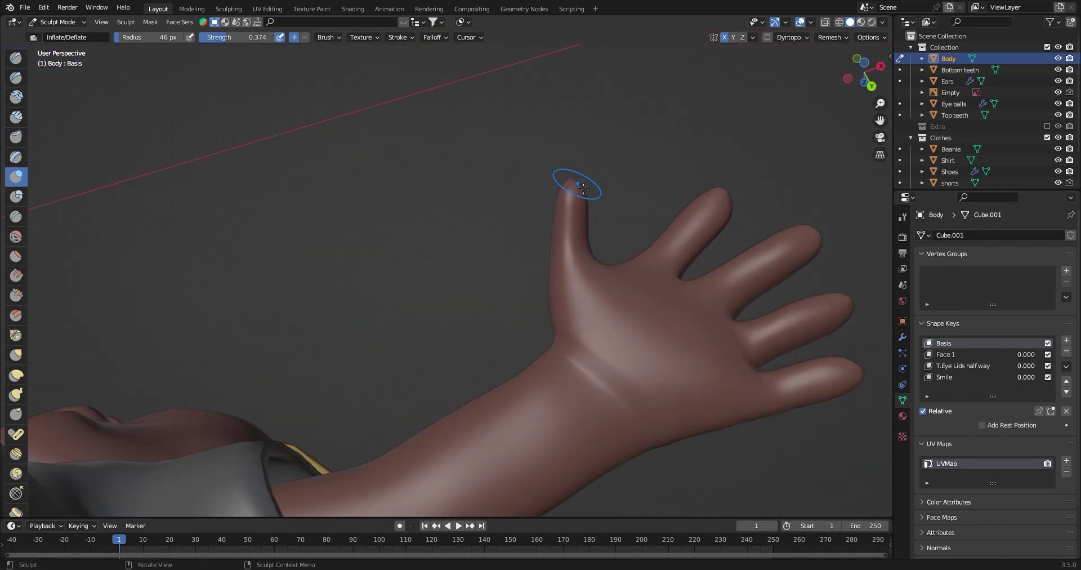
middle_drag(586, 182, 471, 311)
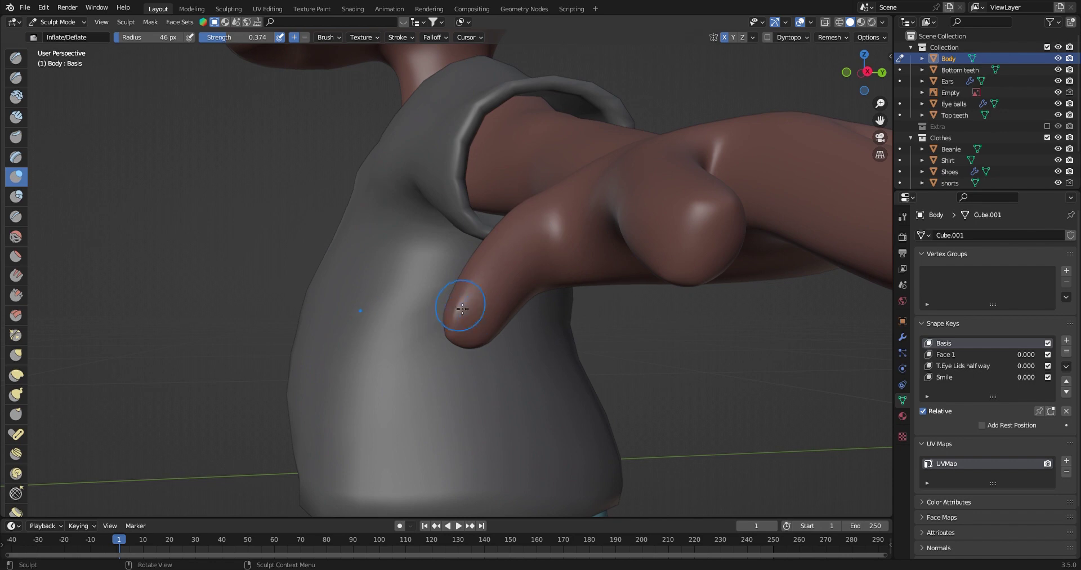
mouse_move(565, 217)
middle_down()
mouse_move(536, 248)
mouse_move(631, 215)
mouse_move(560, 307)
mouse_move(581, 106)
mouse_move(543, 216)
middle_up()
scroll(560, 306, up, 4)
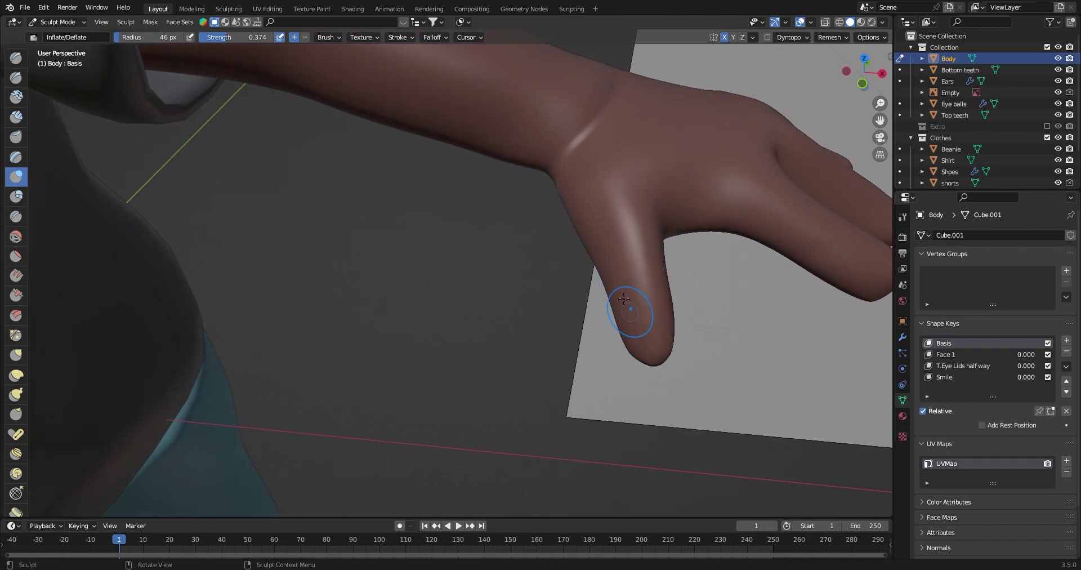
middle_drag(625, 295, 512, 151)
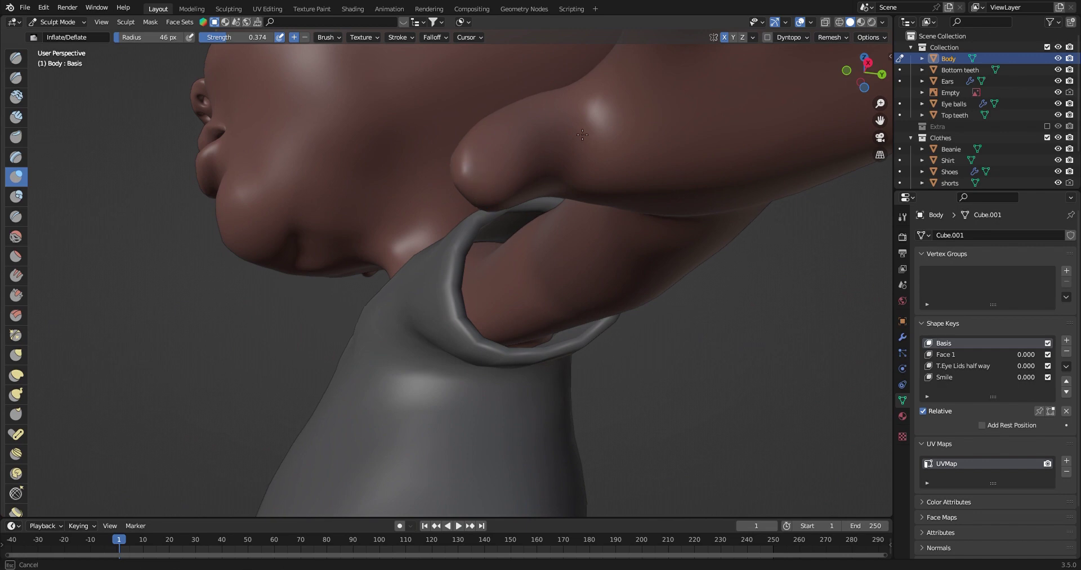
mouse_move(612, 207)
middle_down()
mouse_move(632, 114)
mouse_move(580, 158)
mouse_move(519, 360)
middle_up()
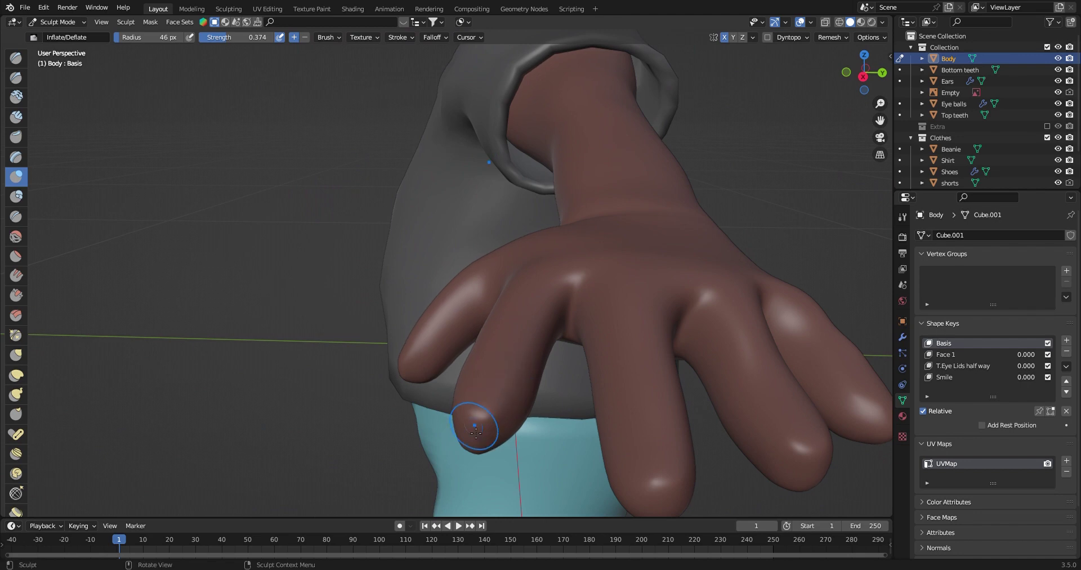
middle_drag(520, 388, 548, 325)
mouse_move(682, 281)
middle_down()
mouse_move(560, 284)
mouse_move(579, 196)
mouse_move(546, 316)
middle_up()
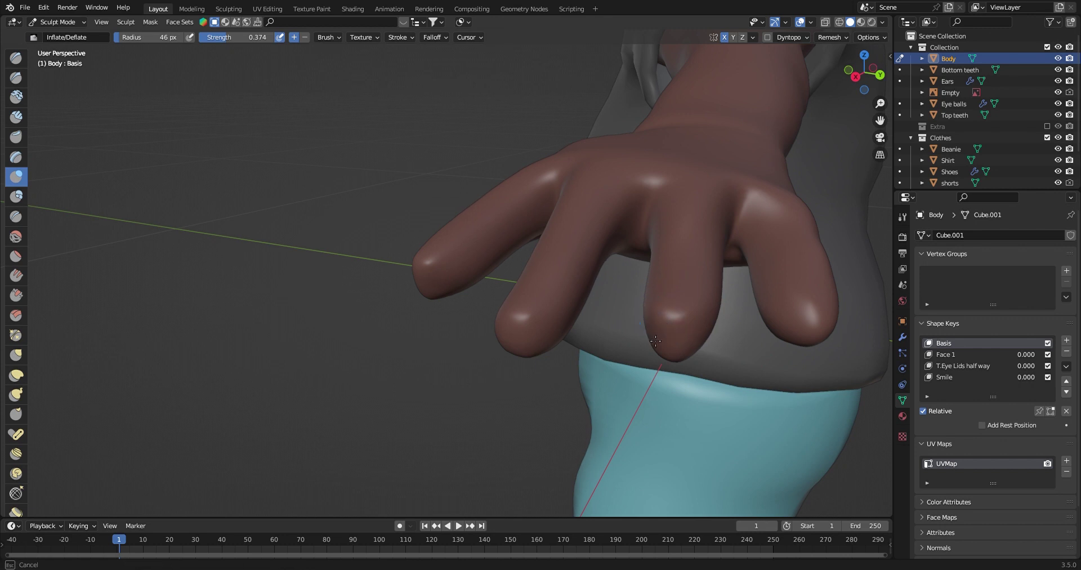
- Inflate along a finger toward its tip, viewing the hand from palm and back sides
middle_drag(682, 332, 592, 276)
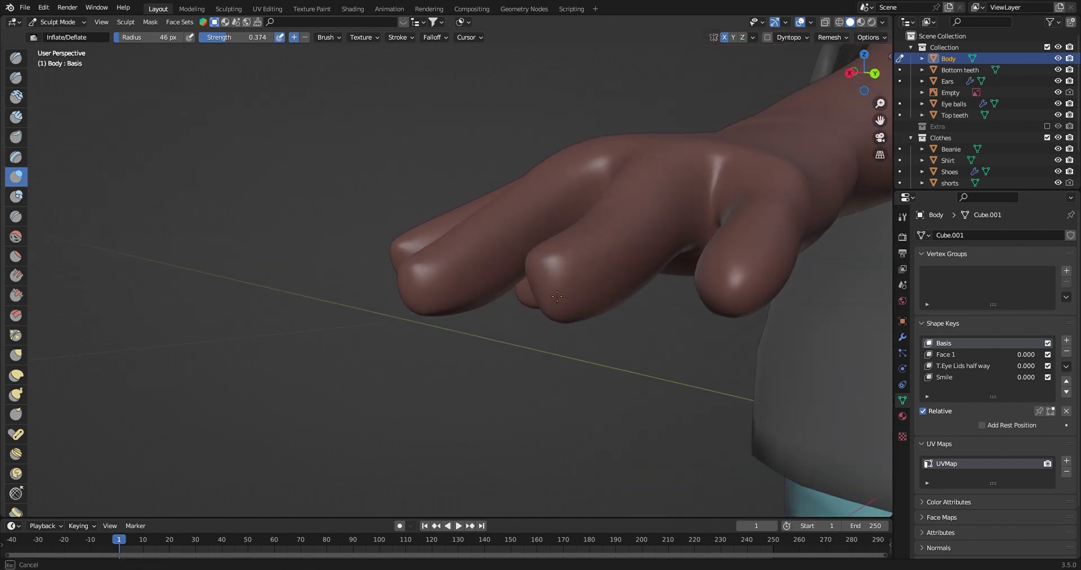
middle_drag(541, 298, 612, 241)
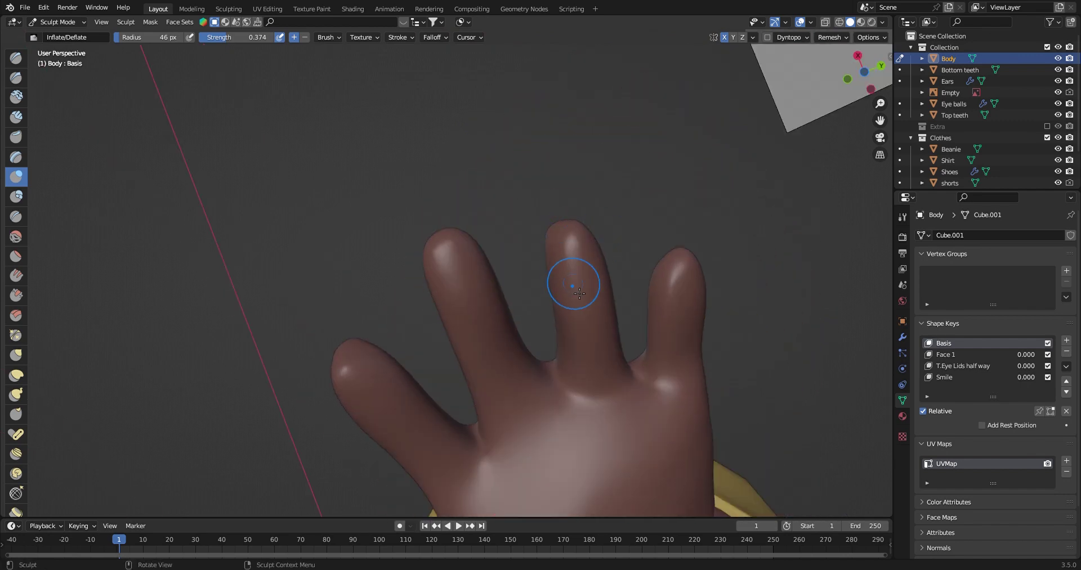
mouse_move(570, 348)
middle_down()
mouse_move(569, 393)
mouse_move(542, 246)
mouse_move(603, 186)
mouse_move(410, 246)
mouse_move(374, 282)
middle_up()
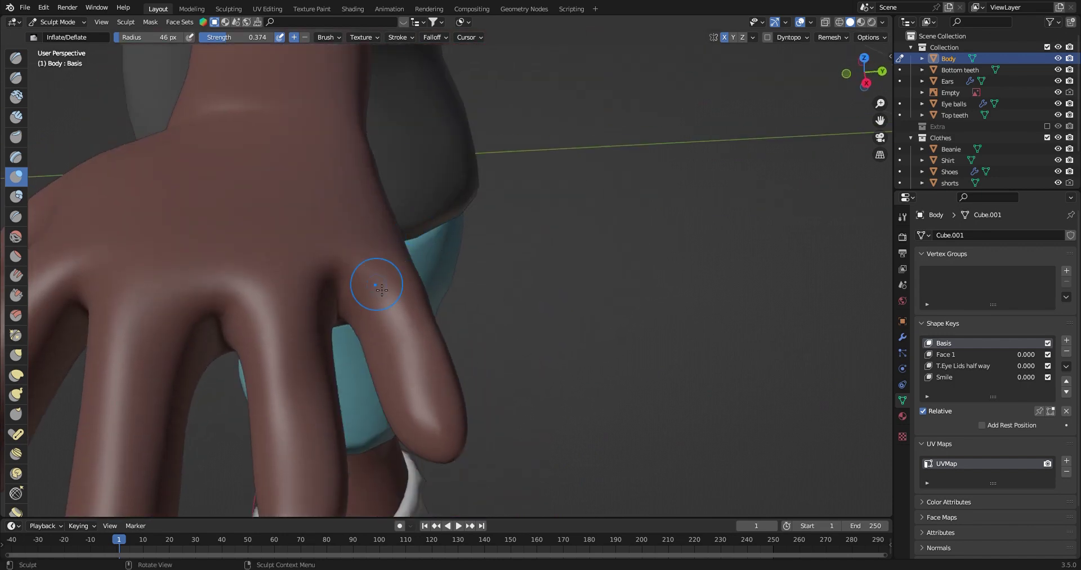
mouse_move(378, 324)
mouse_down()
mouse_move(407, 400)
mouse_move(386, 360)
mouse_move(390, 412)
mouse_move(393, 388)
mouse_move(438, 464)
mouse_move(395, 431)
mouse_move(421, 443)
mouse_up()
middle_drag(426, 435, 411, 314)
scroll(411, 314, up, 2)
scroll(318, 312, down, 3)
middle_drag(318, 313, 295, 355)
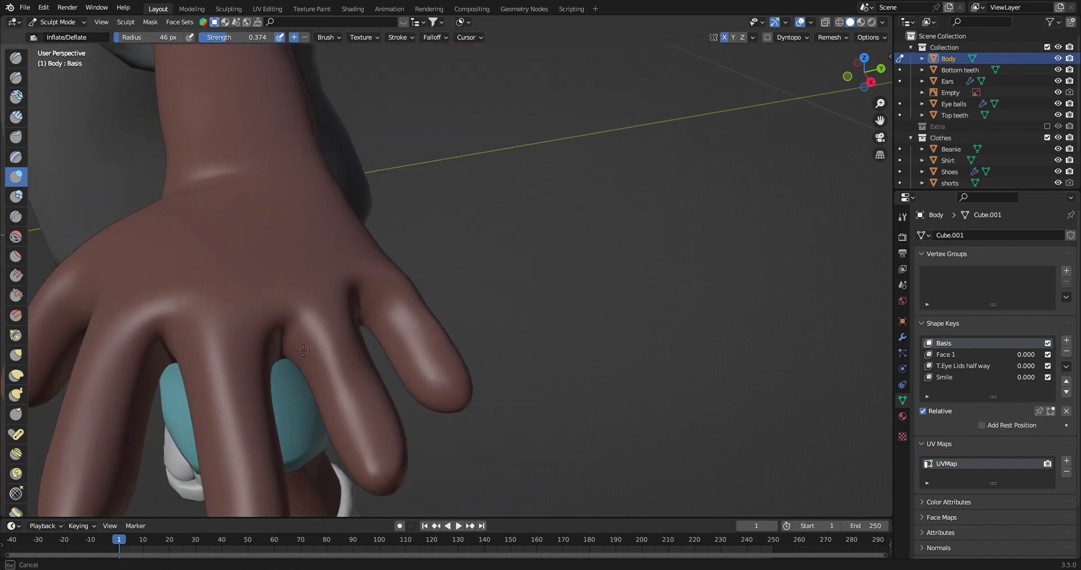
mouse_move(353, 444)
middle_down()
mouse_move(368, 312)
mouse_move(332, 363)
middle_up()
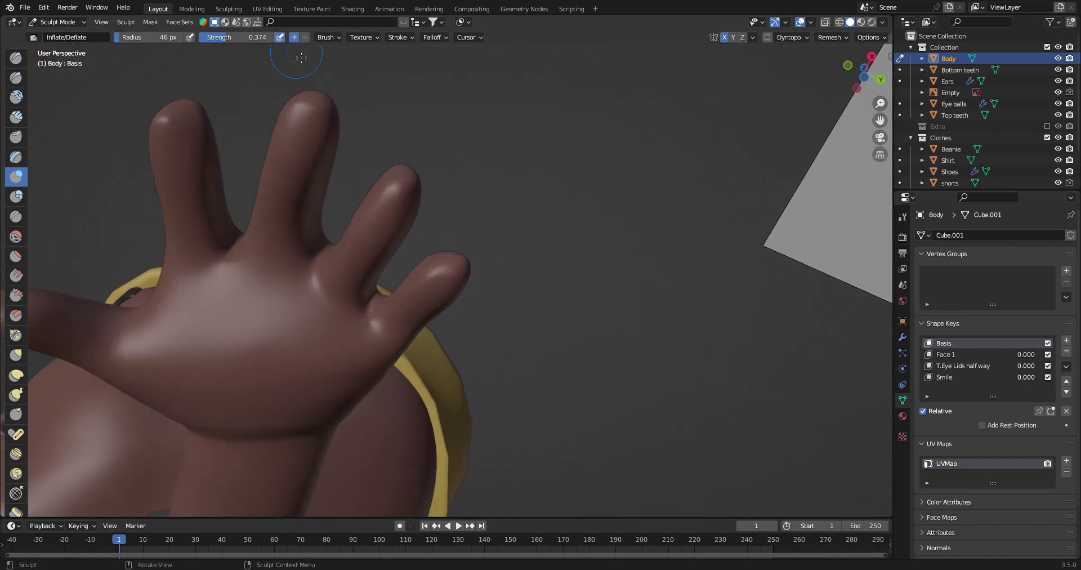
- Set the Inflate/Deflate radius to 64 px and inflate the centre and left side of the palm
key(f)
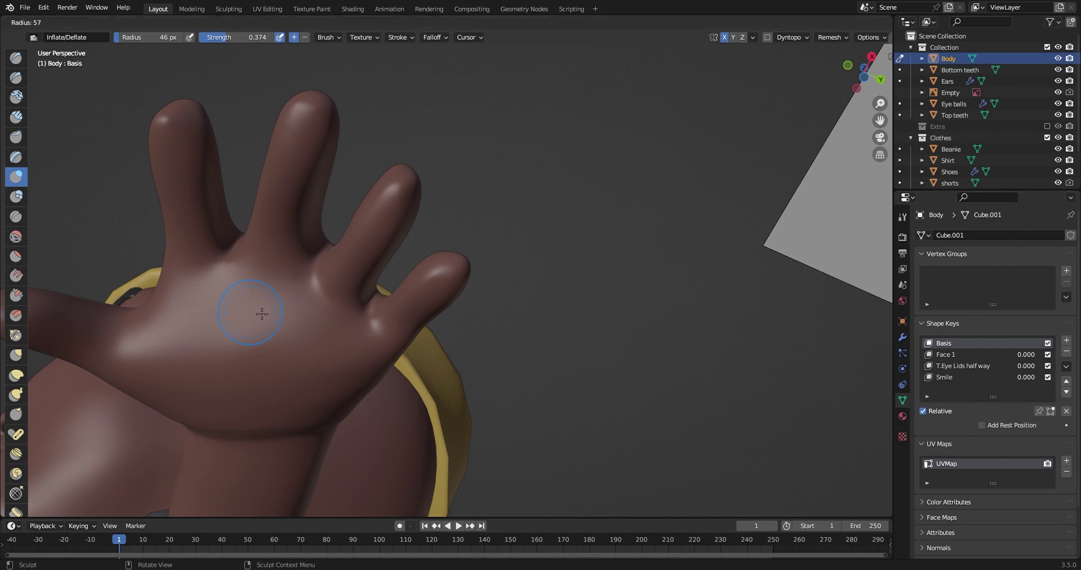
click(266, 310)
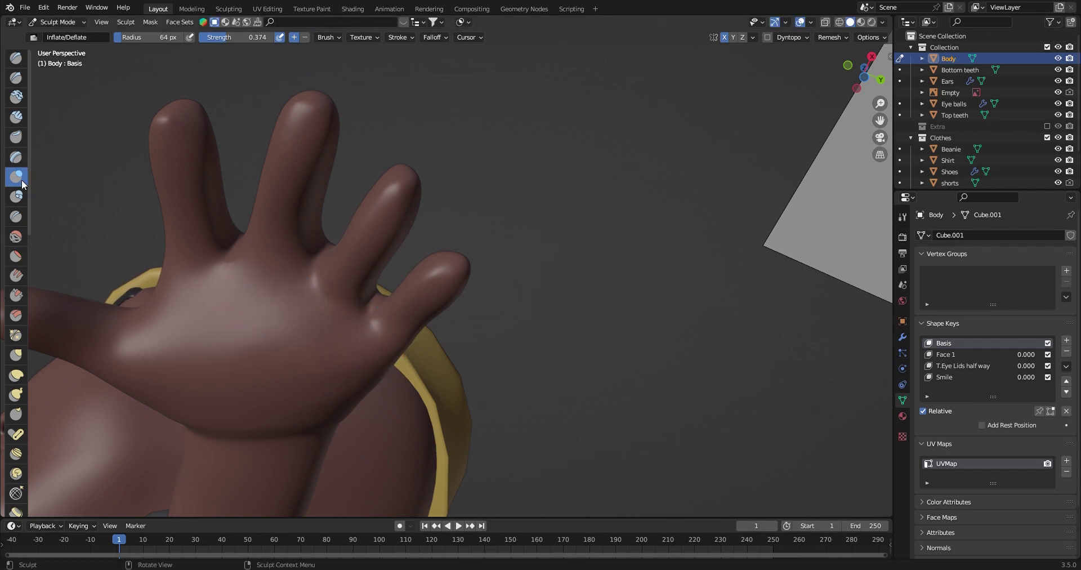
mouse_move(312, 324)
mouse_down()
mouse_move(308, 347)
mouse_move(270, 350)
mouse_up()
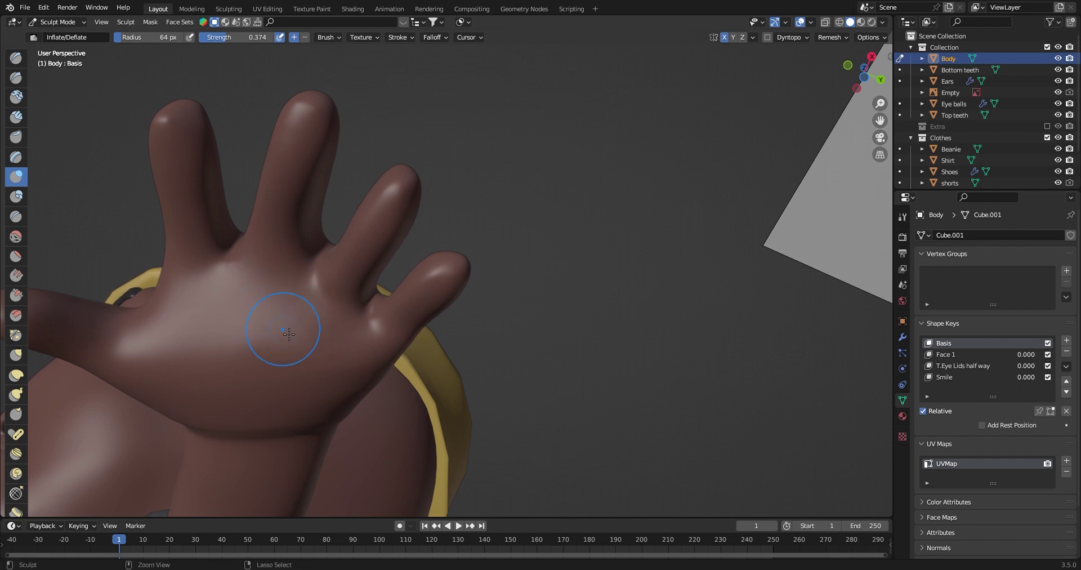
drag(337, 312, 207, 303)
- Check the fuller palm, knuckles and forearm from many angles
mouse_move(321, 353)
middle_down()
mouse_move(361, 338)
mouse_move(446, 367)
mouse_move(494, 281)
mouse_move(389, 409)
mouse_move(439, 119)
middle_up()
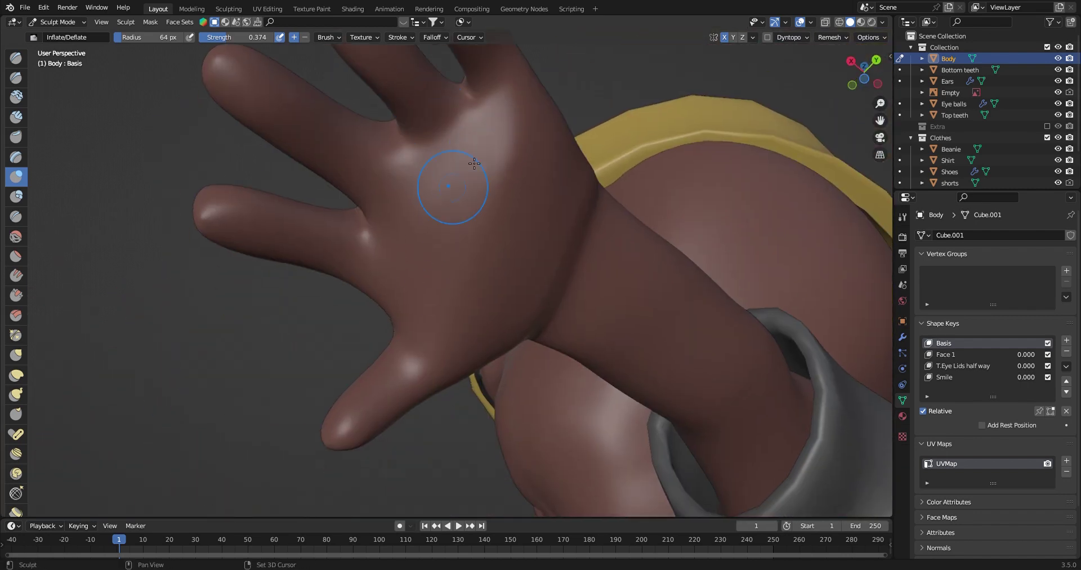
middle_drag(410, 150, 476, 176)
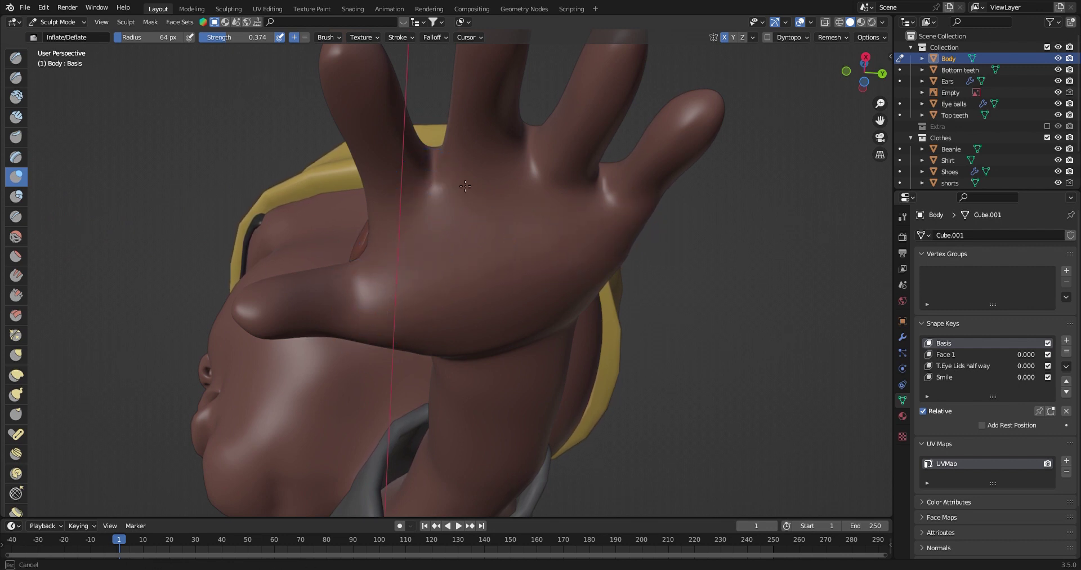
mouse_move(608, 193)
middle_down()
mouse_move(558, 319)
mouse_move(560, 259)
middle_up()
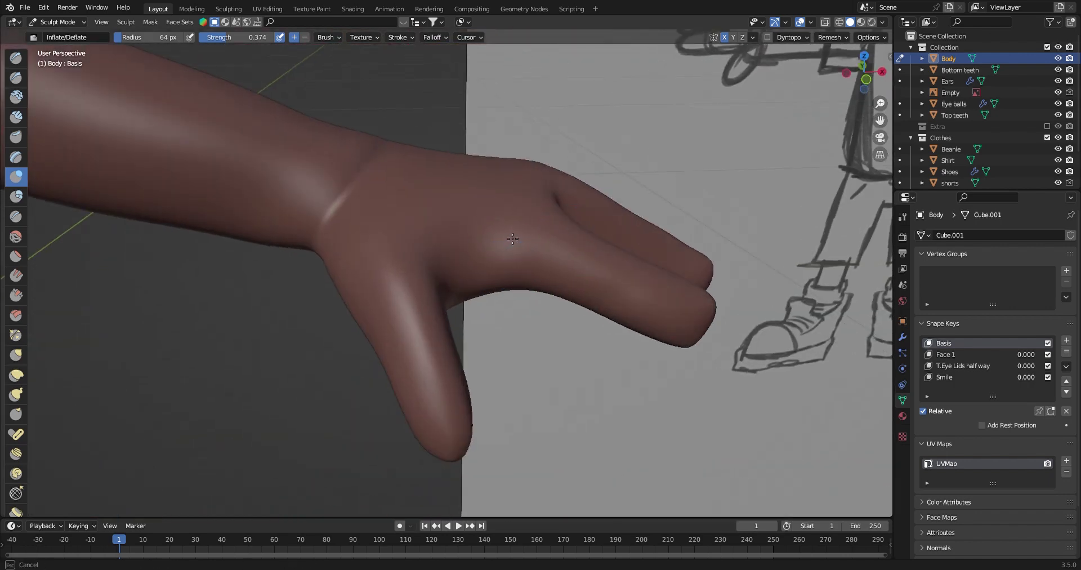
mouse_move(541, 247)
middle_down()
mouse_move(449, 314)
mouse_move(423, 259)
mouse_move(518, 227)
mouse_move(461, 302)
middle_up()
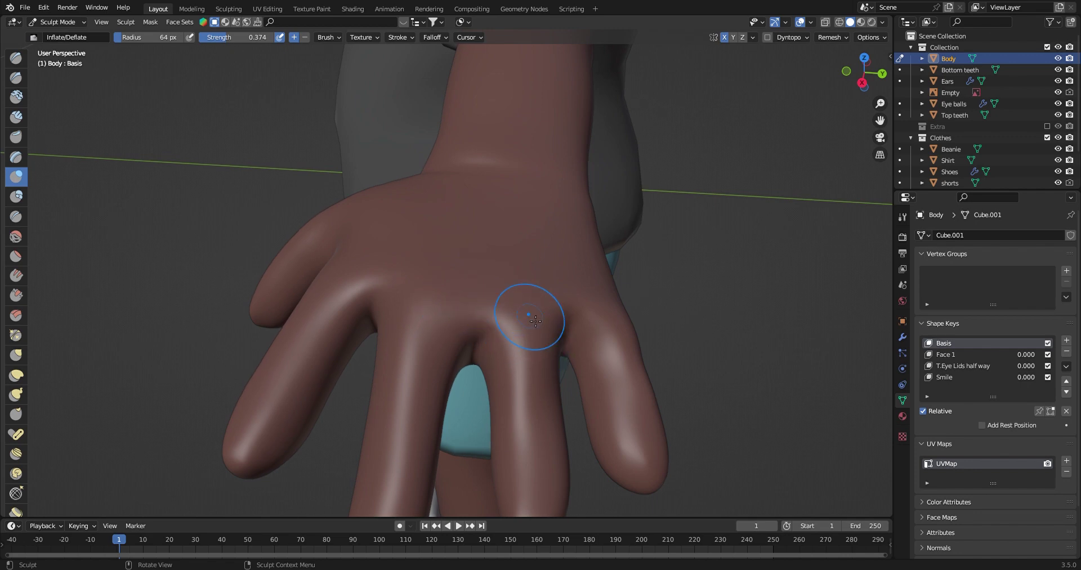
mouse_move(470, 314)
middle_down()
mouse_move(434, 277)
mouse_move(446, 272)
middle_up()
scroll(446, 273, up, 5)
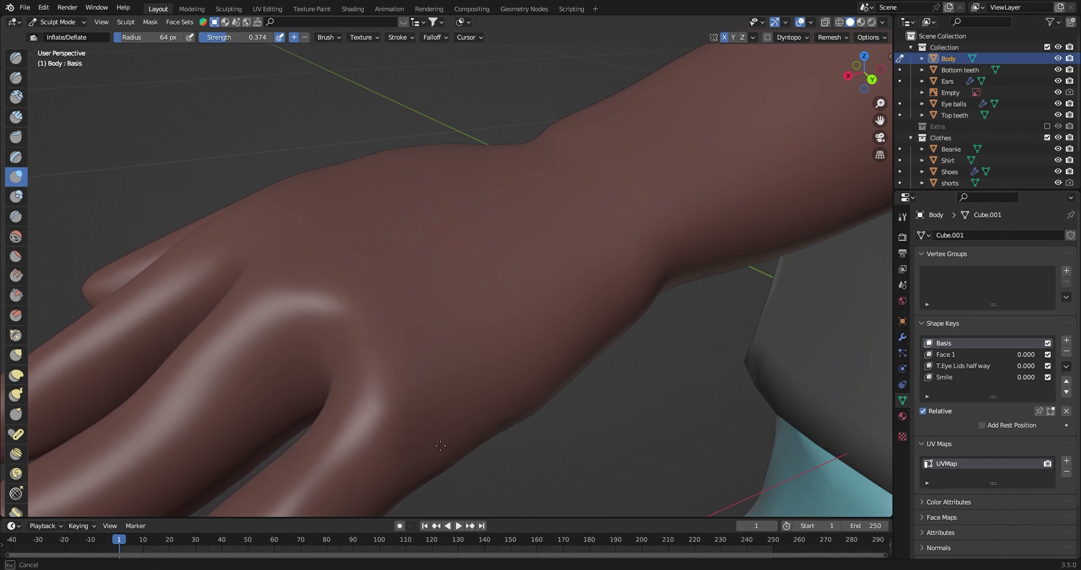
scroll(445, 427, down, 3)
middle_drag(422, 386, 524, 351)
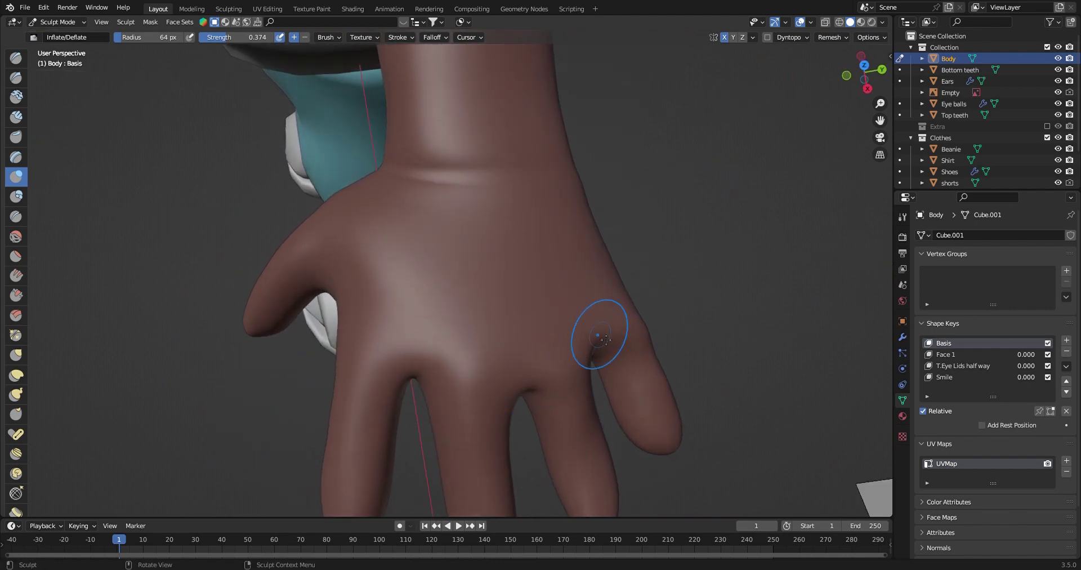
middle_drag(605, 338, 567, 290)
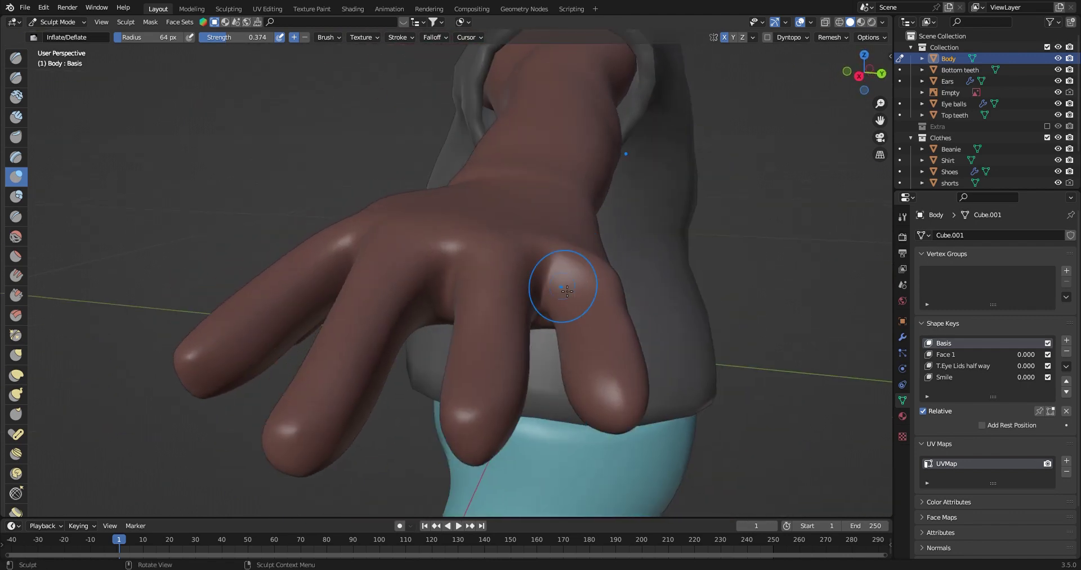
middle_drag(581, 304, 532, 380)
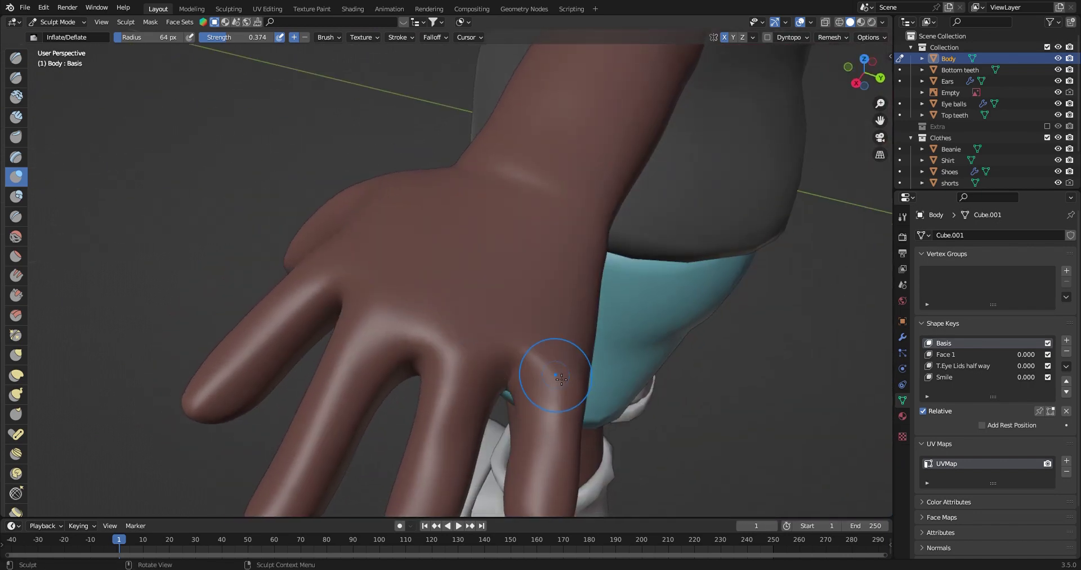
key(g)
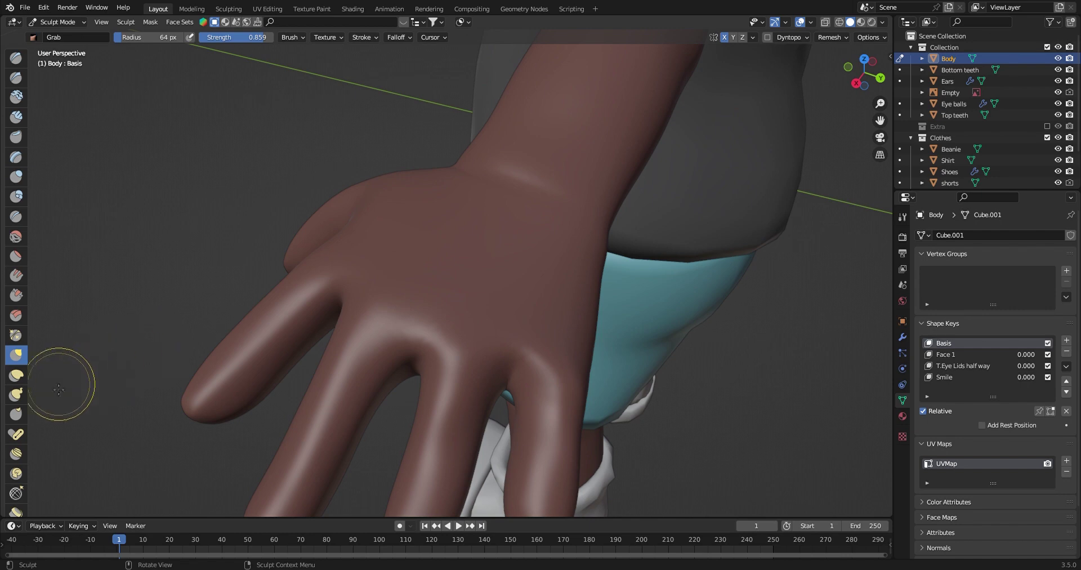
- Elastic-deform the side of the hand, top of the wrist and lower forearm edge with an 89 px brush
click(15, 374)
key(f)
click(489, 386)
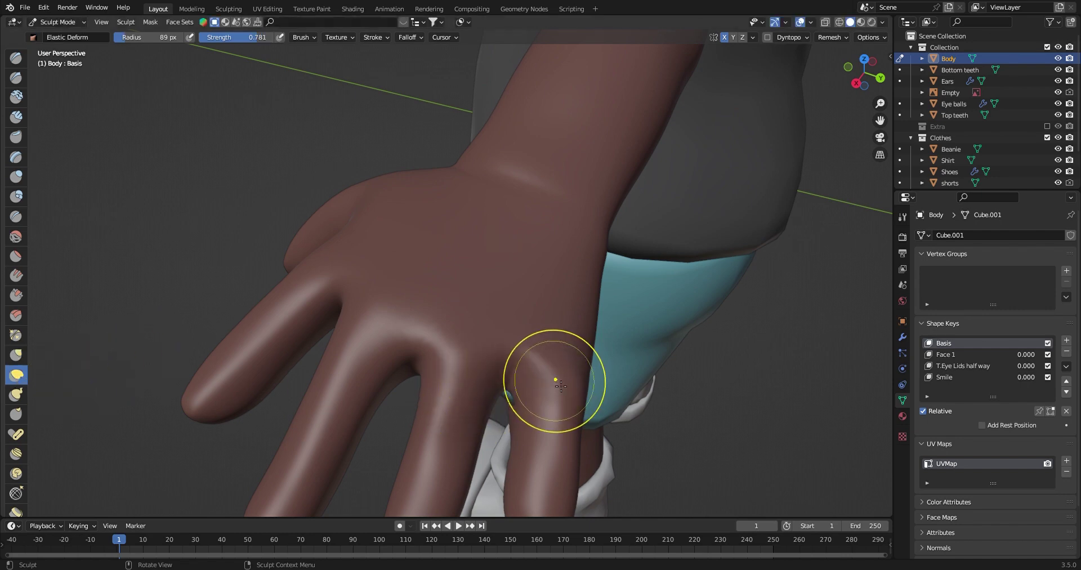
drag(518, 386, 521, 392)
mouse_move(521, 392)
middle_down()
mouse_move(483, 157)
mouse_move(416, 309)
mouse_move(441, 357)
middle_up()
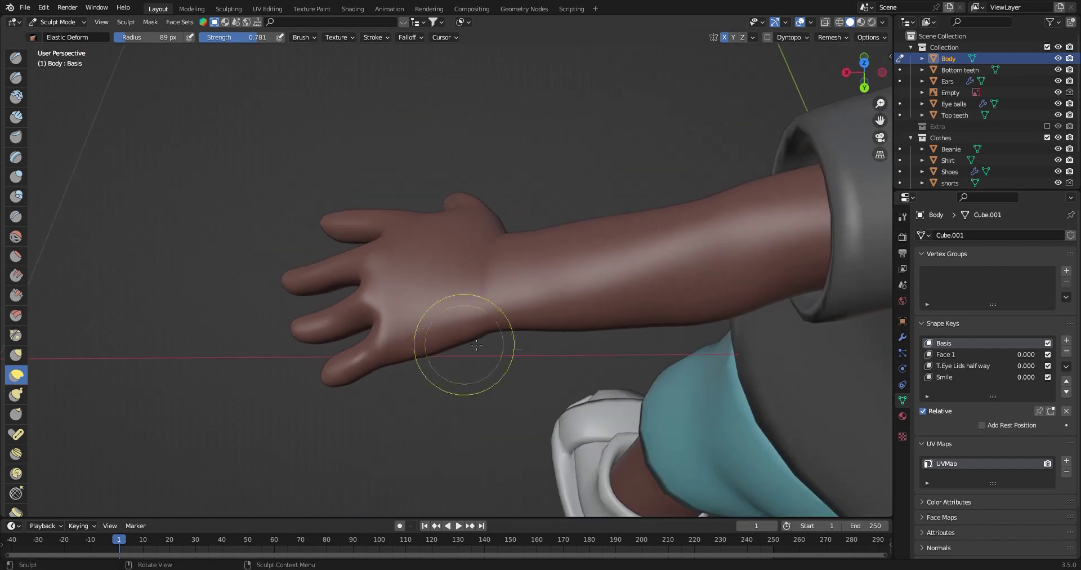
scroll(483, 338, up, 2)
scroll(492, 332, up, 2)
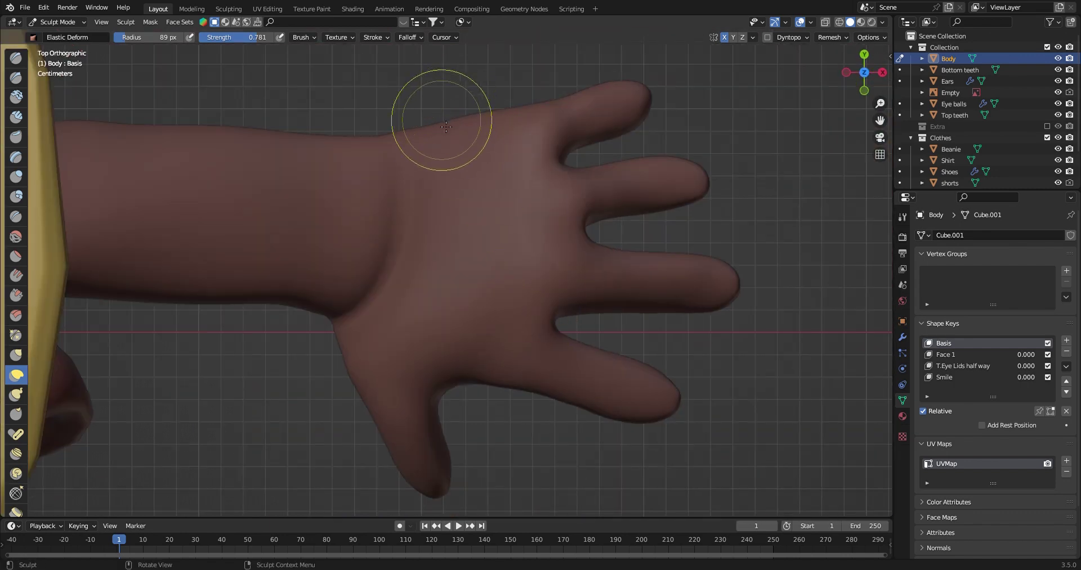
mouse_move(381, 137)
mouse_down()
mouse_move(386, 148)
mouse_move(232, 142)
mouse_up()
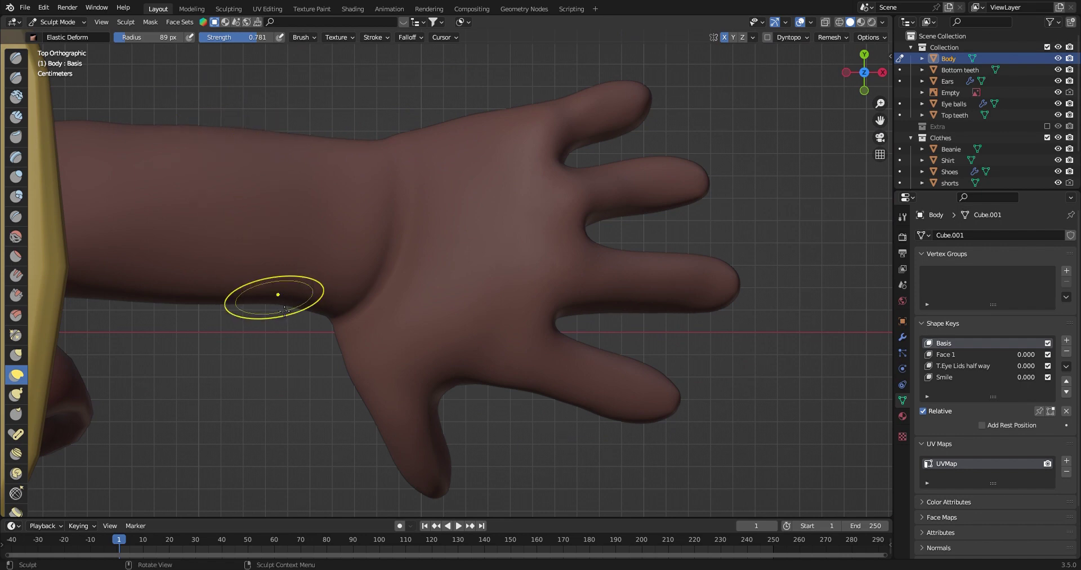
drag(289, 323, 284, 299)
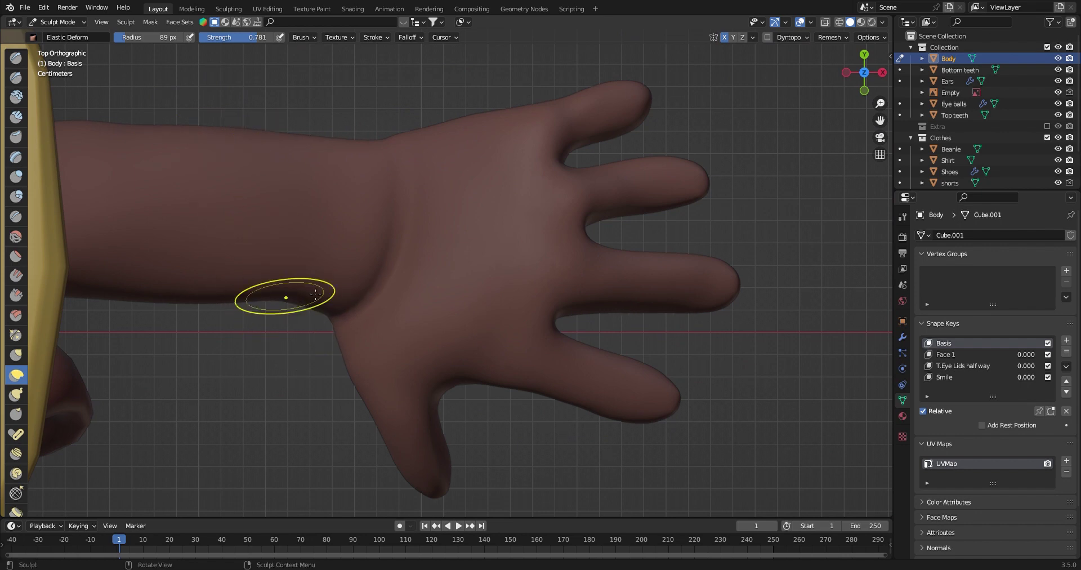
- Pull the skin between the fingers apart with the Grab brush, viewed from the palm side
scroll(403, 323, down, 6)
mouse_move(422, 321)
middle_down()
mouse_move(383, 176)
mouse_move(411, 150)
middle_up()
scroll(405, 197, up, 5)
scroll(449, 291, up, 4)
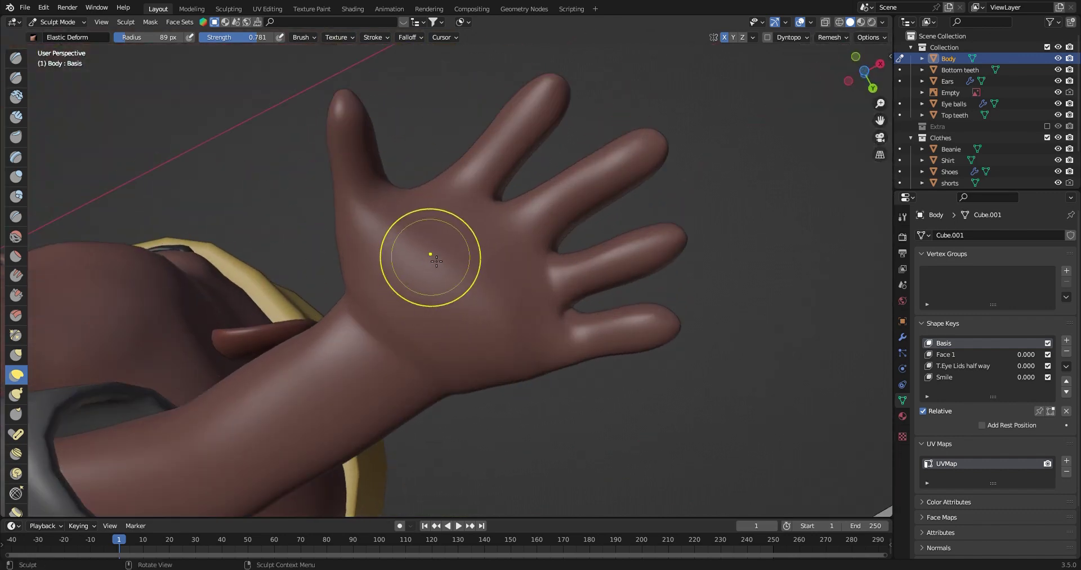
key(KP_1)
scroll(446, 343, up, 2)
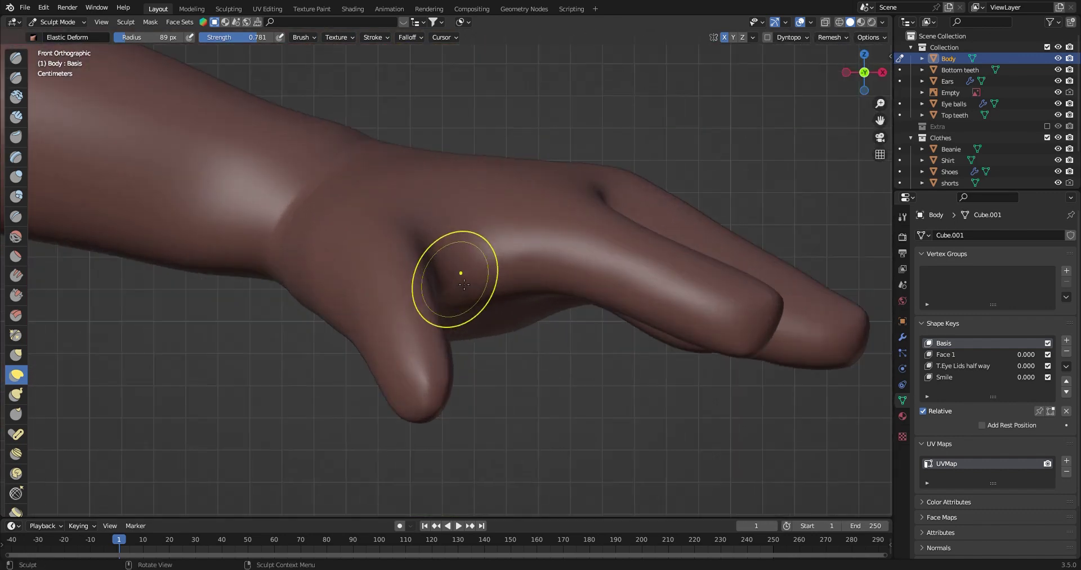
scroll(530, 260, down, 4)
middle_drag(531, 261, 422, 350)
scroll(504, 399, up, 3)
mouse_move(504, 399)
middle_down()
mouse_move(476, 212)
mouse_move(450, 353)
middle_up()
key(g)
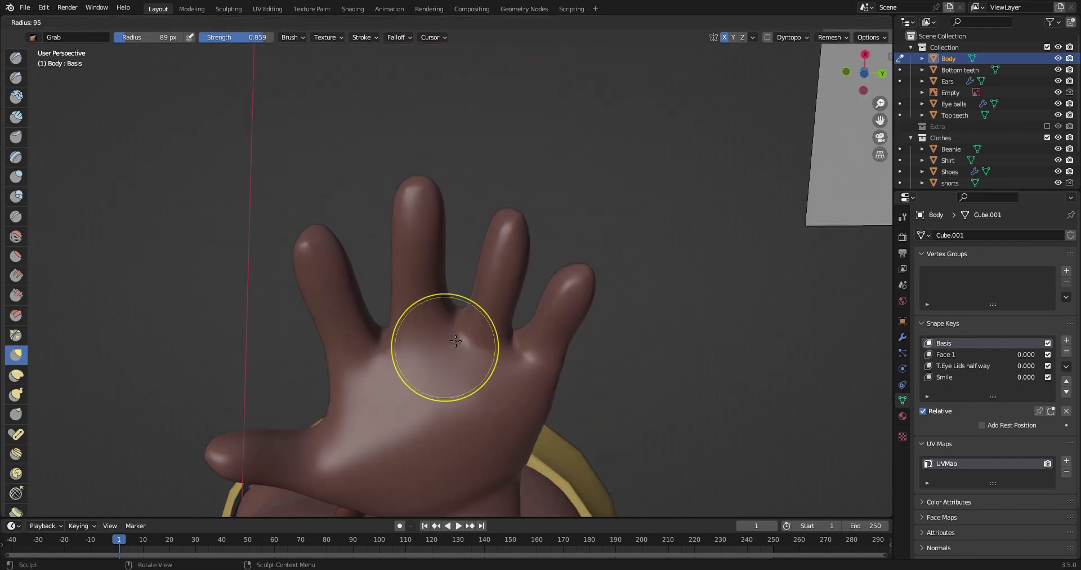
mouse_move(473, 297)
mouse_down()
mouse_move(465, 317)
mouse_move(512, 323)
mouse_move(509, 345)
mouse_move(463, 327)
mouse_move(410, 350)
mouse_move(374, 330)
mouse_move(391, 351)
mouse_up()
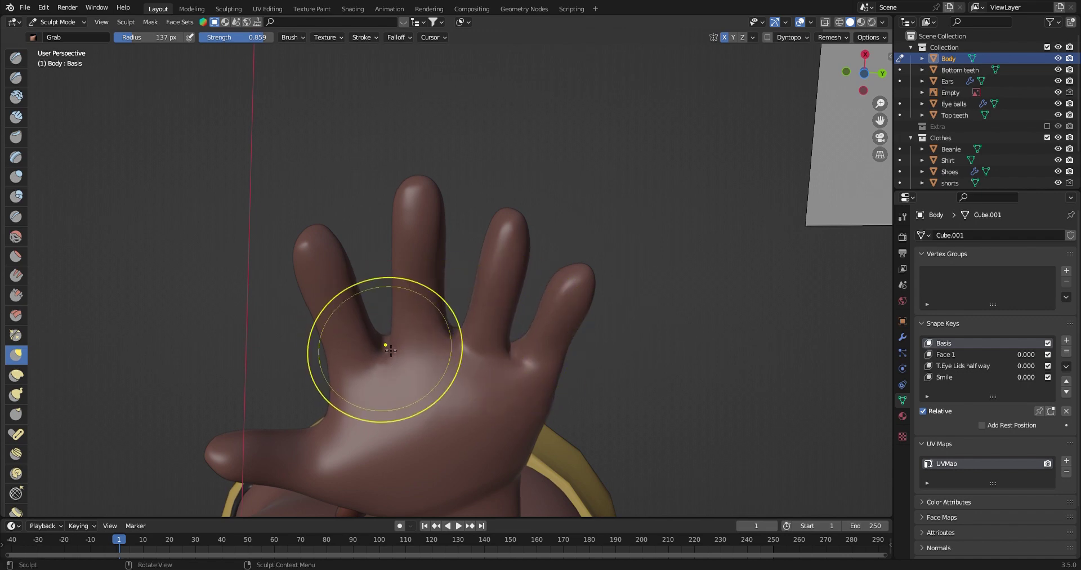
scroll(390, 351, down, 5)
- Inflate a rounded bulge on the back of the wrist with a 63 px Inflate/Deflate brush
mouse_move(349, 360)
middle_down()
mouse_move(321, 470)
mouse_move(478, 326)
middle_up()
scroll(510, 298, up, 4)
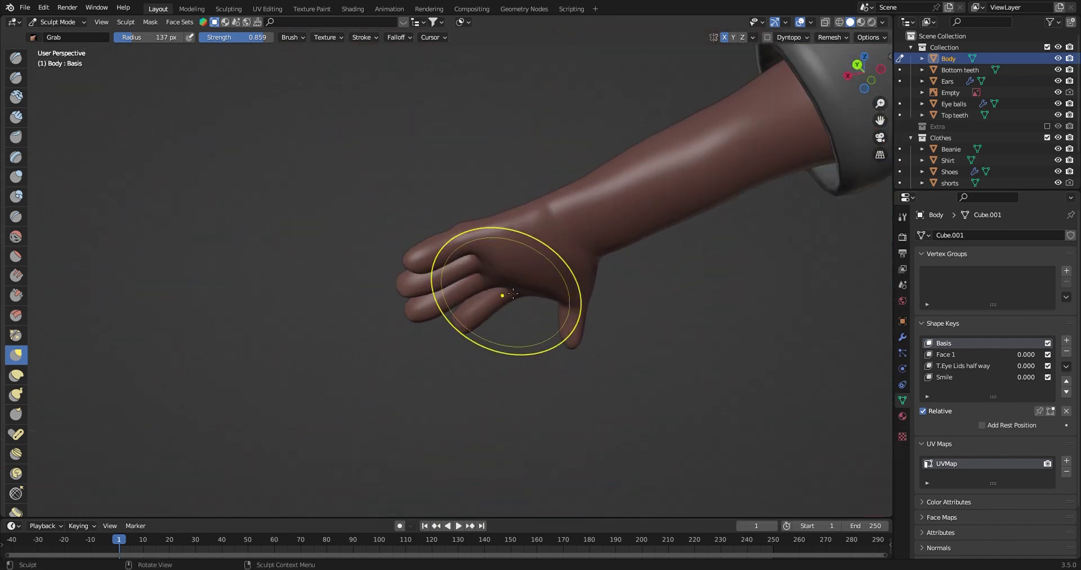
click(16, 176)
key(f)
click(506, 338)
drag(551, 229, 557, 261)
middle_drag(557, 261, 607, 207)
- Puff up the upper fingertip and the web between the fingers with a 39 px Inflate brush
key(f)
click(545, 222)
mouse_move(510, 203)
mouse_down()
mouse_move(546, 225)
mouse_move(513, 220)
mouse_move(496, 202)
mouse_move(502, 215)
mouse_move(478, 191)
mouse_move(482, 206)
mouse_move(549, 218)
mouse_up()
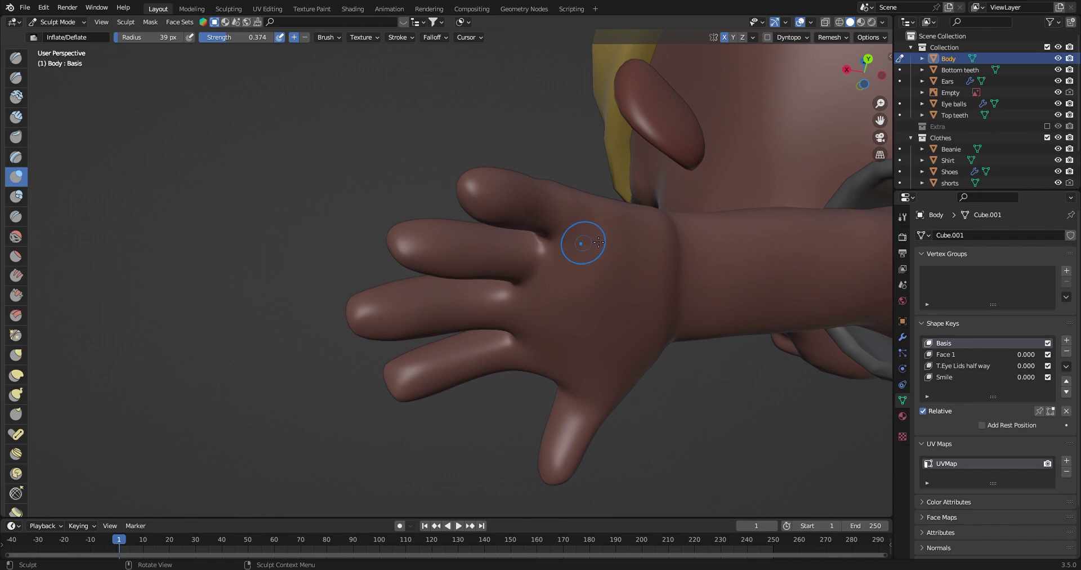
mouse_move(601, 252)
middle_down()
mouse_move(707, 352)
mouse_move(434, 229)
mouse_move(602, 290)
middle_up()
drag(601, 290, 576, 256)
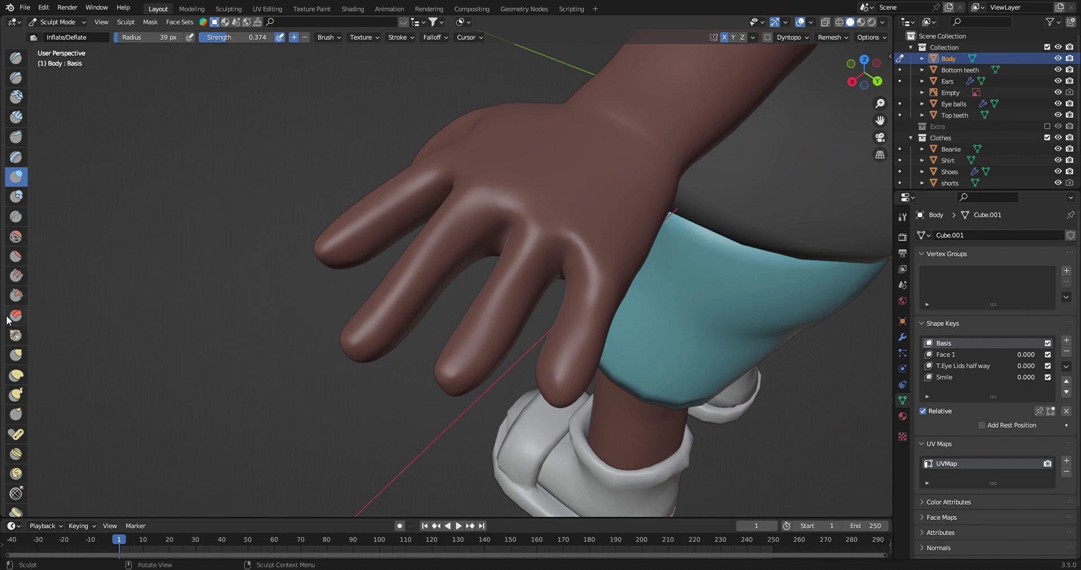
- Fill the creases between the fingers and at their base with the Fill/Deepen brush
click(16, 275)
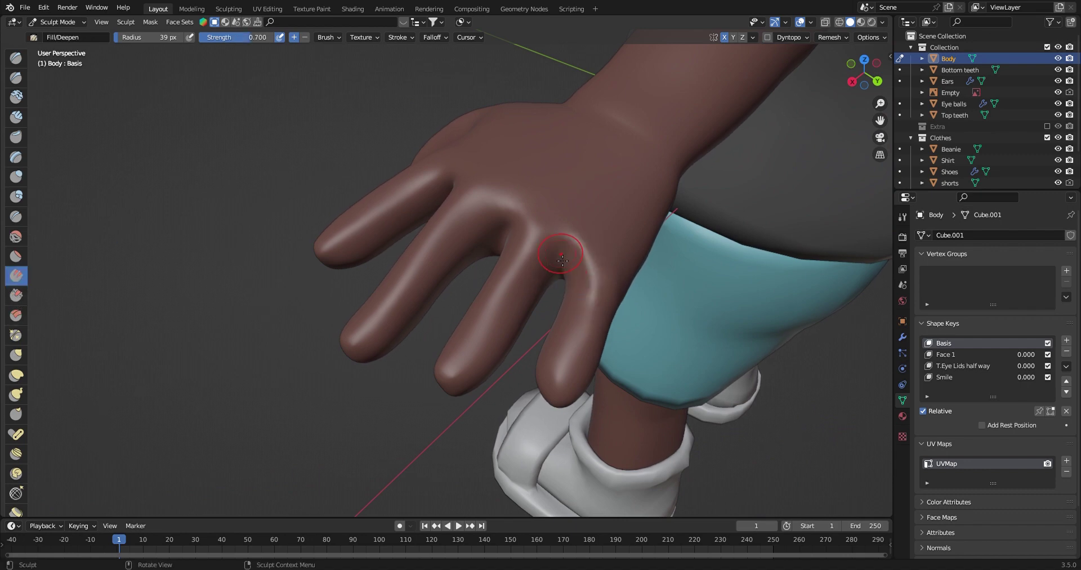
middle_drag(568, 287, 594, 209)
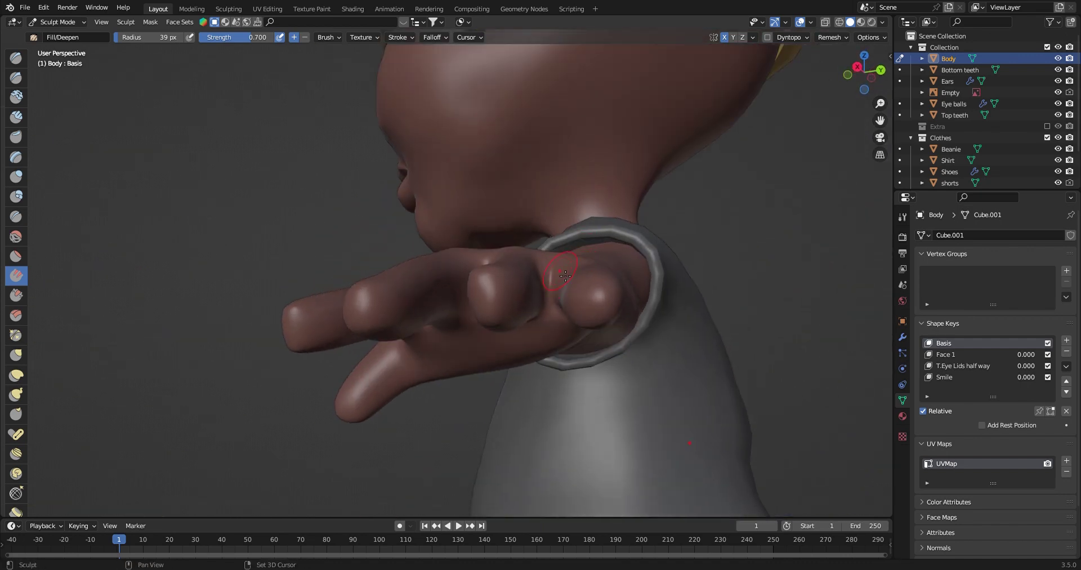
middle_drag(558, 290, 487, 255)
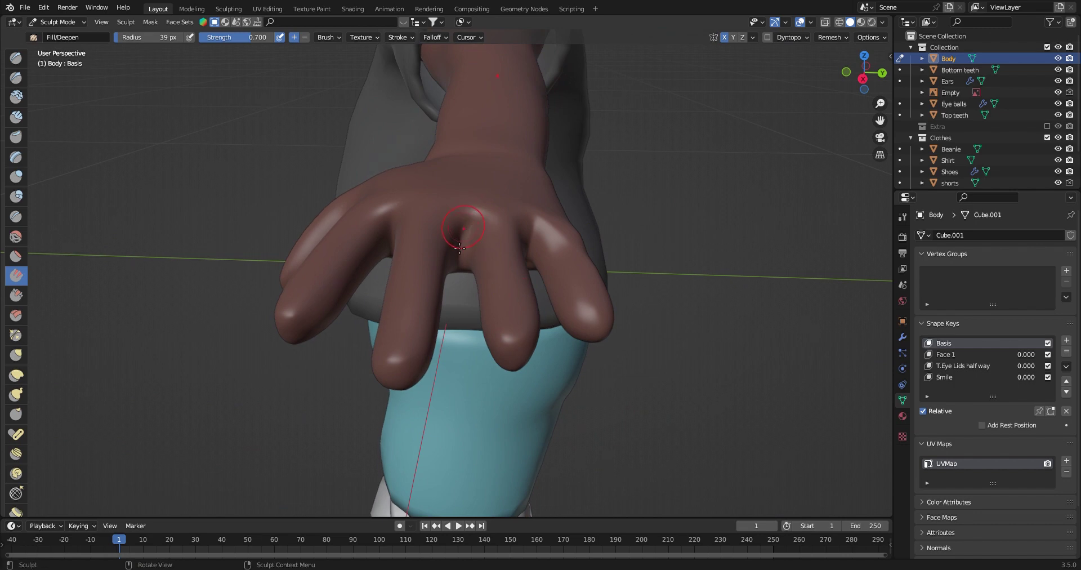
middle_drag(463, 236, 504, 220)
scroll(504, 221, up, 3)
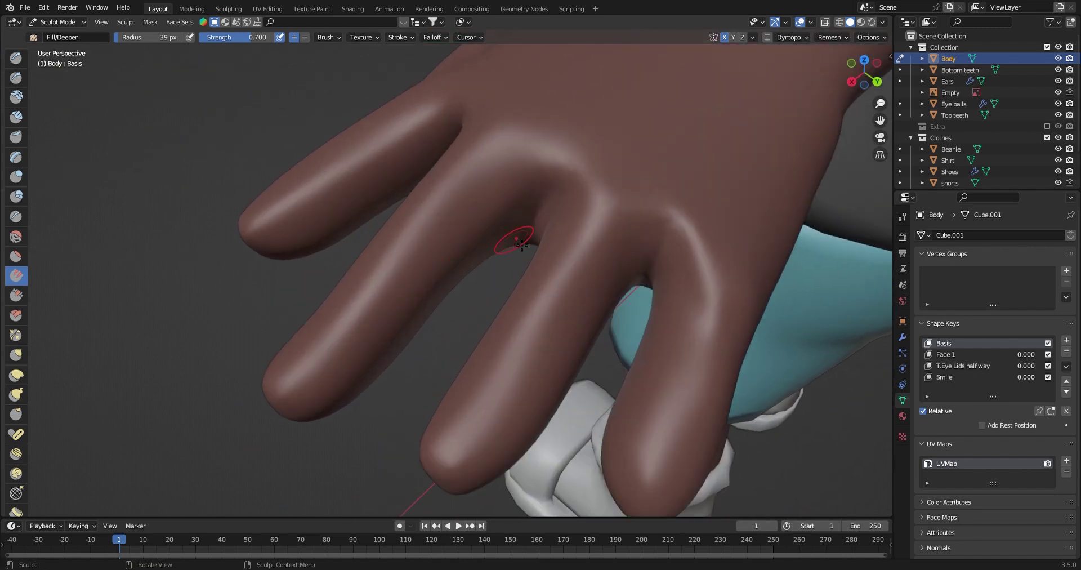
drag(568, 180, 594, 226)
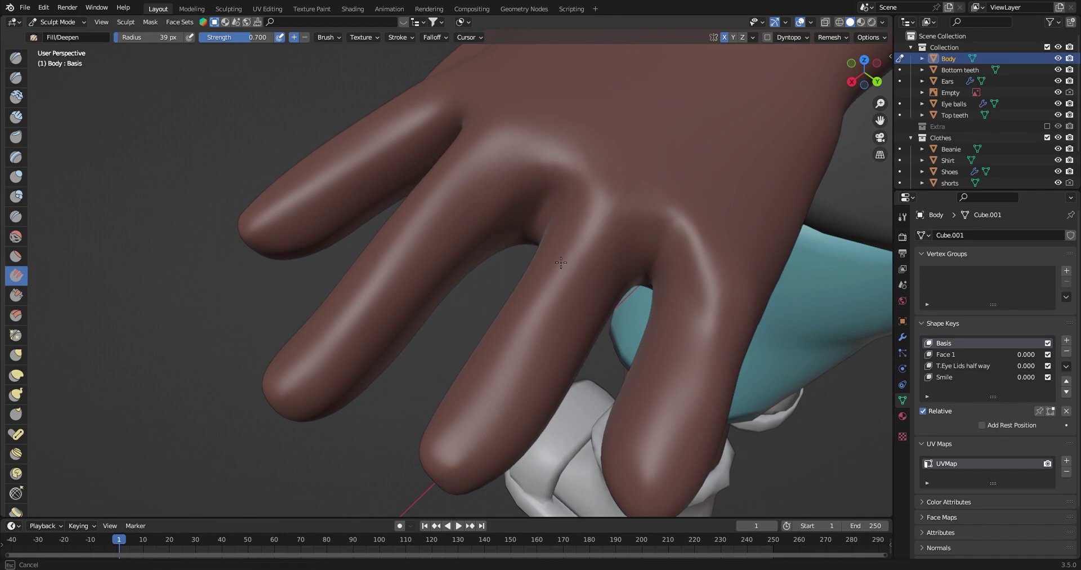
middle_drag(509, 245, 484, 372)
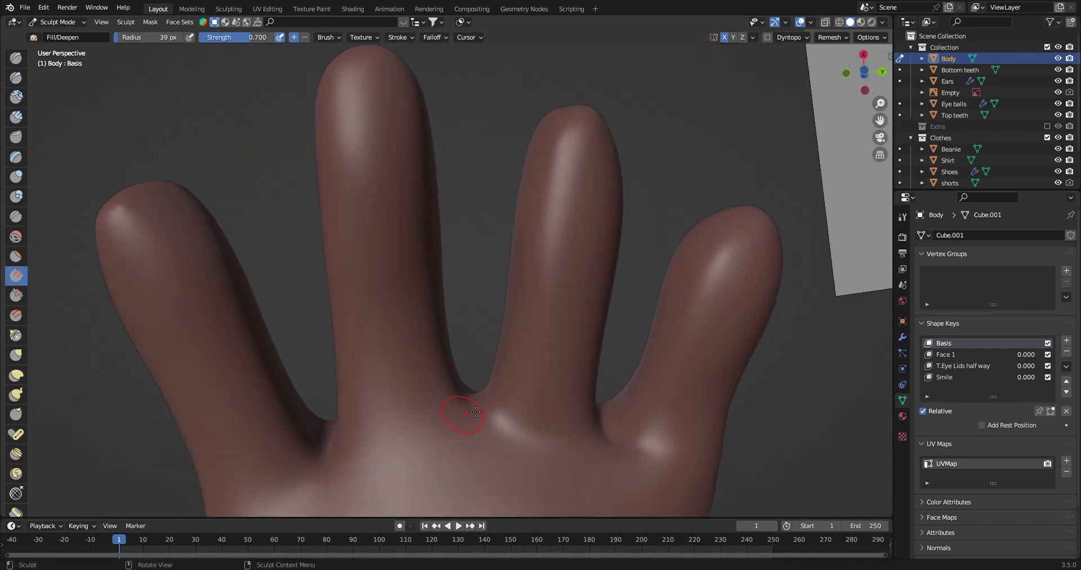
drag(294, 477, 328, 435)
- Fill in the area around the thumb tip, ending in a front view beside the sketch
middle_drag(334, 461, 333, 309)
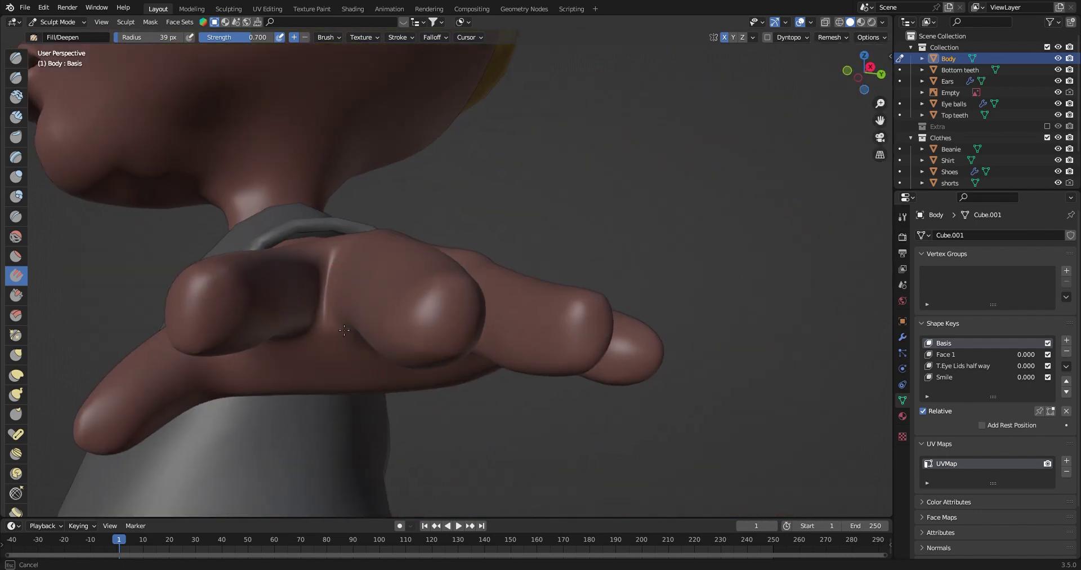
mouse_move(319, 317)
middle_down()
mouse_move(445, 322)
mouse_move(302, 337)
mouse_move(305, 285)
middle_up()
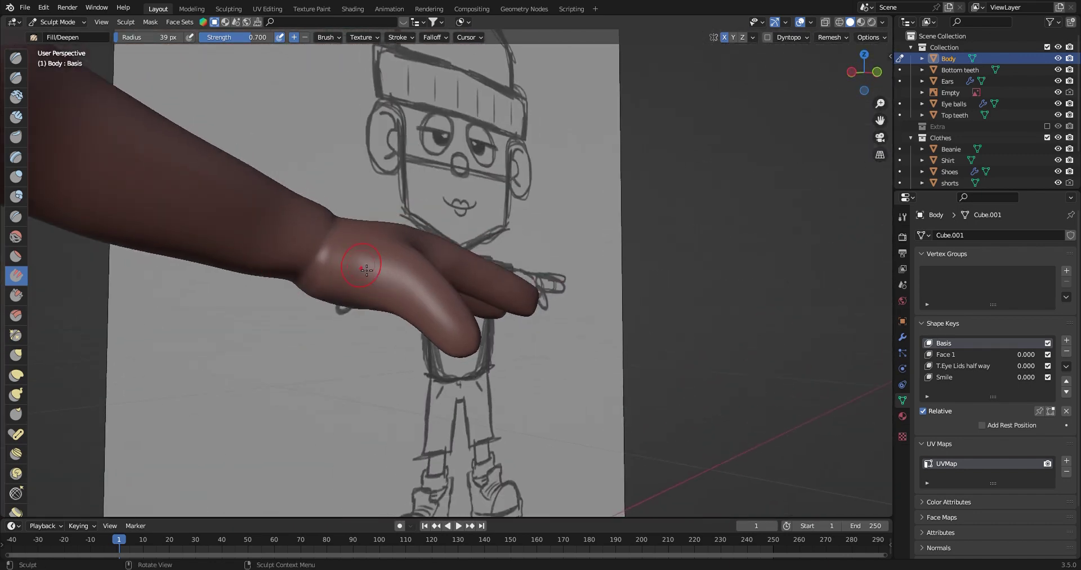
middle_drag(485, 371, 306, 191)
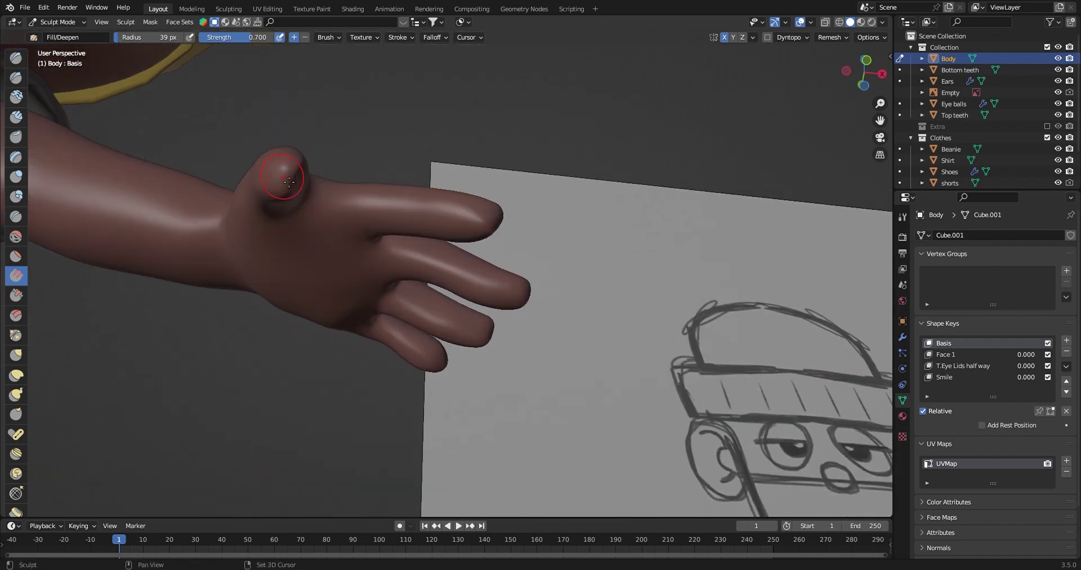
middle_drag(289, 172, 261, 270)
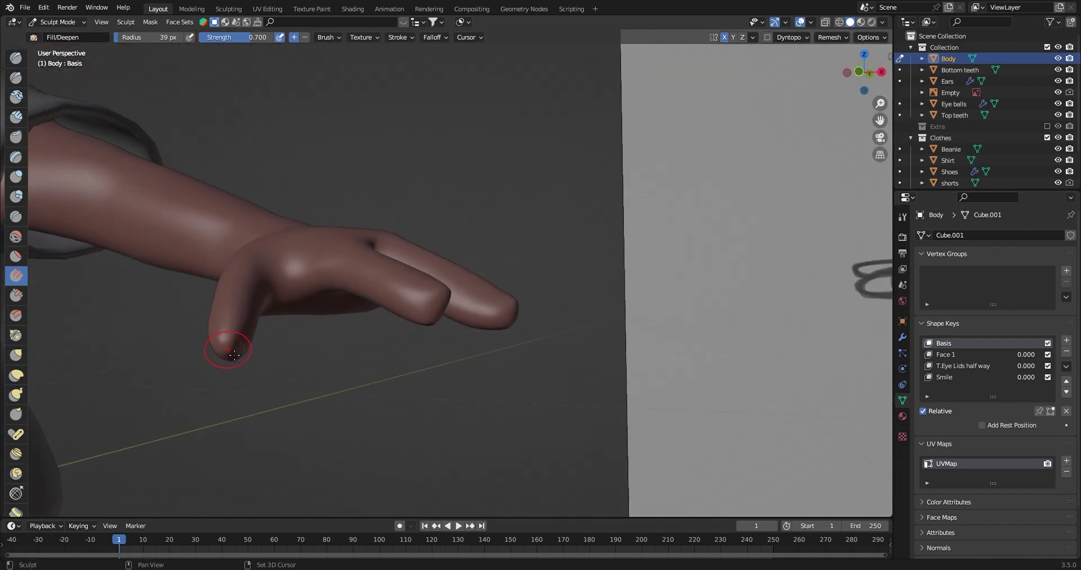
middle_drag(393, 291, 364, 333)
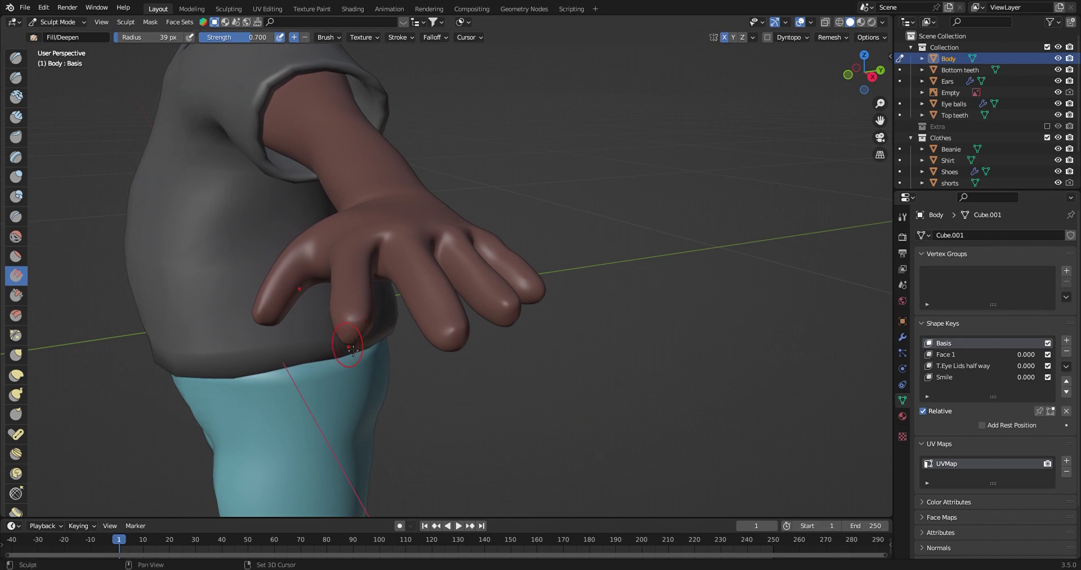
drag(354, 350, 420, 340)
mouse_move(512, 312)
middle_down()
mouse_move(543, 242)
mouse_move(536, 234)
mouse_move(548, 242)
middle_up()
scroll(432, 242, up, 5)
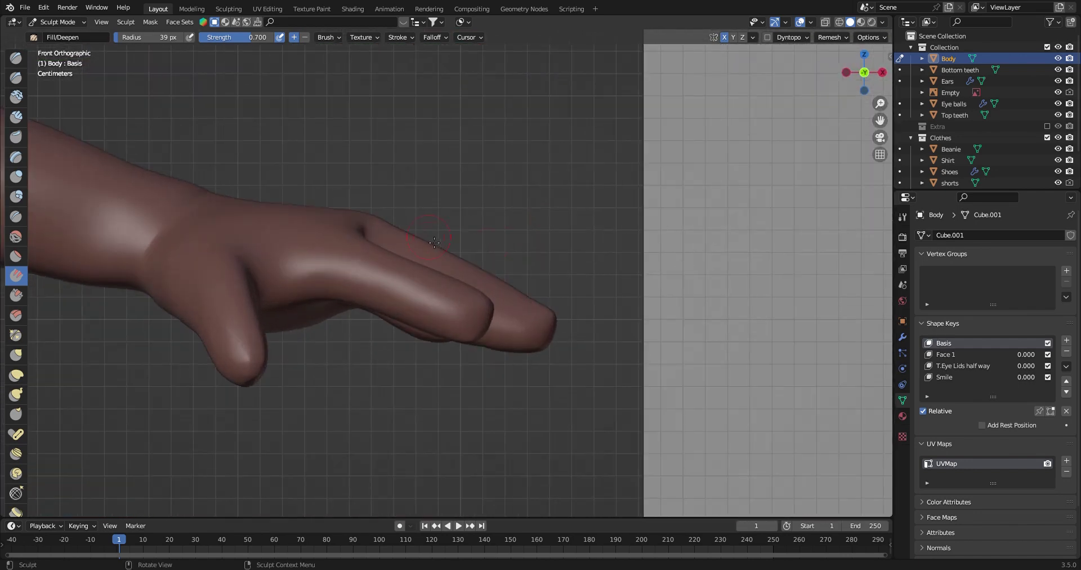
- Reshape the knuckles, palm, fingers and index fingertip with a 117 px Grab brush
key(g)
key(f)
click(361, 234)
mouse_move(361, 234)
mouse_down()
mouse_move(338, 238)
mouse_move(358, 222)
mouse_move(245, 203)
mouse_move(312, 245)
mouse_up()
drag(283, 302, 350, 299)
mouse_move(416, 321)
mouse_down()
mouse_move(402, 317)
mouse_move(437, 325)
mouse_up()
mouse_move(491, 304)
mouse_down()
mouse_move(449, 273)
mouse_move(450, 287)
mouse_move(447, 273)
mouse_up()
- Zoom out to show the whole character front-on beside its sketch
middle_drag(446, 273, 439, 317)
scroll(450, 281, down, 6)
alt+middle_drag(464, 212, 468, 248)
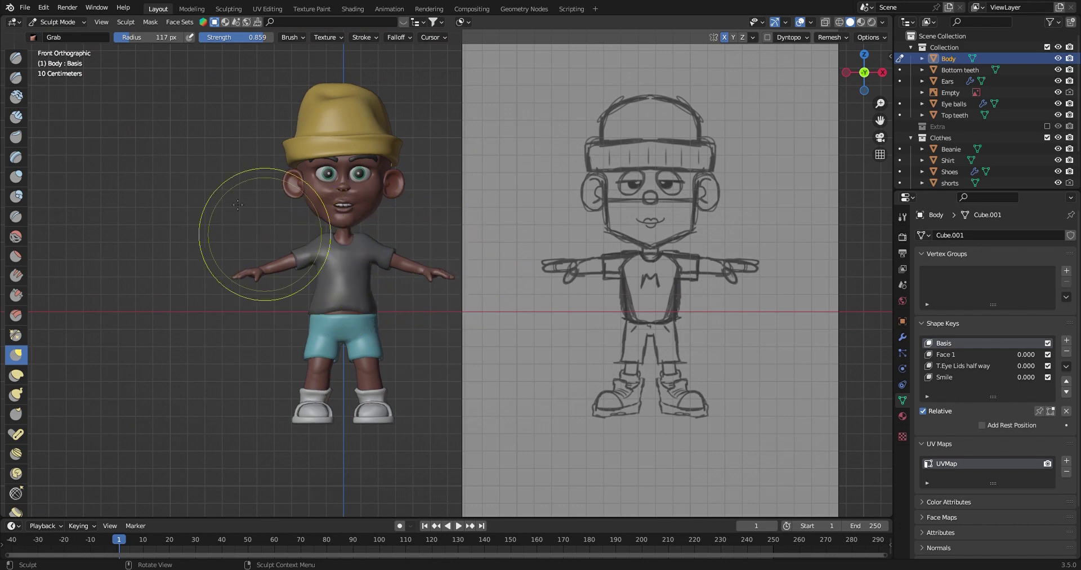
click(63, 22)
- Return to Object Mode, select the Shirt mesh and snap back to front view
click(66, 36)
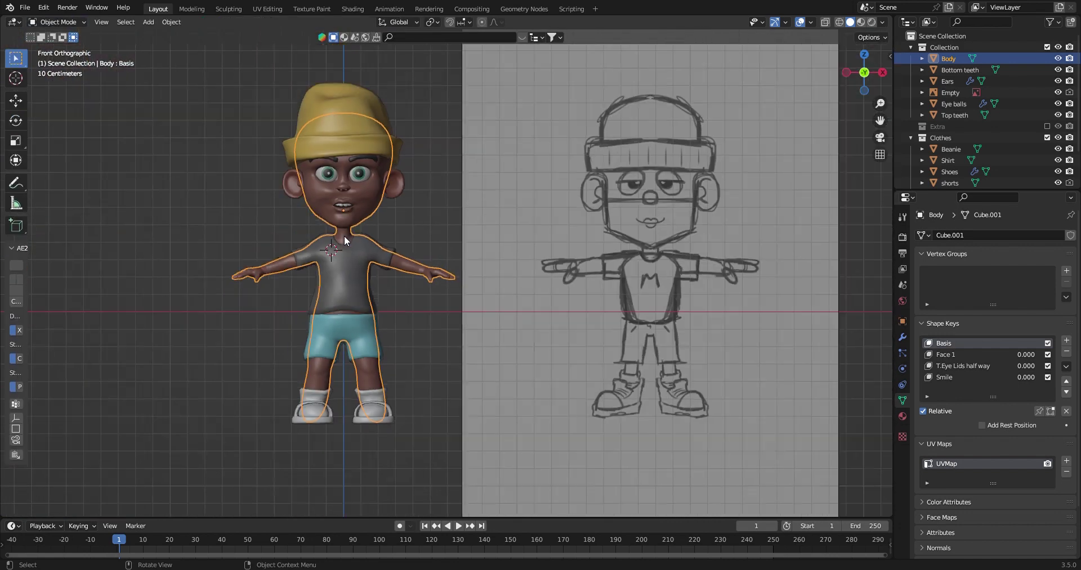
scroll(344, 235, up, 5)
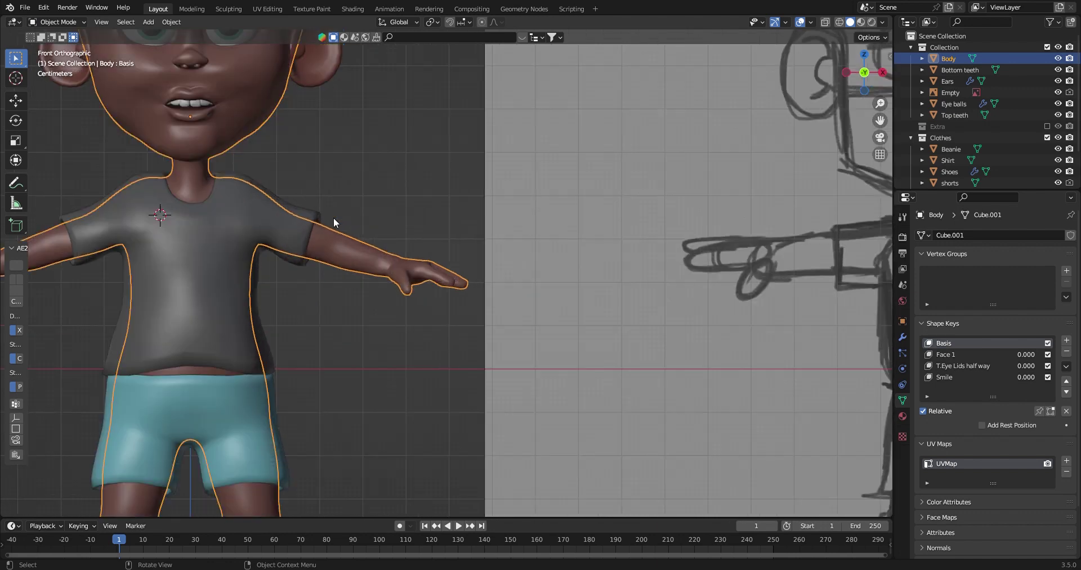
scroll(338, 275, up, 3)
scroll(335, 284, down, 7)
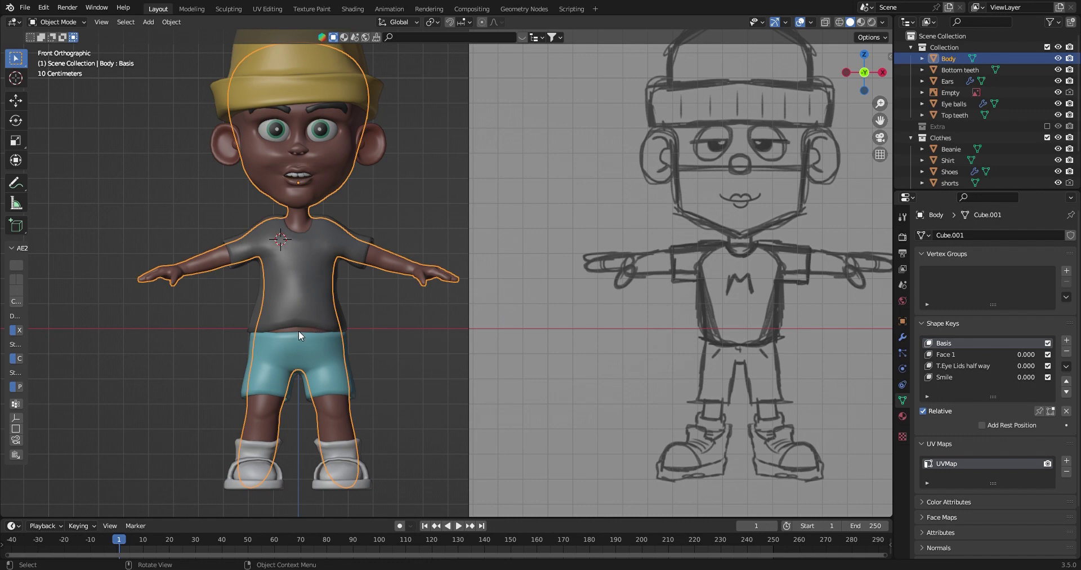
scroll(313, 331, up, 4)
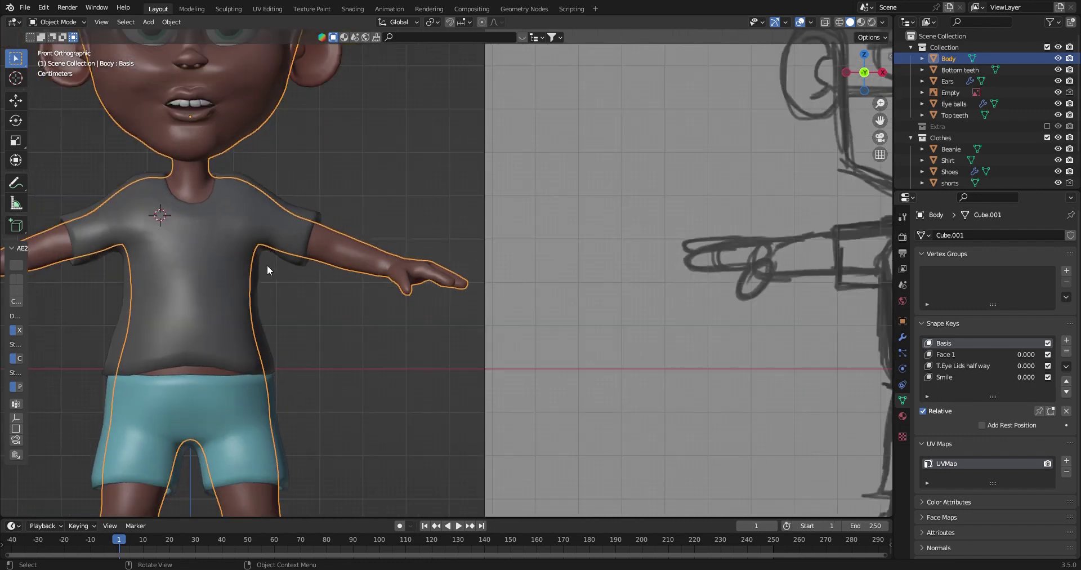
scroll(268, 269, down, 4)
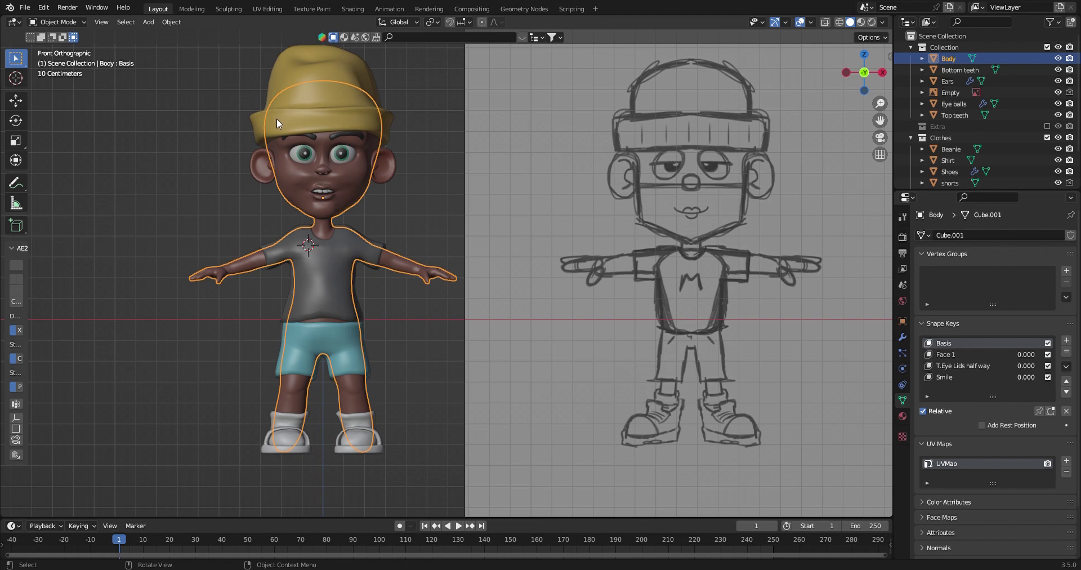
click(332, 279)
mouse_move(383, 295)
middle_down()
mouse_move(346, 266)
mouse_move(249, 286)
mouse_move(314, 339)
mouse_move(415, 282)
mouse_move(511, 328)
middle_up()
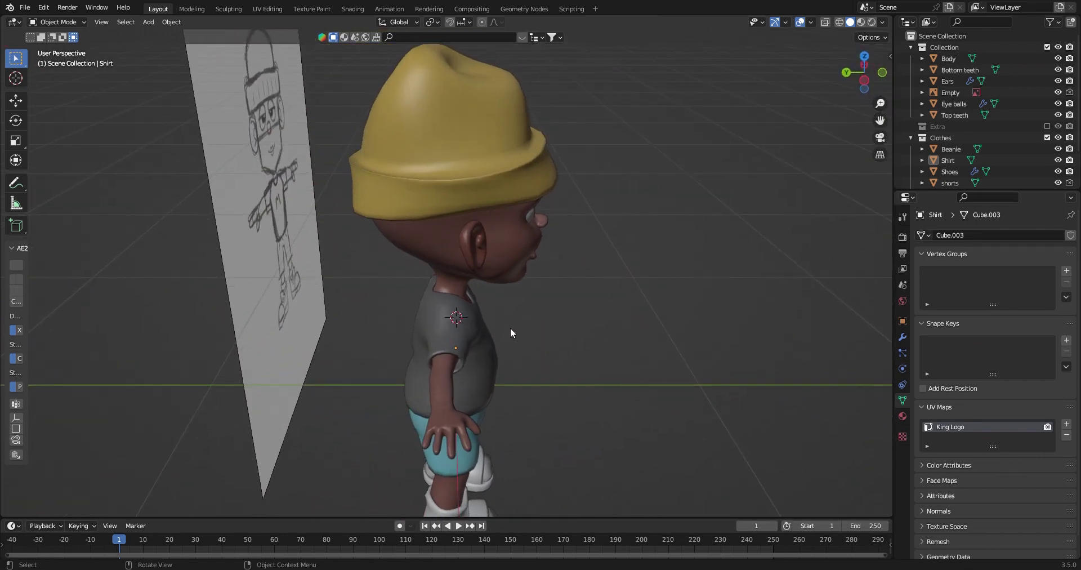
key(KP_1)
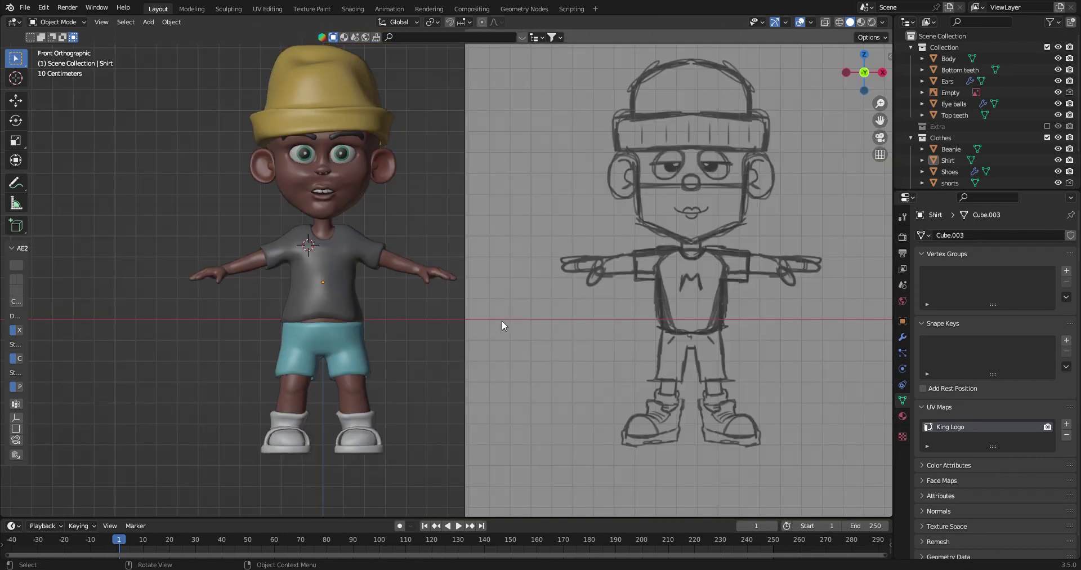